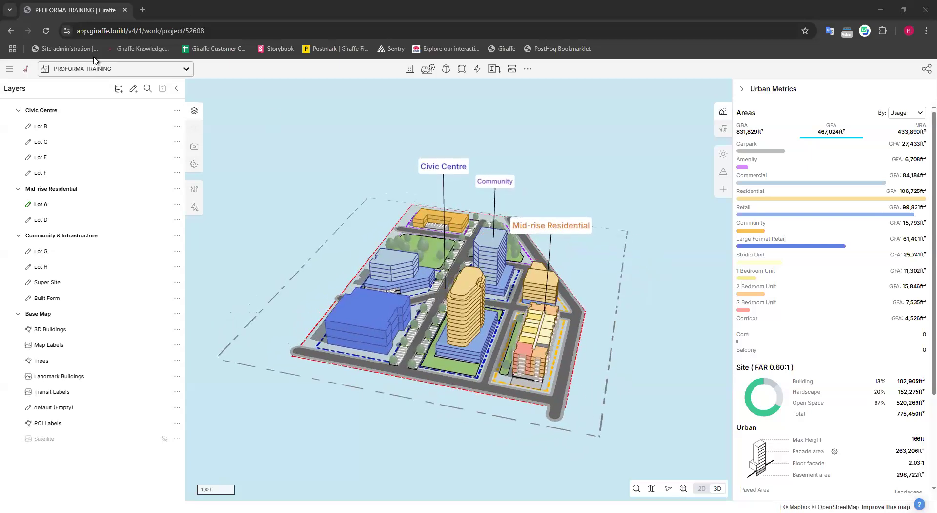
# Examine the site's 3D model from several angles and inspect the properties of the commercial tower in the Civic Centre
pyautogui.click(13, 71)
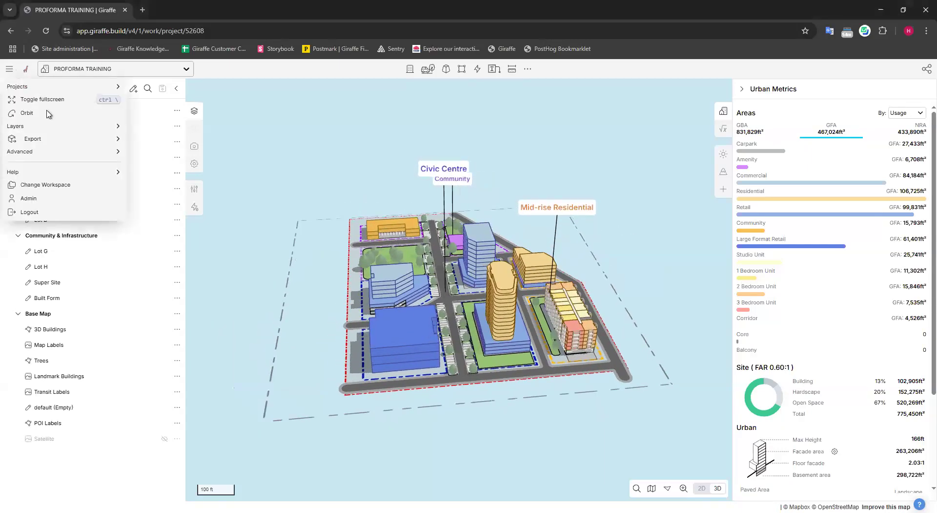
pyautogui.click(256, 140)
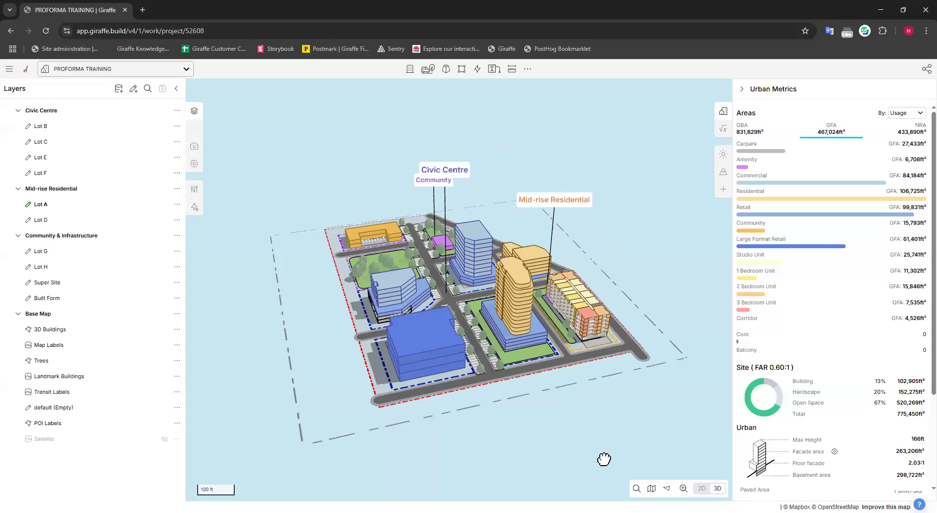
pyautogui.moveTo(555, 450); pyautogui.dragTo(486, 447, button='right')
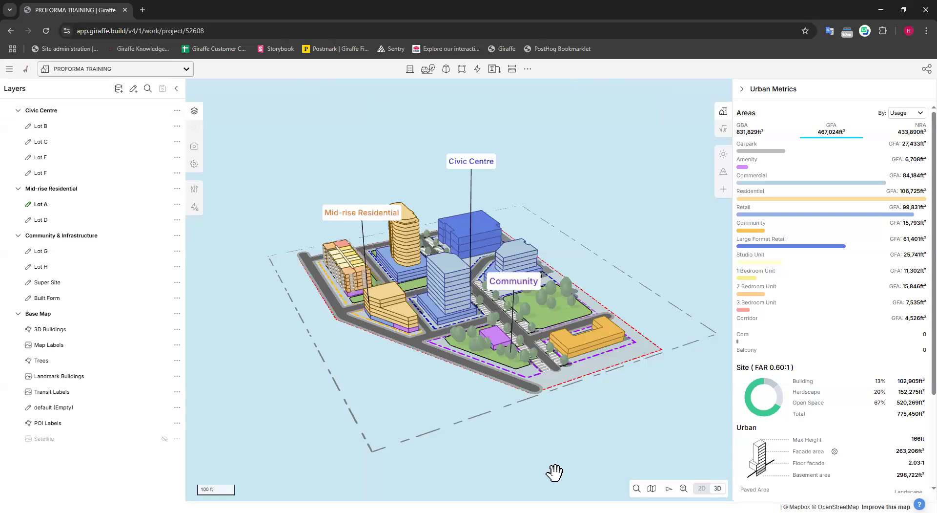
pyautogui.moveTo(476, 431); pyautogui.dragTo(458, 272, button='right')
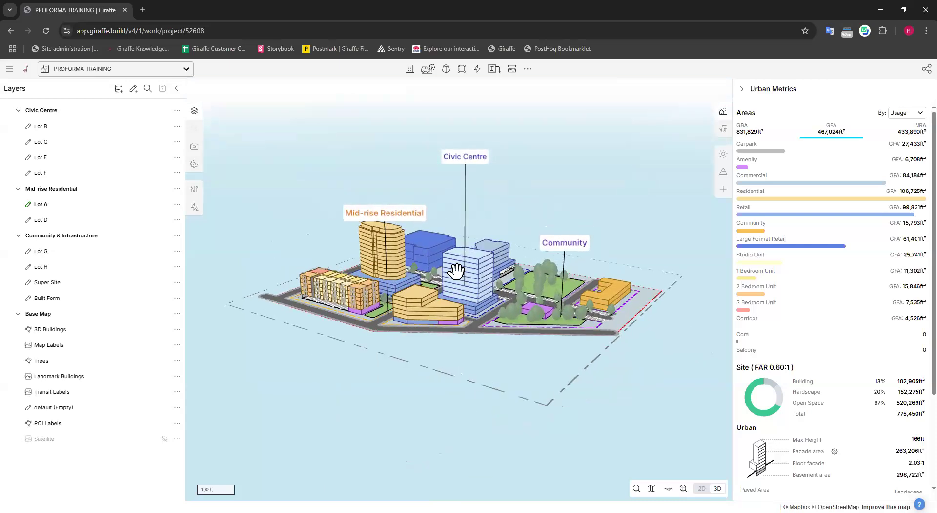
pyautogui.scroll(2, 457, 272)
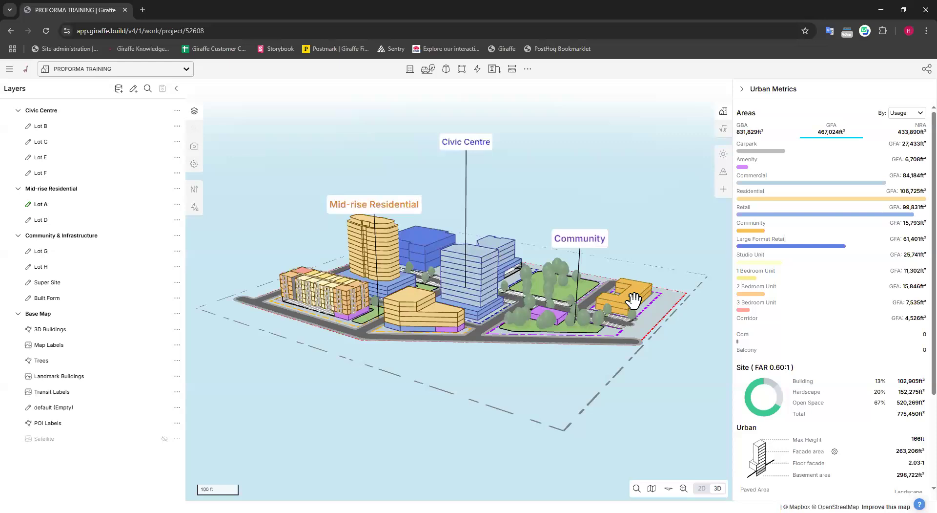
pyautogui.moveTo(509, 415); pyautogui.dragTo(478, 418, button='right')
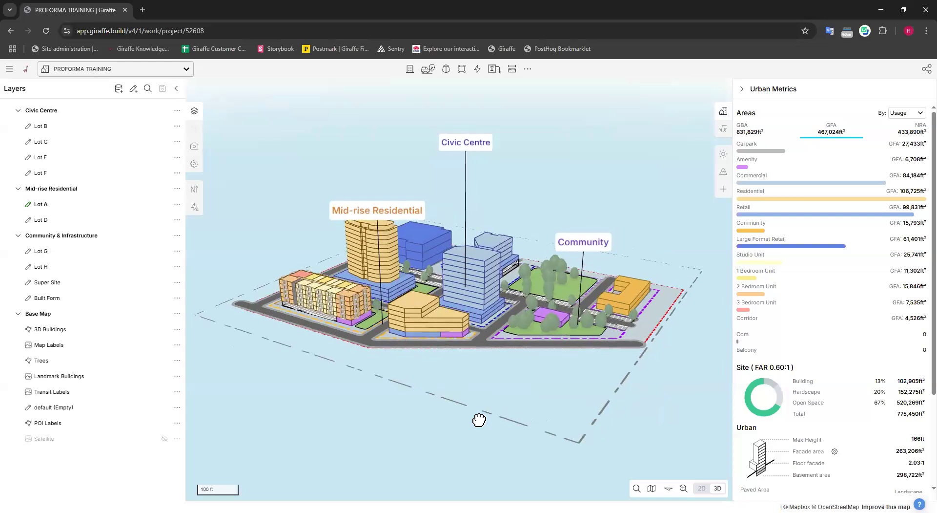
pyautogui.click(477, 268)
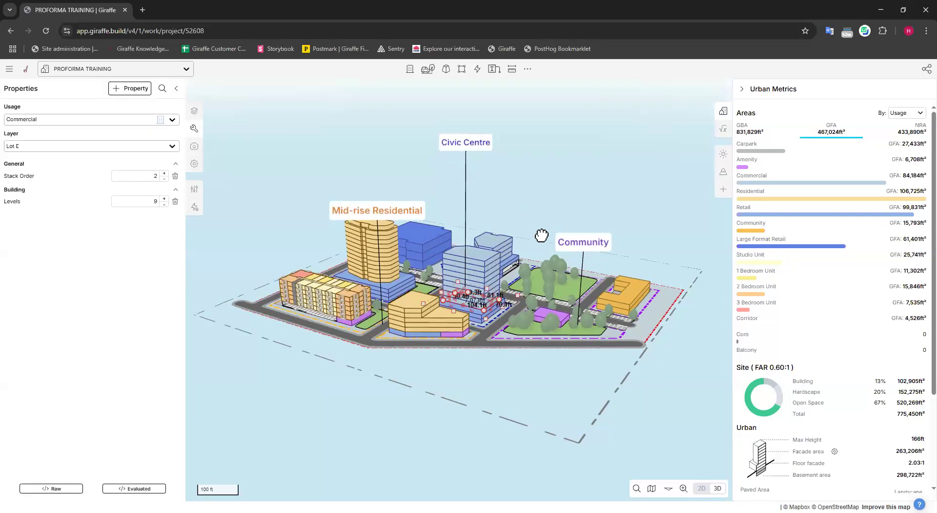
pyautogui.click(521, 337)
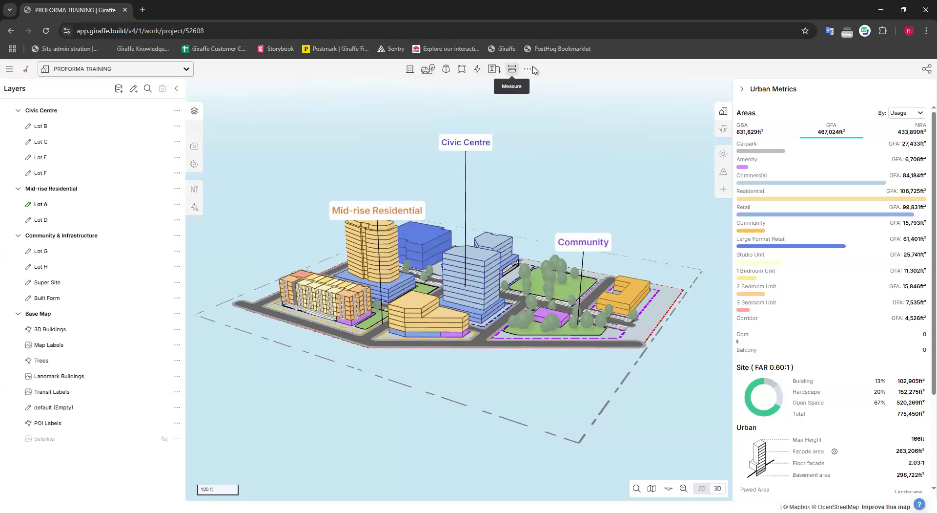
# Draw a five-sided Amenity building polygon of about 19,190 ft² on the empty ground outside the site boundary
pyautogui.click(411, 70)
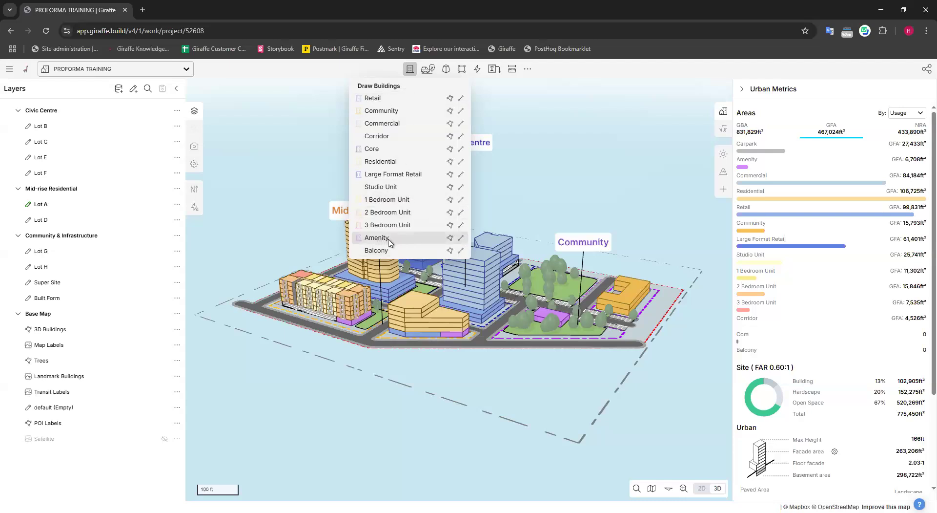
pyautogui.click(450, 238)
pyautogui.click(310, 401)
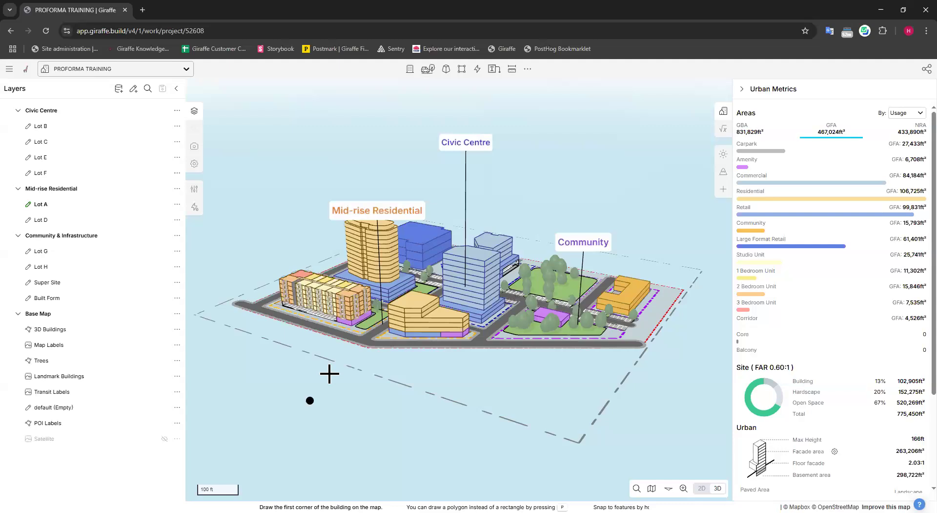
pyautogui.click(379, 371)
pyautogui.click(387, 428)
pyautogui.click(326, 429)
pyautogui.press('Return')
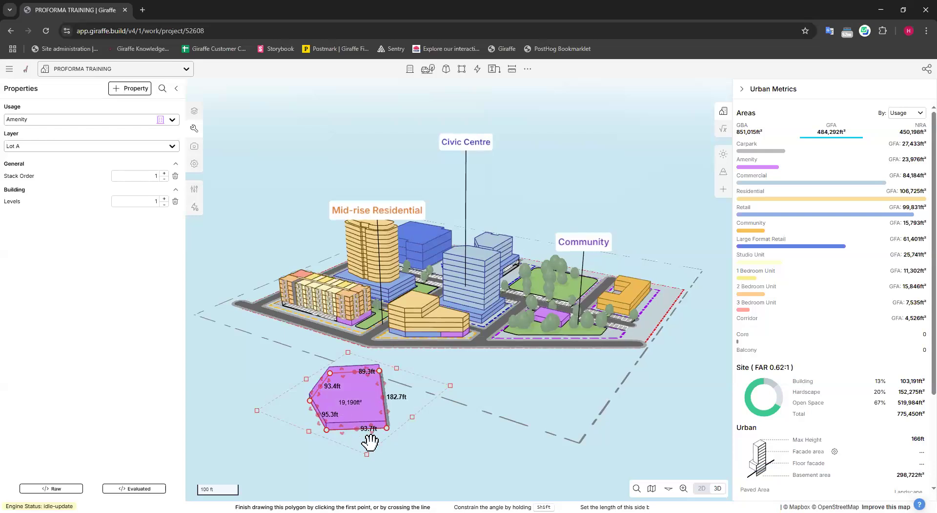
# Compare the project's area breakdown by usage under the GBA, GFA and NRA measures
pyautogui.scroll(3, 476, 414)
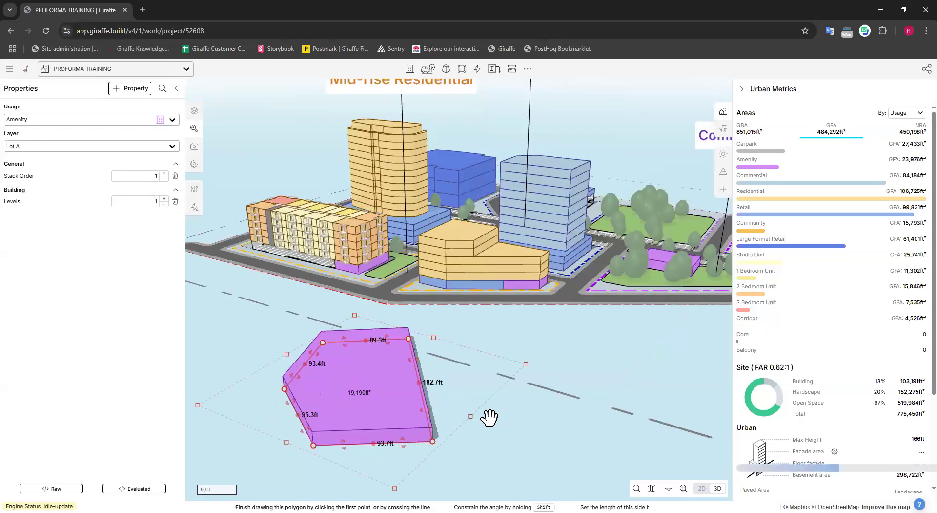
pyautogui.moveTo(485, 420); pyautogui.dragTo(323, 416, button='right')
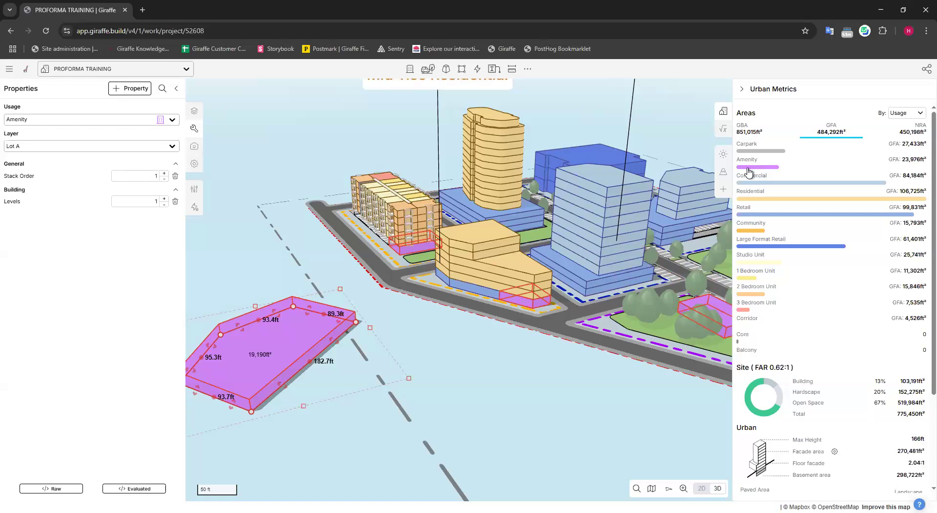
pyautogui.click(745, 131)
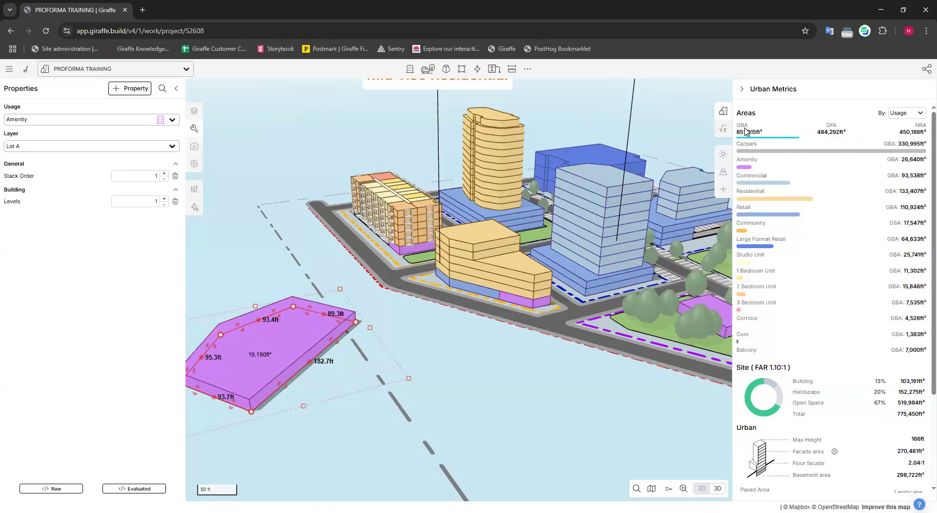
pyautogui.click(839, 132)
pyautogui.click(920, 131)
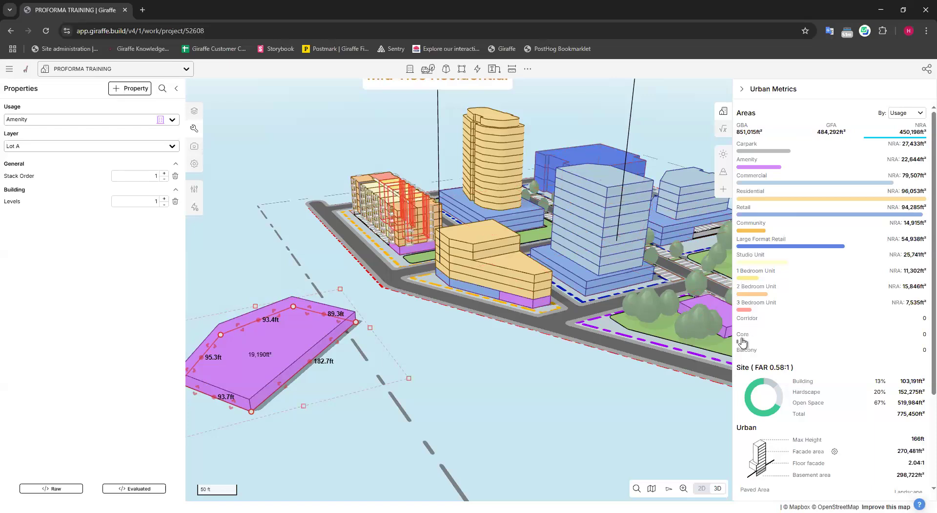
# Move the freestanding Amenity building a short distance further away from the site
pyautogui.click(466, 328)
pyautogui.moveTo(490, 358); pyautogui.dragTo(569, 363)
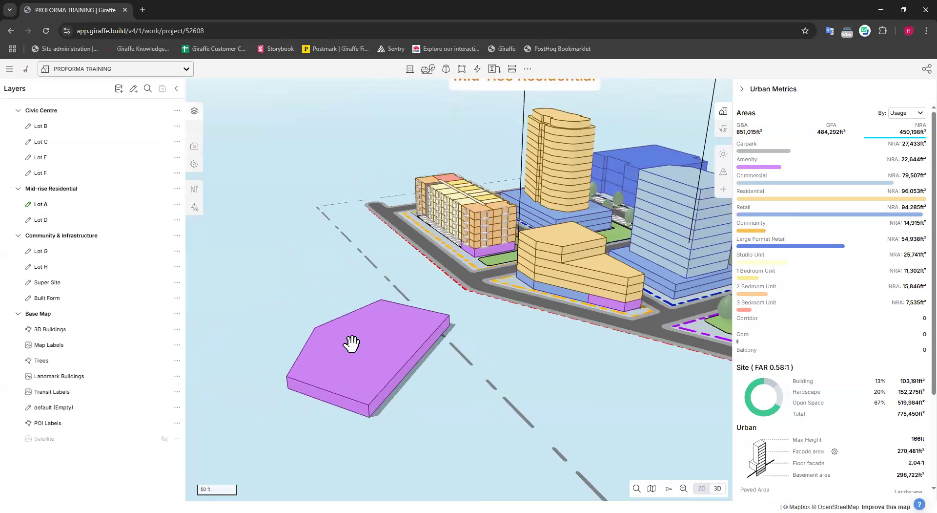
pyautogui.click(353, 345)
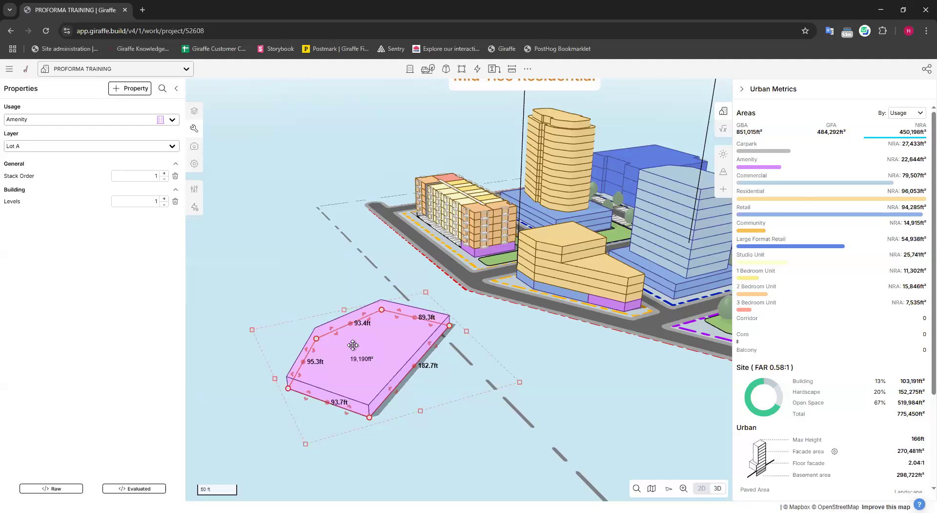
pyautogui.moveTo(382, 360); pyautogui.dragTo(333, 356)
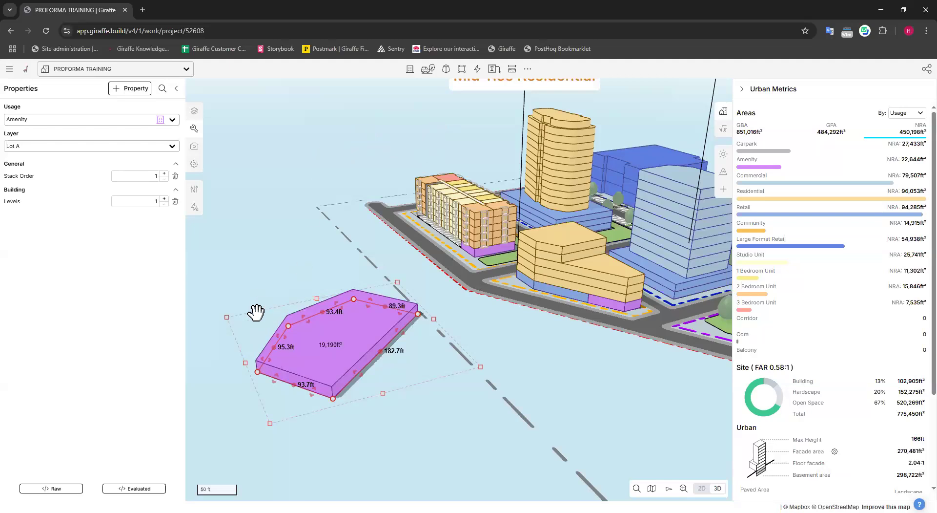
# Delete the freestanding Amenity building outside the site boundary
pyautogui.click(355, 343)
pyautogui.click(355, 343)
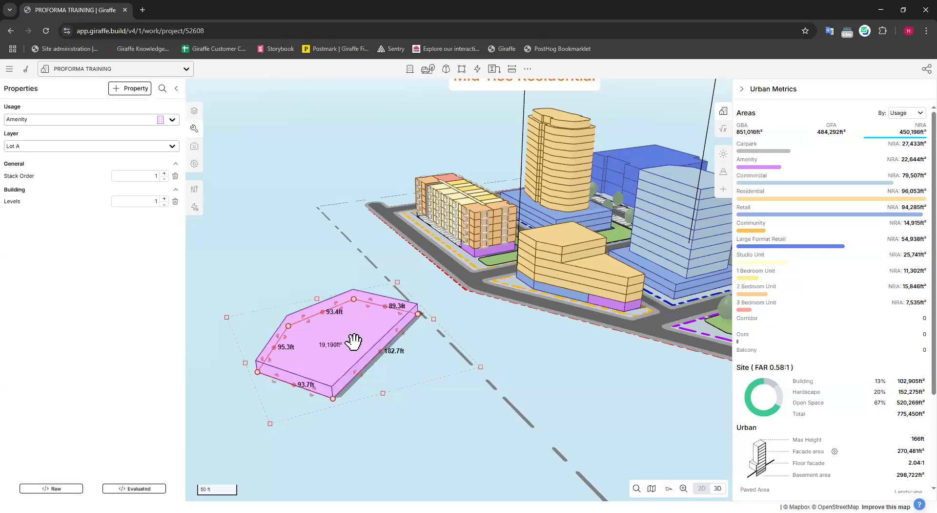
pyautogui.click(355, 343)
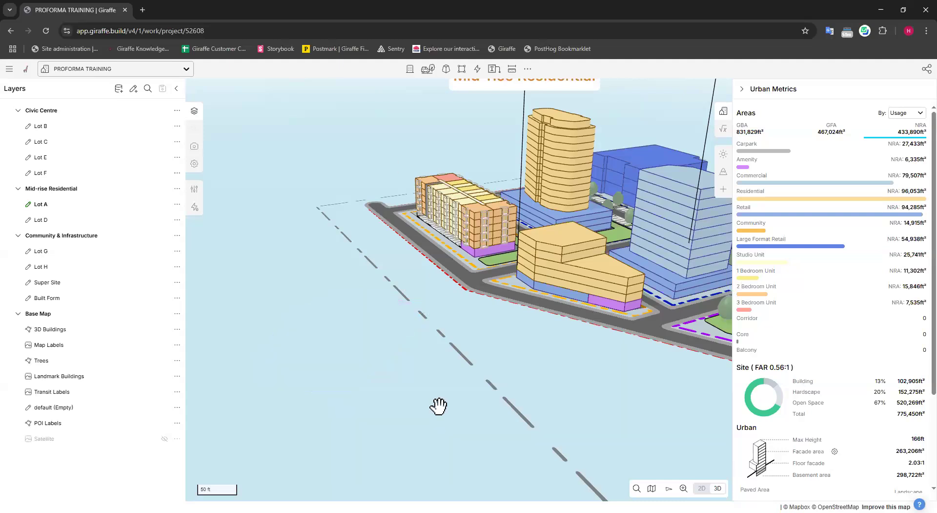
pyautogui.moveTo(529, 364); pyautogui.dragTo(353, 350)
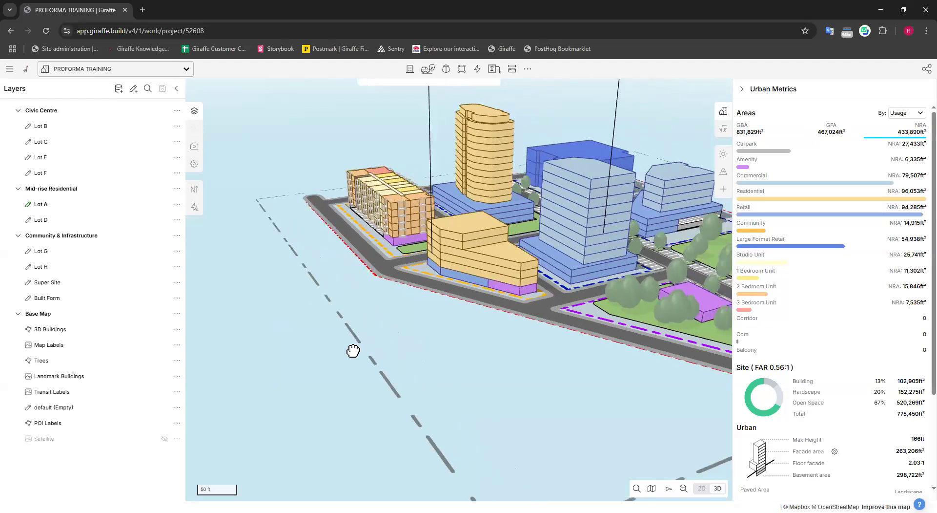
pyautogui.moveTo(464, 385); pyautogui.dragTo(460, 391, button='right')
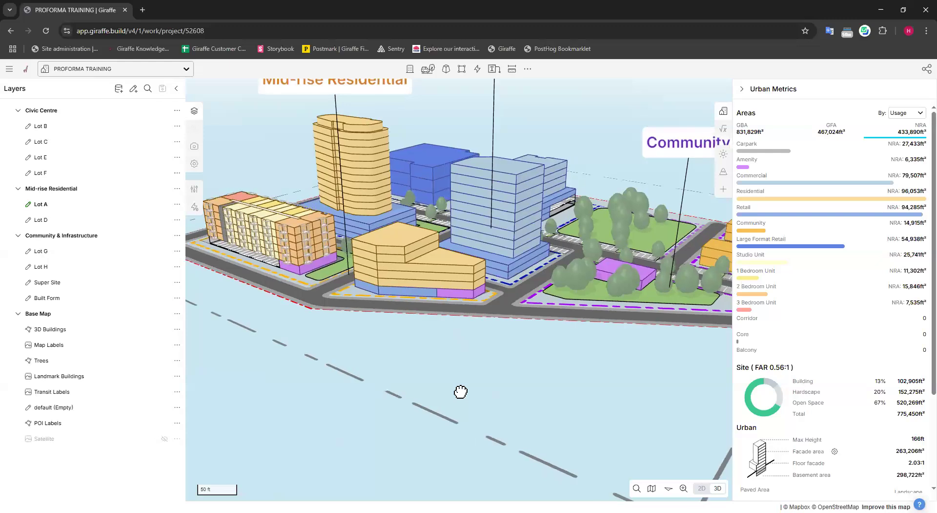
pyautogui.moveTo(343, 348); pyautogui.dragTo(384, 346)
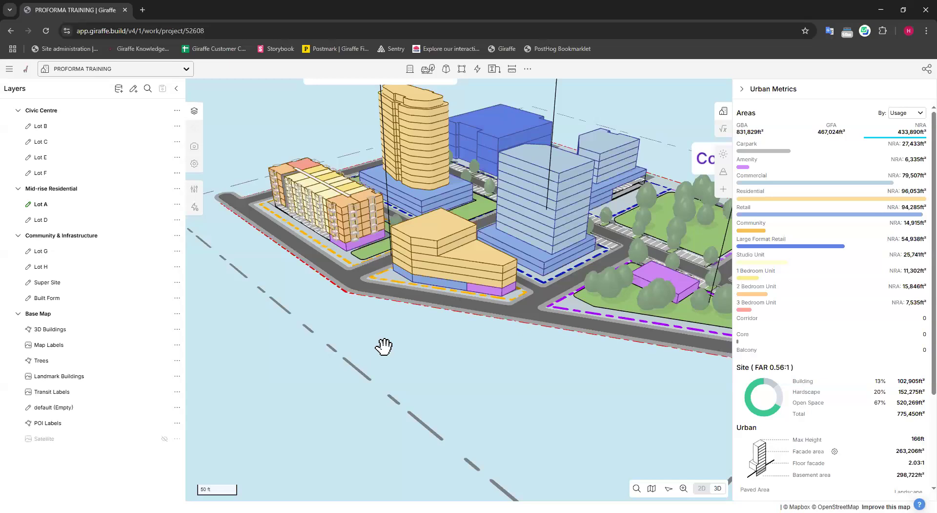
pyautogui.click(411, 69)
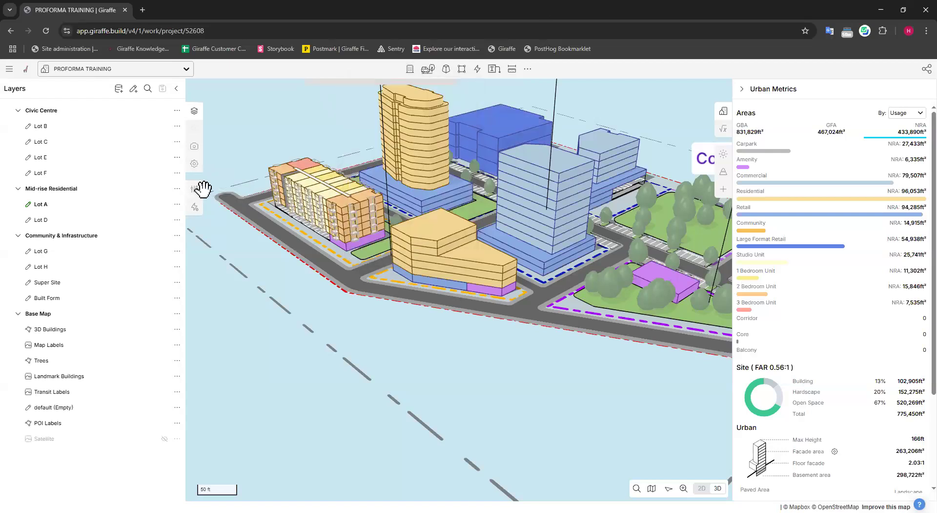
# Open the usage settings for the Residential usage
pyautogui.click(195, 191)
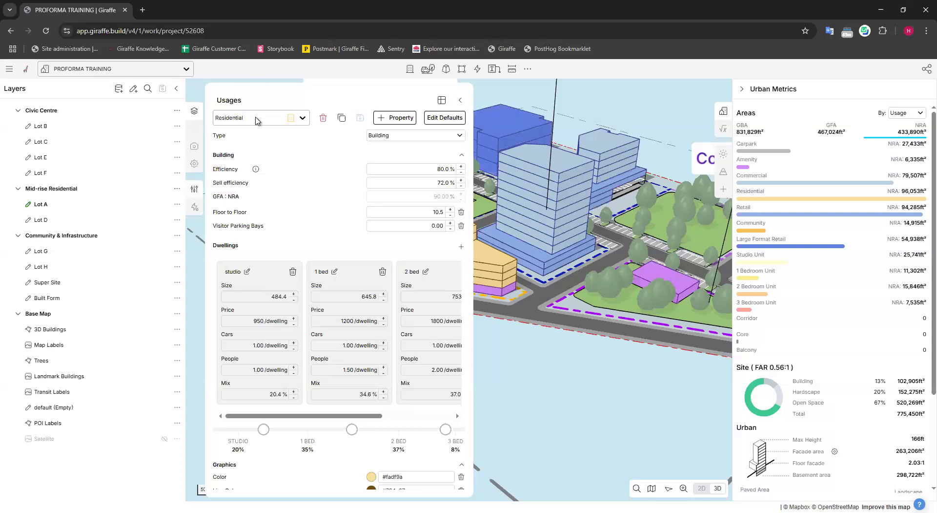
pyautogui.press('ctrl')
pyautogui.press('ctrl')
pyautogui.press('ctrl')
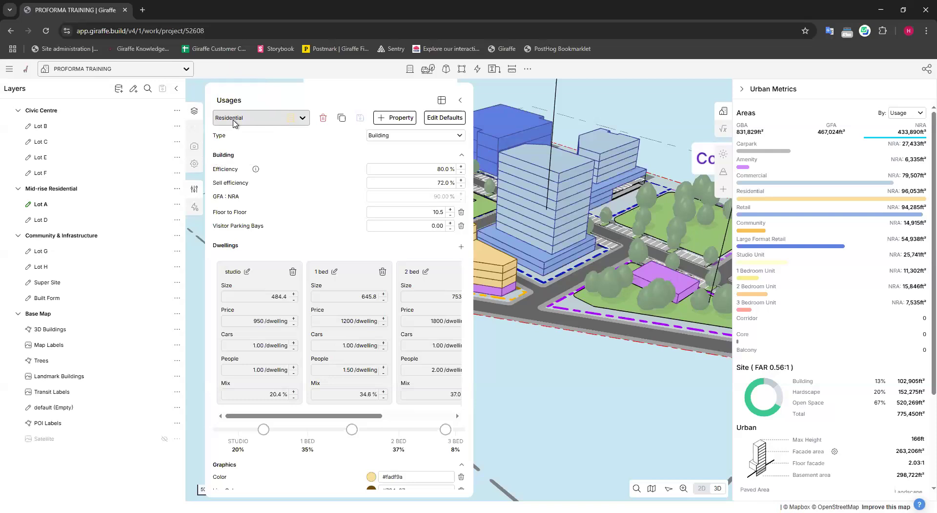
pyautogui.click(274, 123)
pyautogui.click(323, 107)
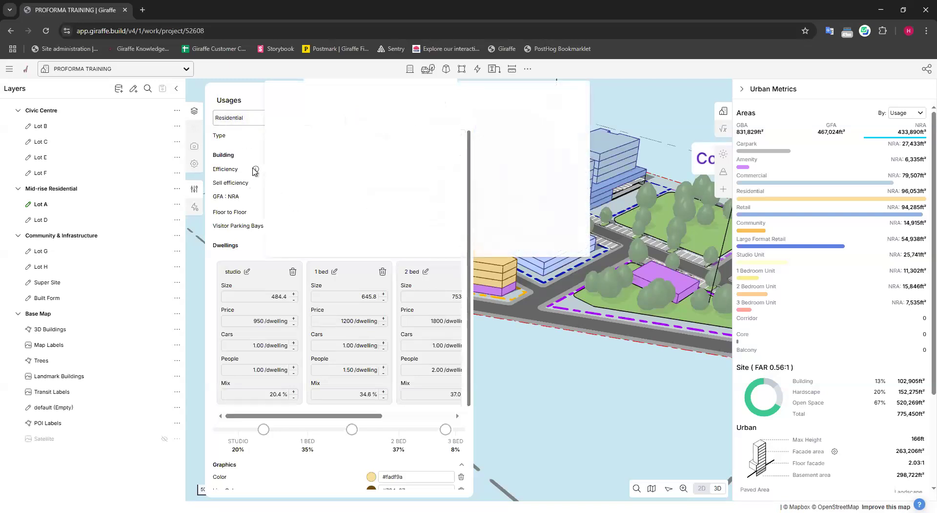
# Review the Residential usage's efficiency and sell efficiency settings
pyautogui.click(444, 169)
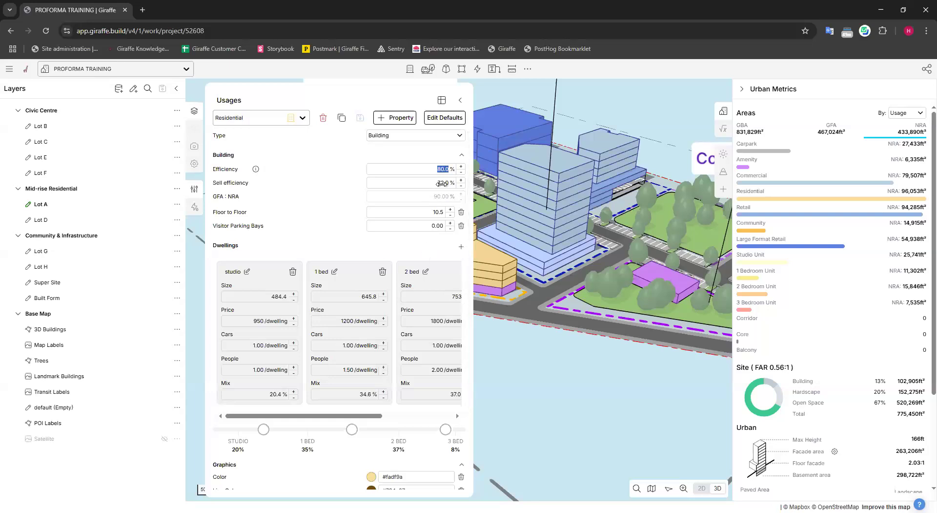
pyautogui.click(443, 182)
pyautogui.click(338, 193)
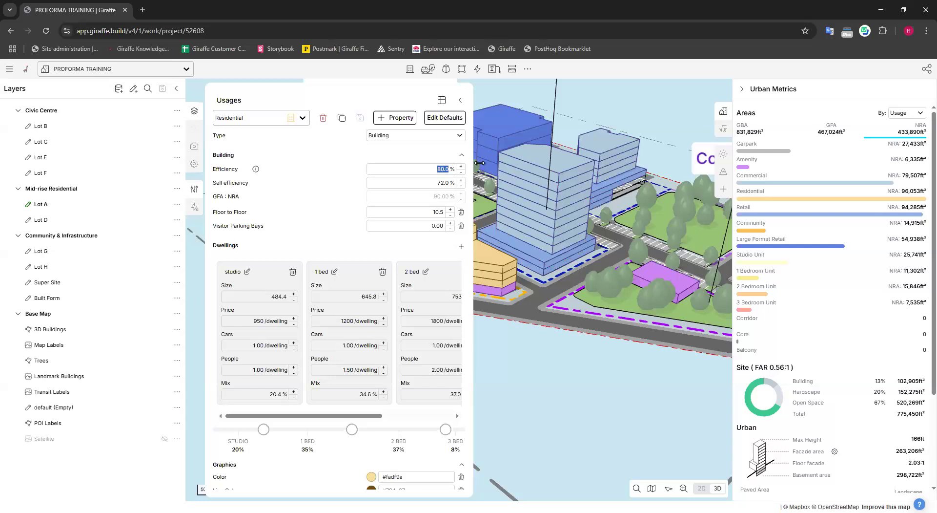
pyautogui.click(446, 187)
# Set the Residential dwelling sizes to 550 for studio, 750 for 1 bed and 850 for 2 bed
pyautogui.scroll(-1, 276, 384)
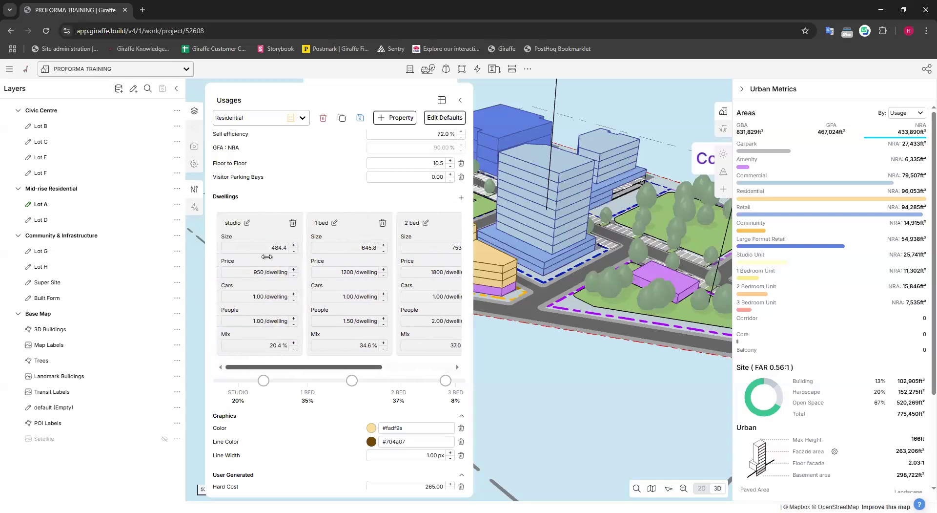
pyautogui.click(276, 244)
pyautogui.write('550')
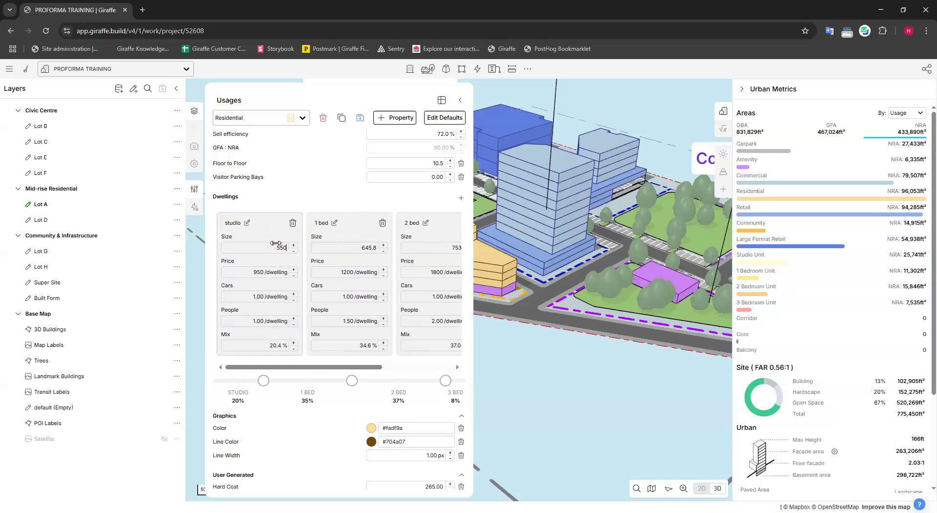
pyautogui.click(357, 248)
pyautogui.write('750')
pyautogui.click(441, 244)
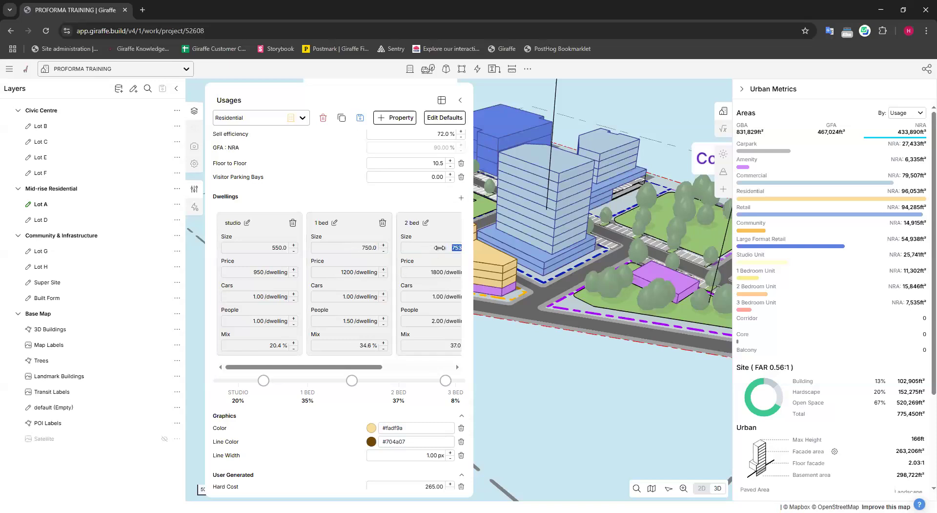
pyautogui.write('850')
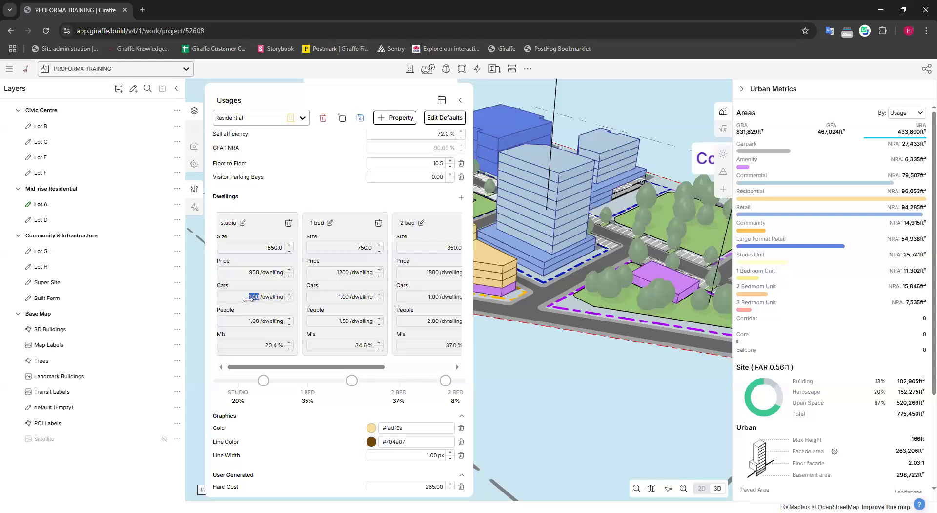
# Review the cars per dwelling for the Residential dwelling types and the studio price
pyautogui.click(345, 296)
pyautogui.click(427, 296)
pyautogui.hscroll(3, 413, 331)
pyautogui.click(418, 296)
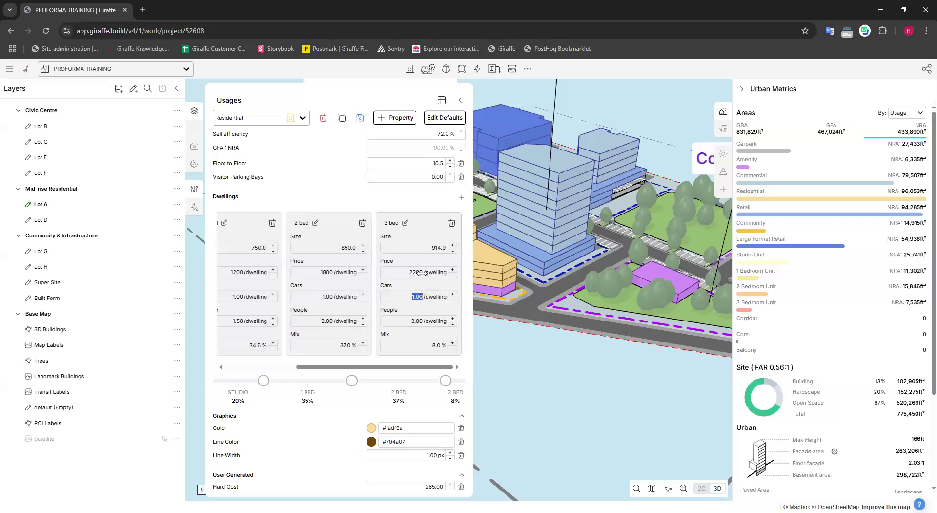
pyautogui.moveTo(386, 367); pyautogui.dragTo(303, 369)
pyautogui.click(263, 272)
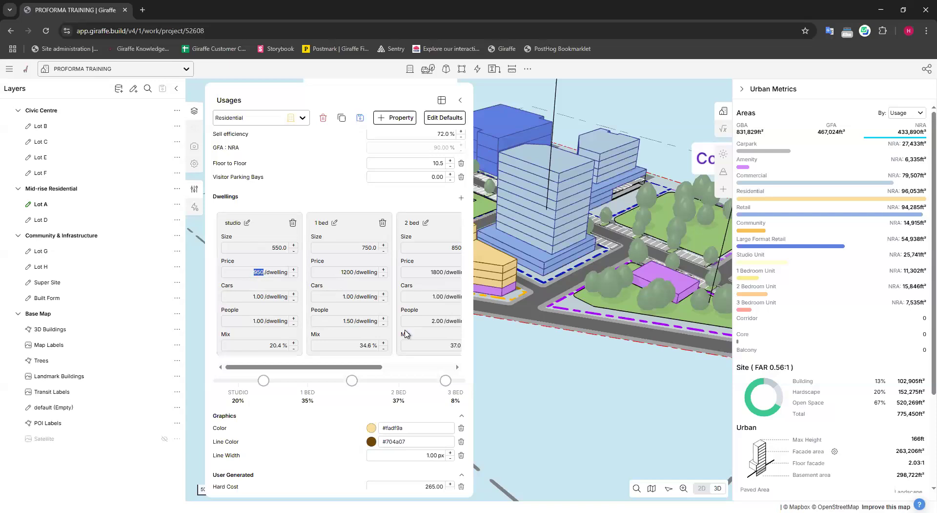
# Set the Residential dwelling prices to 1200 for studio, 1600 for 1 bed, 2100 for 2 bed and 3000 for 3 bed, and save the usage
pyautogui.write('1200')
pyautogui.click(364, 272)
pyautogui.write('1600')
pyautogui.click(438, 273)
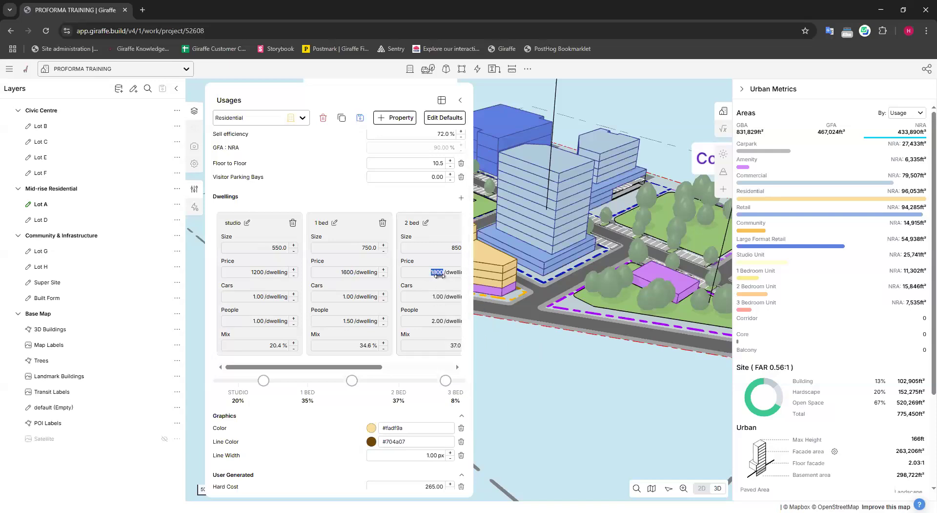
pyautogui.moveTo(339, 367); pyautogui.dragTo(414, 367)
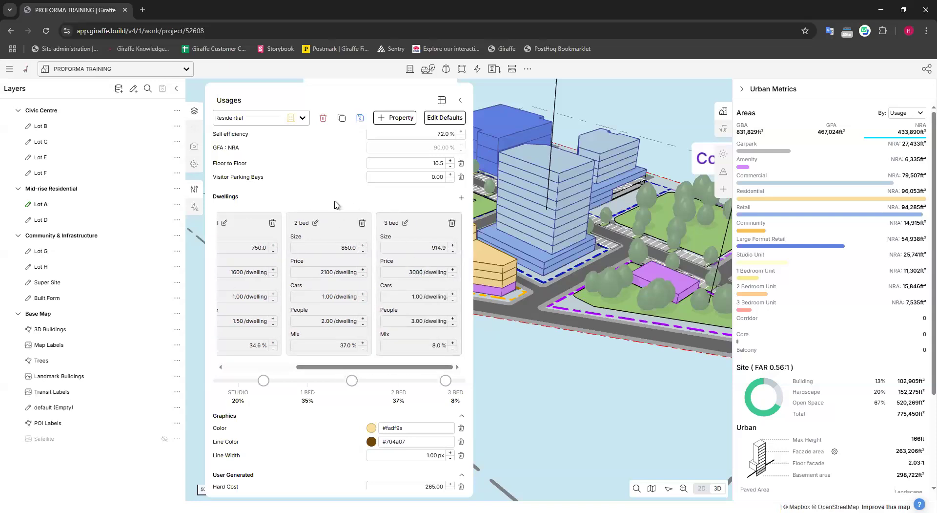
pyautogui.click(360, 122)
pyautogui.click(530, 278)
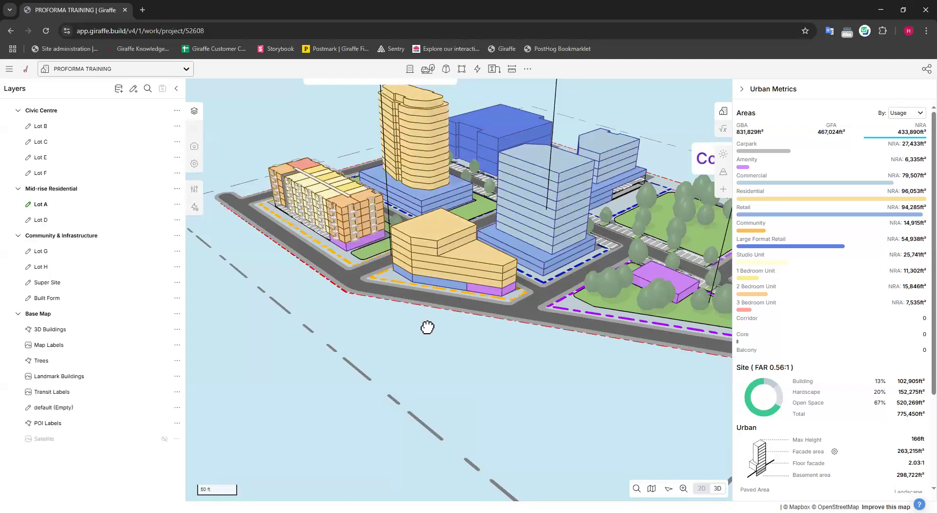
# Review the Amenity and Retail usages' building efficiency, rent and cost settings
pyautogui.moveTo(426, 327); pyautogui.dragTo(427, 369)
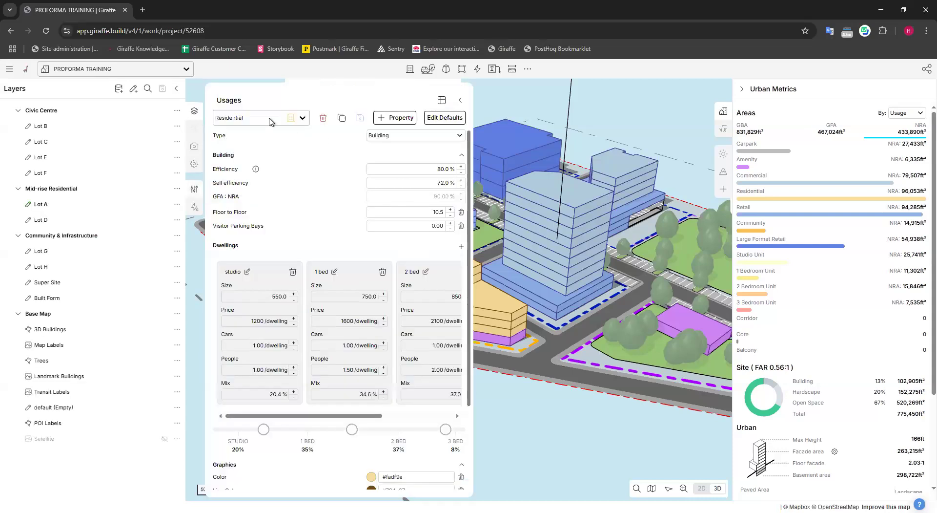
pyautogui.press('ctrl')
pyautogui.click(240, 118)
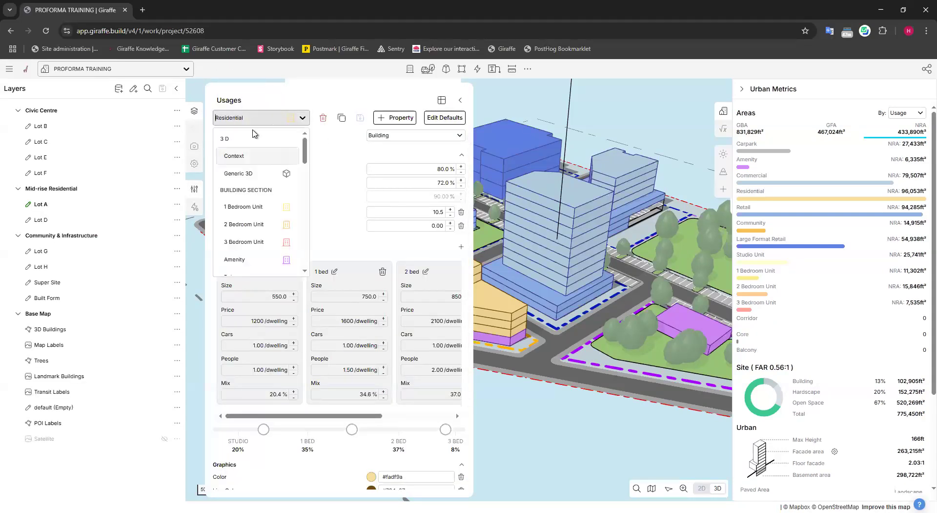
pyautogui.scroll(-3, 259, 168)
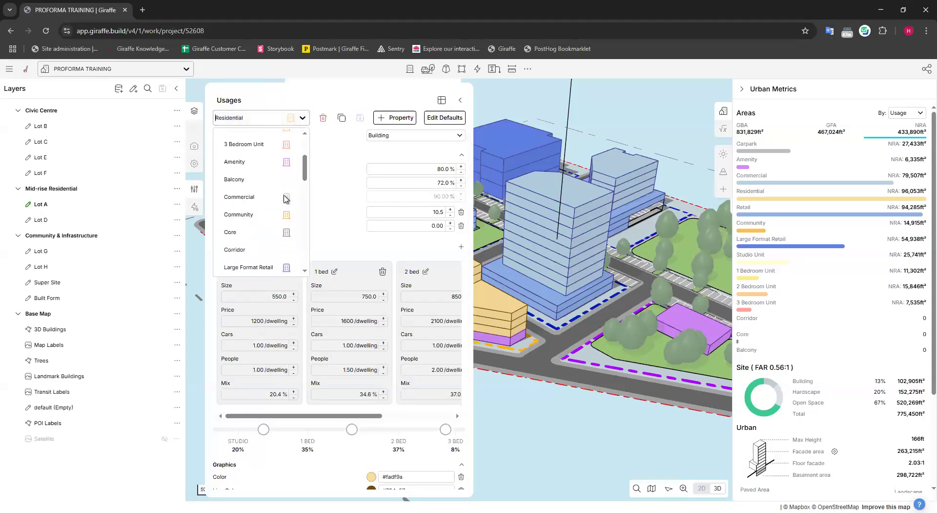
pyautogui.click(250, 163)
pyautogui.click(273, 121)
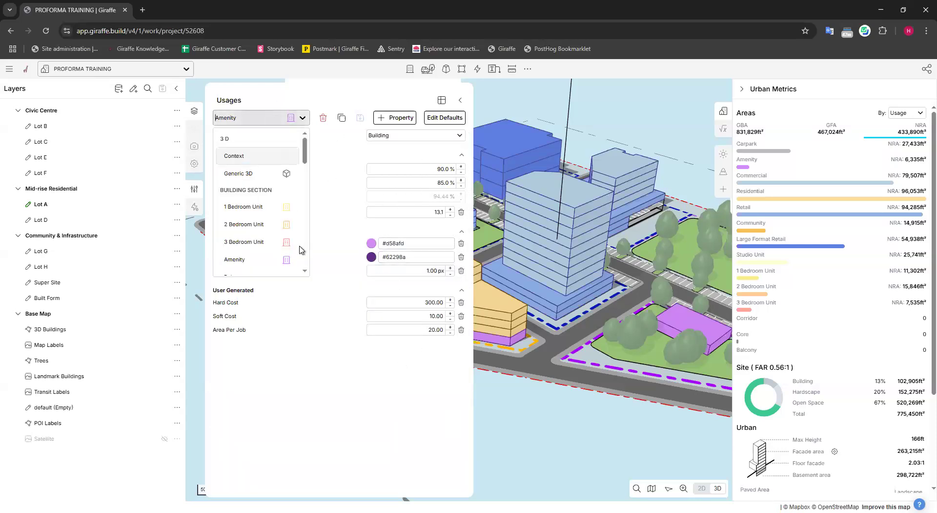
pyautogui.scroll(-5, 258, 210)
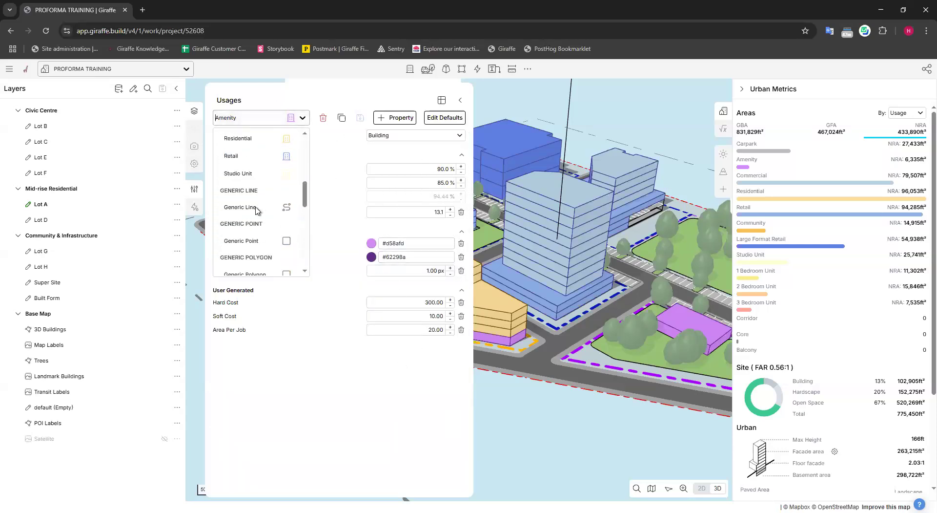
pyautogui.click(256, 157)
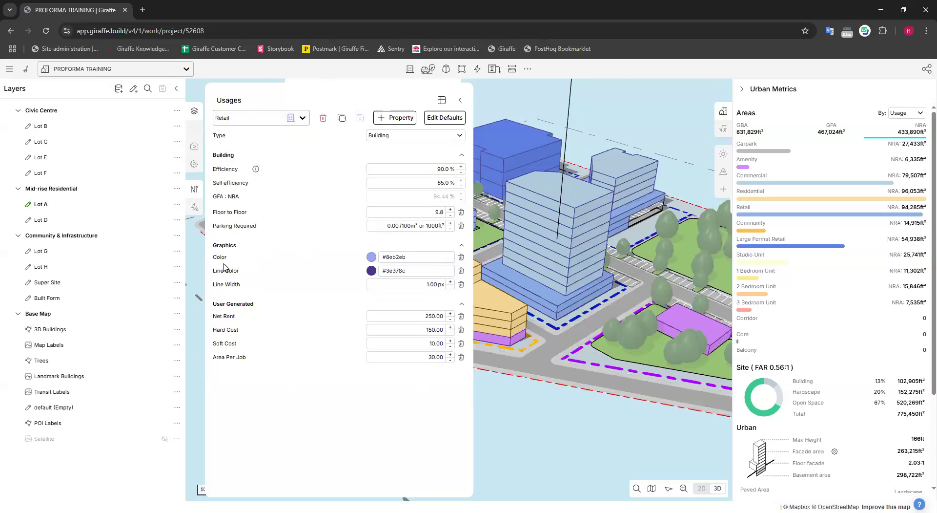
pyautogui.click(463, 101)
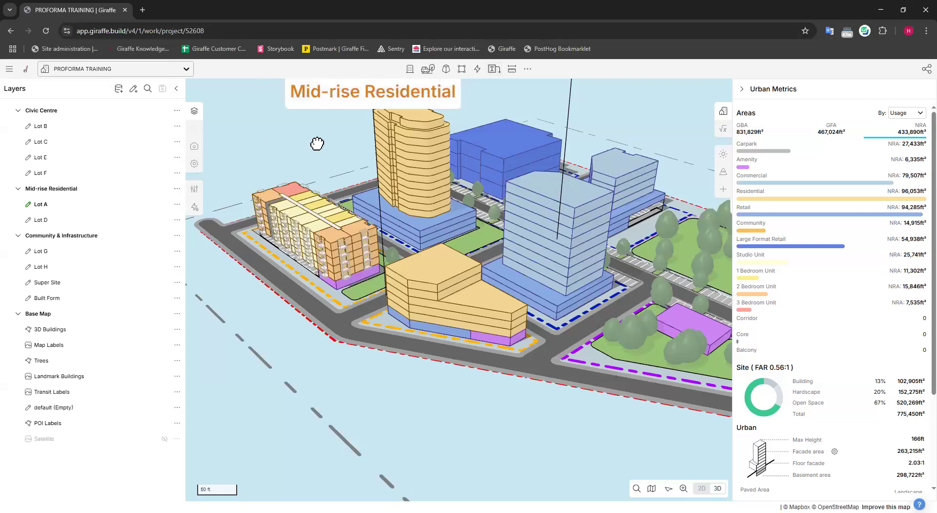
# Draw a rectangle of about 65.9 by 133.4 ft on layer Lot A, on the empty ground in front of the mid-rise buildings
pyautogui.moveTo(318, 142); pyautogui.dragTo(454, 391)
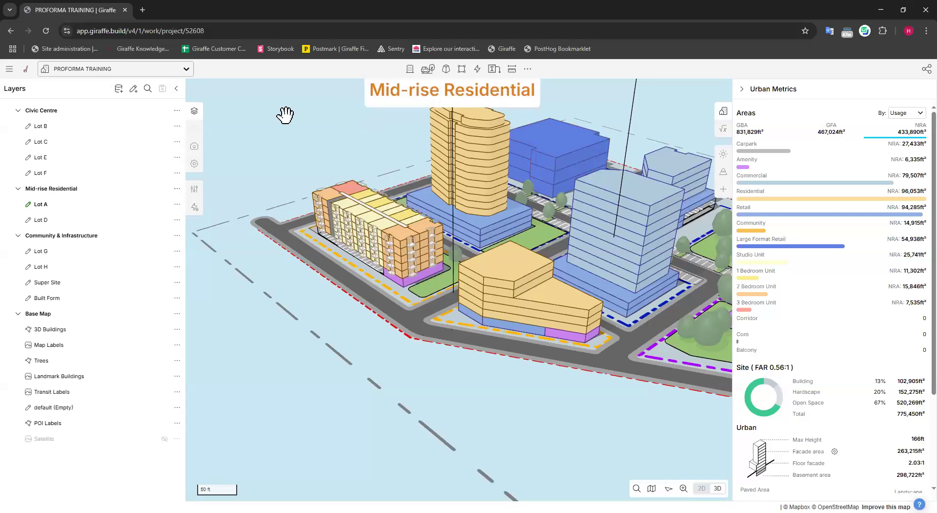
pyautogui.moveTo(482, 423); pyautogui.dragTo(496, 389, button='right')
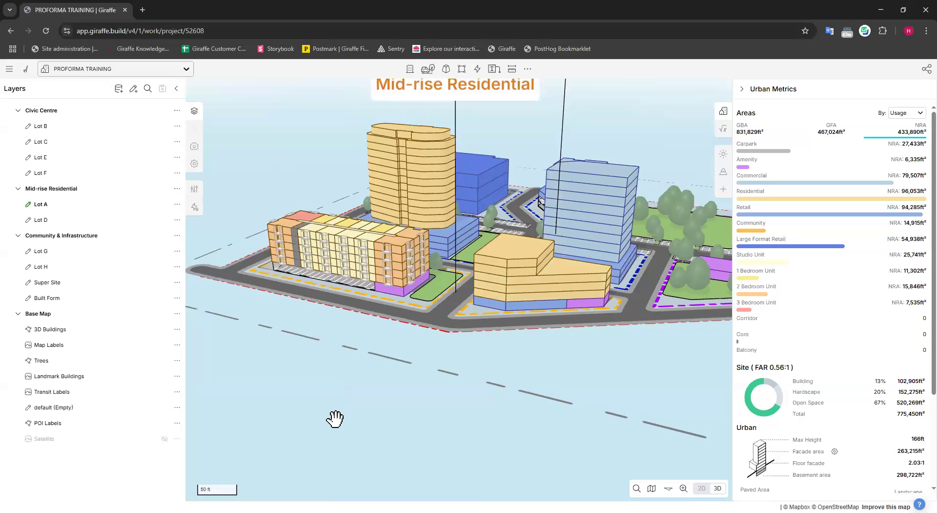
pyautogui.click(278, 394)
pyautogui.click(334, 365)
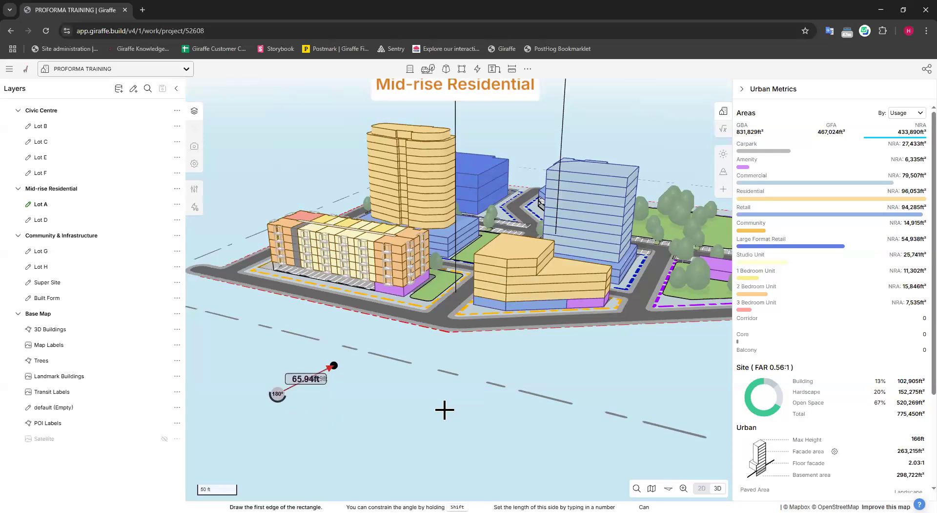
pyautogui.click(437, 415)
pyautogui.click(467, 406)
pyautogui.moveTo(523, 417); pyautogui.dragTo(496, 440, button='right')
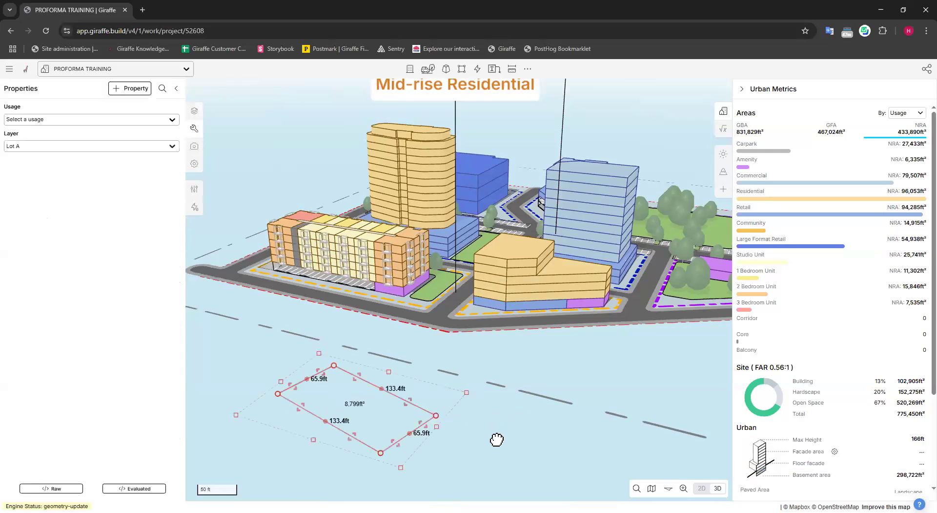
# Widen the rectangle's short sides to about 84.8 ft and assign it the Commercial usage
pyautogui.moveTo(442, 356); pyautogui.dragTo(521, 352)
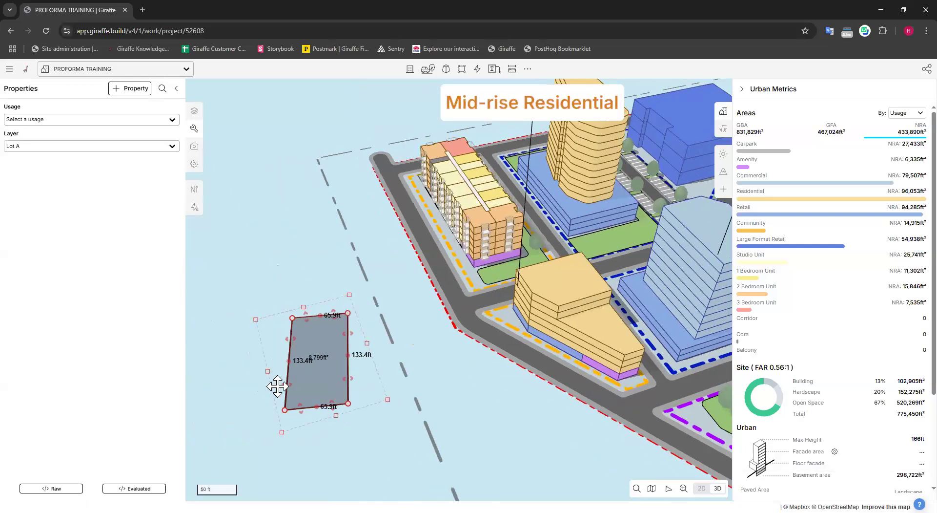
pyautogui.moveTo(288, 339); pyautogui.dragTo(274, 340)
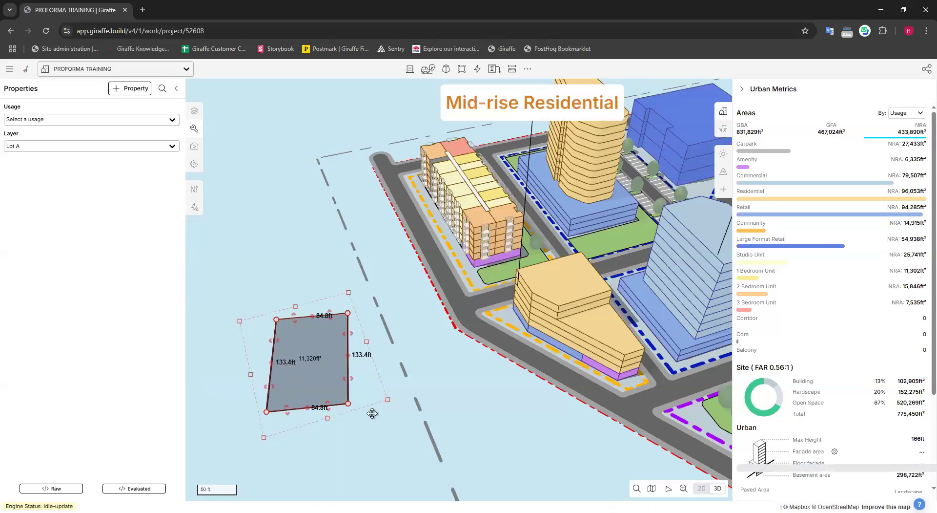
pyautogui.moveTo(467, 446); pyautogui.dragTo(505, 440)
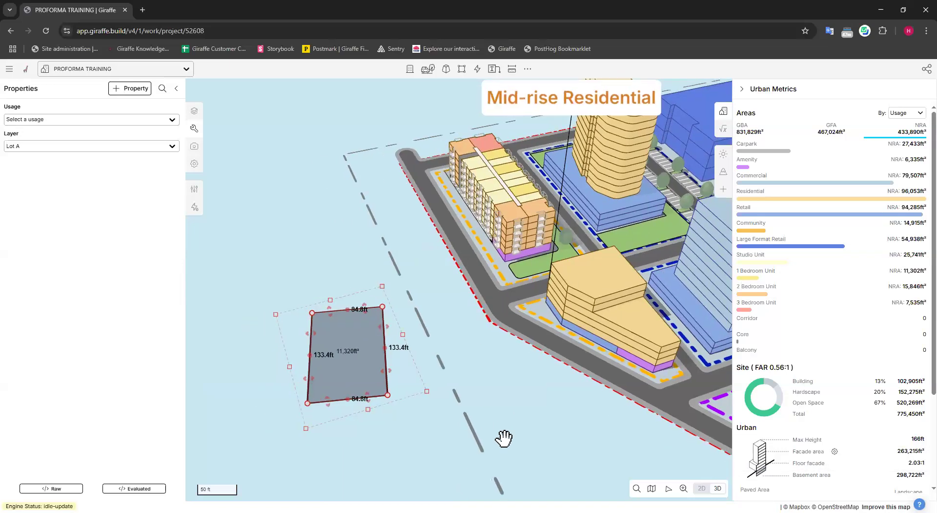
pyautogui.moveTo(503, 437); pyautogui.dragTo(462, 394, button='right')
pyautogui.scroll(5, 442, 389)
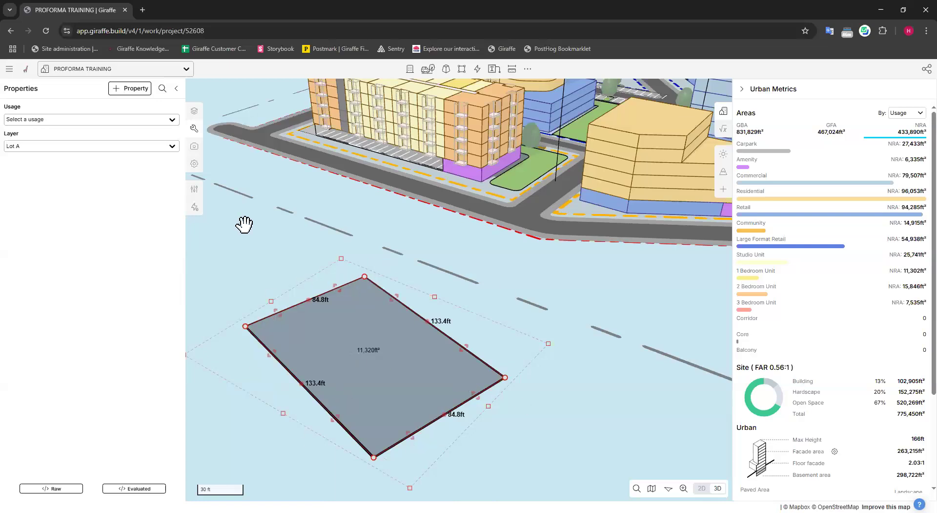
pyautogui.click(82, 121)
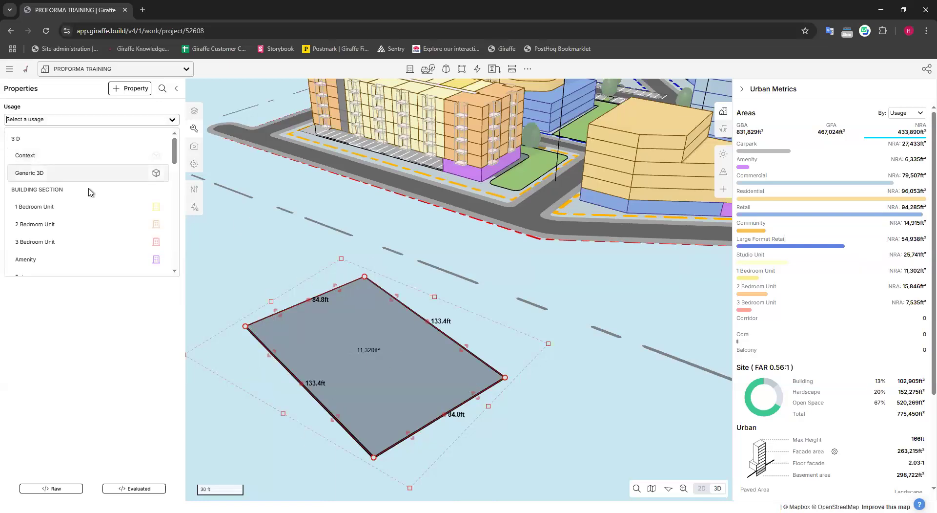
pyautogui.scroll(-1, 56, 230)
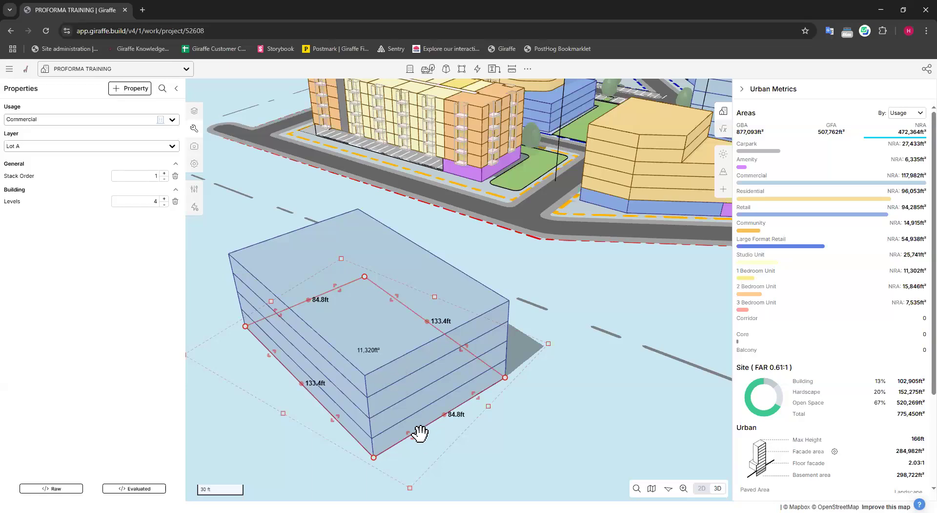
# Delete the sample Commercial building drawn in front of the site
pyautogui.click(546, 330)
pyautogui.click(426, 320)
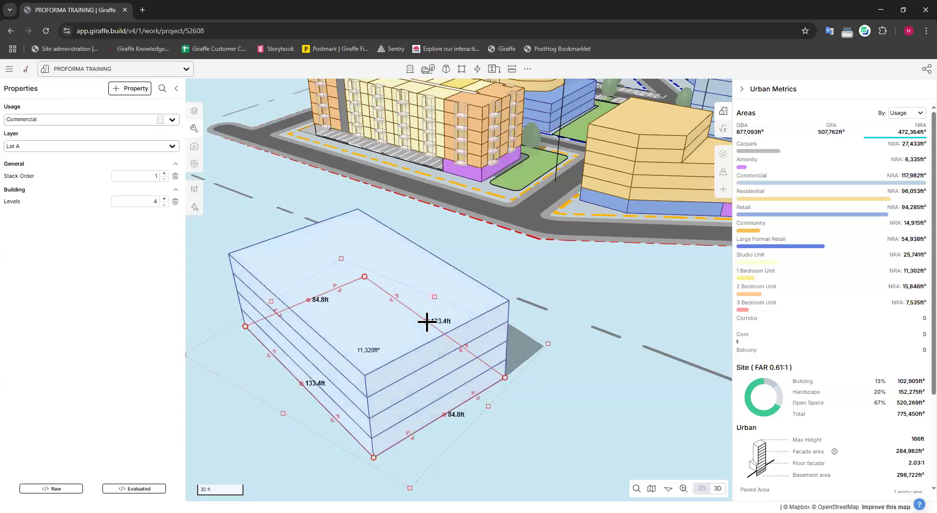
pyautogui.press('Delete')
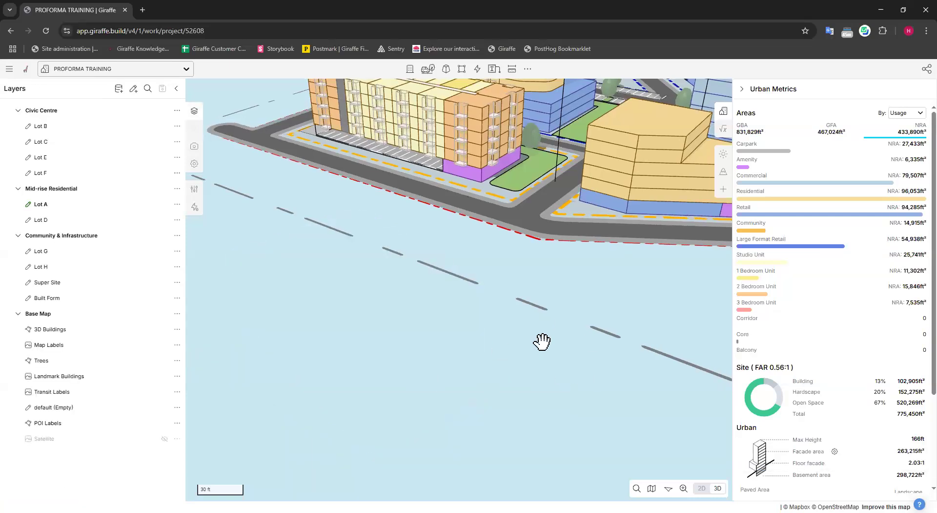
# Hide the layer list and frame the whole site with its Mid-rise Residential, Civic Centre and Community precincts
pyautogui.scroll(-3, 586, 347)
pyautogui.scroll(-3, 486, 386)
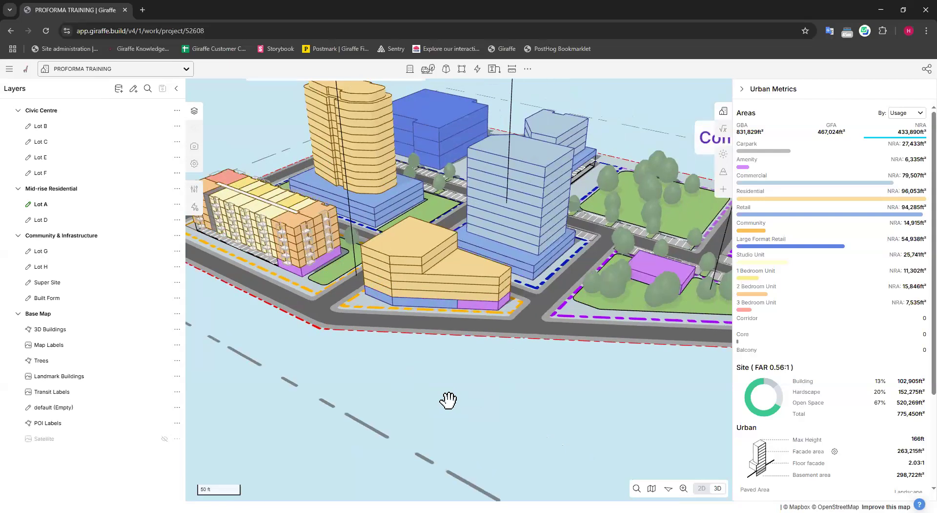
pyautogui.moveTo(579, 429); pyautogui.dragTo(483, 426, button='right')
pyautogui.scroll(5, 590, 142)
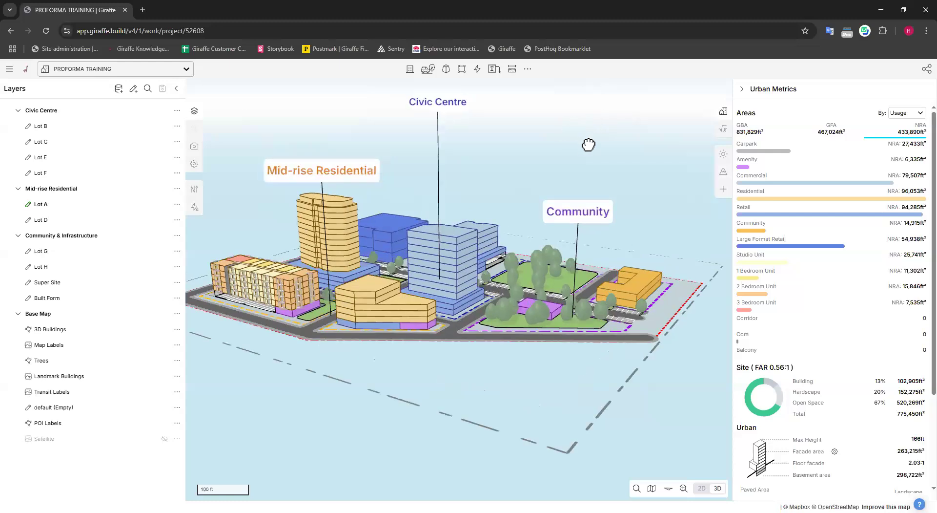
pyautogui.scroll(-6, 588, 123)
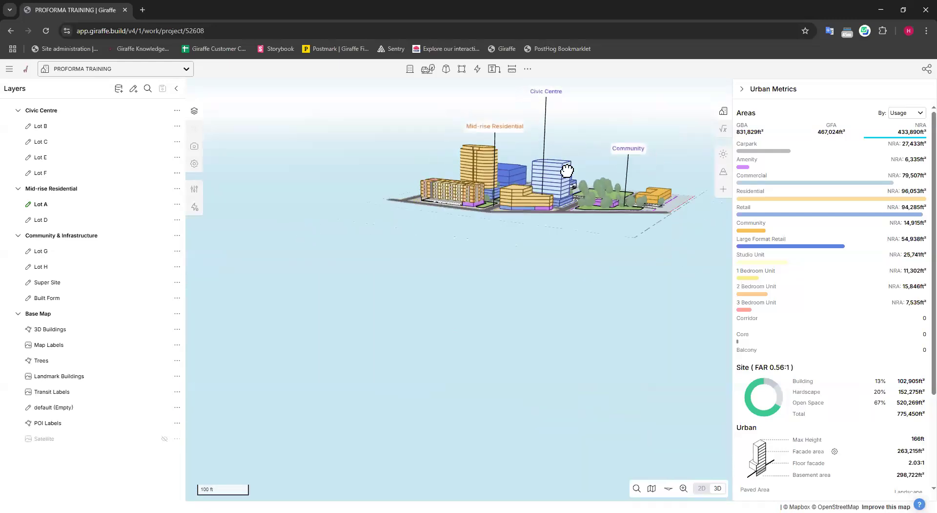
pyautogui.scroll(4, 566, 170)
pyautogui.scroll(-1, 559, 220)
pyautogui.moveTo(555, 434); pyautogui.dragTo(519, 415)
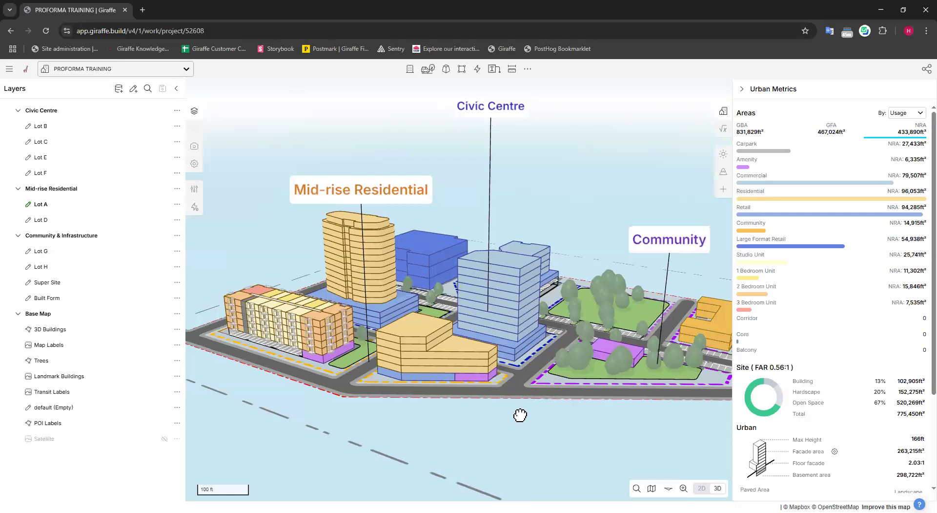
pyautogui.click(176, 88)
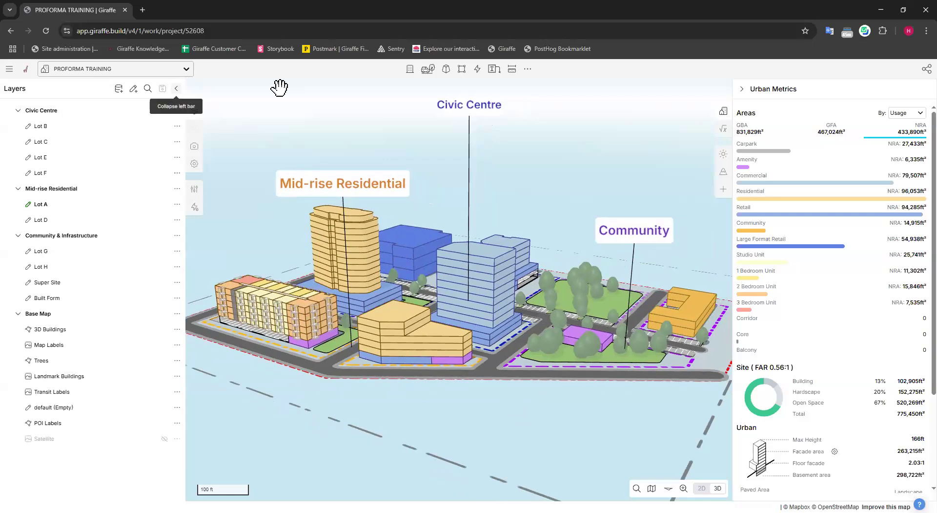
pyautogui.scroll(5, 459, 164)
pyautogui.scroll(-6, 474, 157)
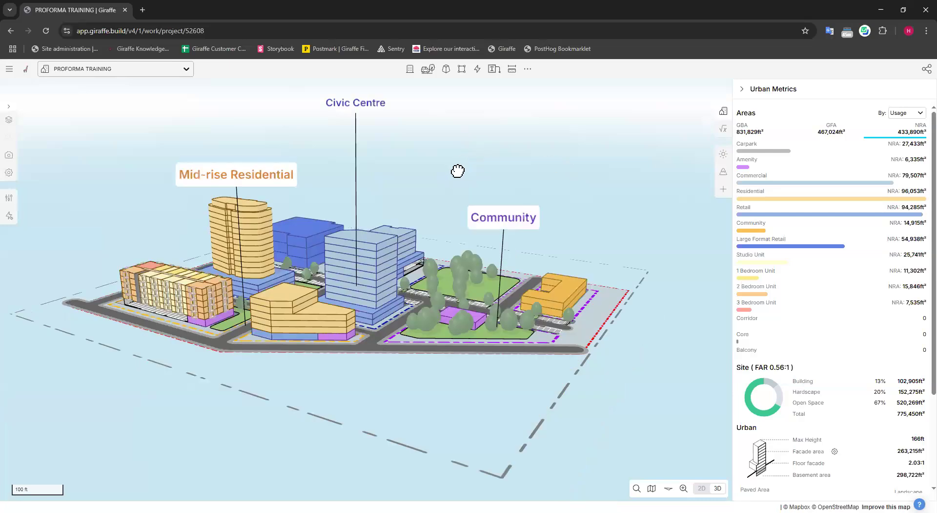
pyautogui.scroll(1, 456, 171)
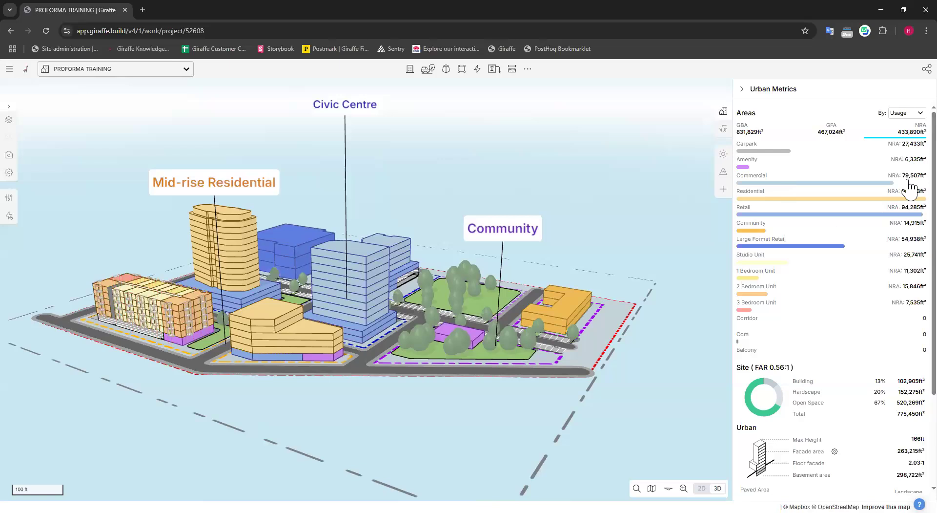
# Review the urban metrics for areas by usage, site coverage, parking provision and residential dwelling mix
pyautogui.scroll(-2, 911, 191)
pyautogui.scroll(-1, 910, 190)
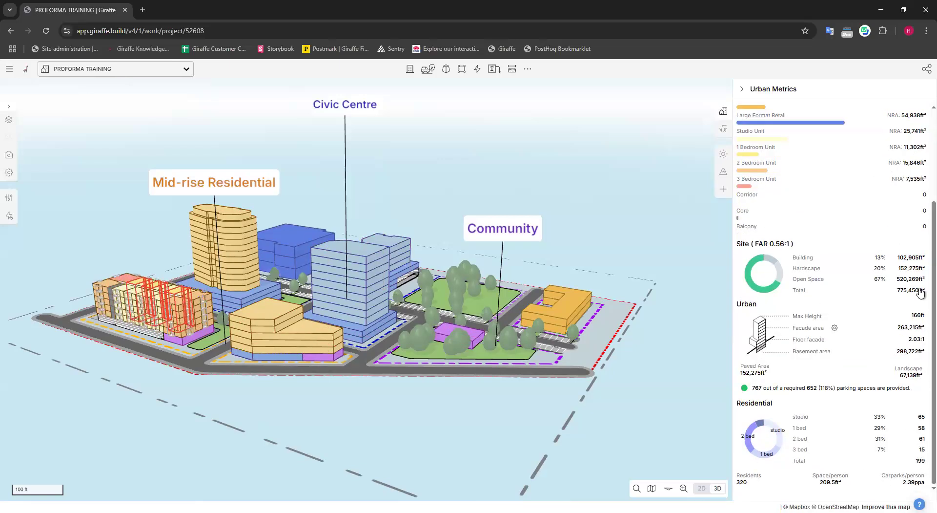
pyautogui.scroll(3, 878, 356)
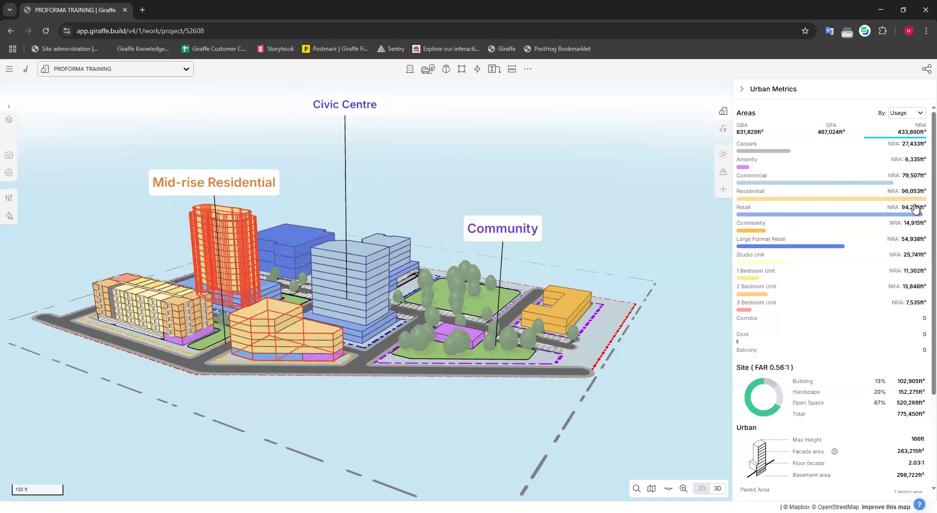
pyautogui.scroll(-1, 911, 238)
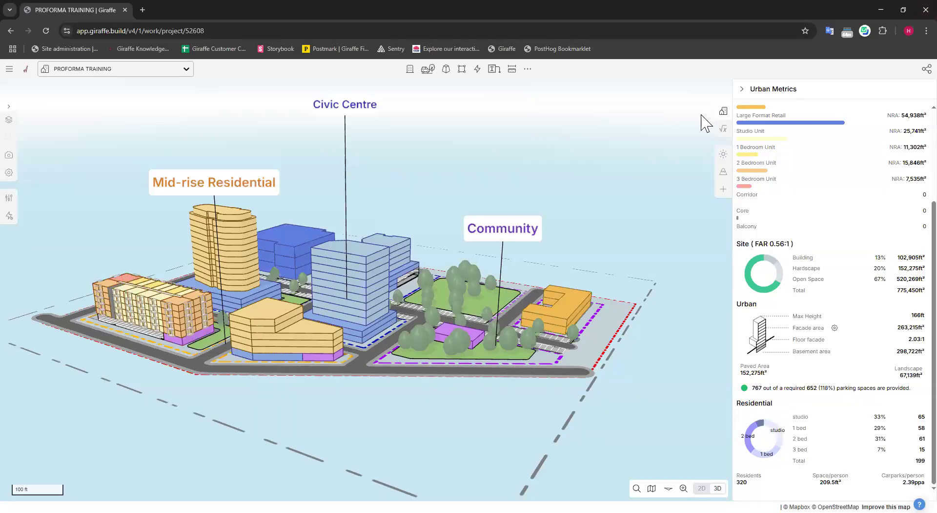
pyautogui.press('ctrl')
pyautogui.press('ctrl')
pyautogui.press('ctrl')
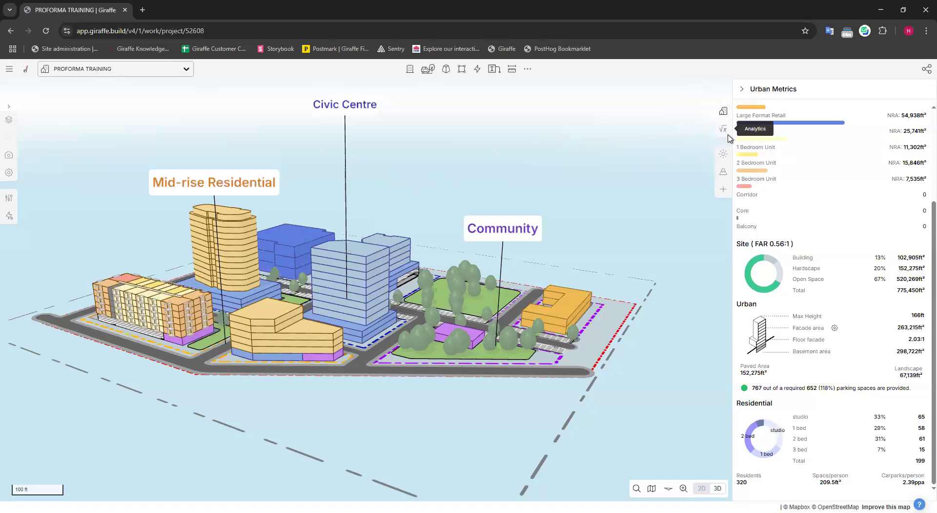
pyautogui.press('ctrl')
# Create a new analytics tab labelled Proforma and display it
pyautogui.click(724, 132)
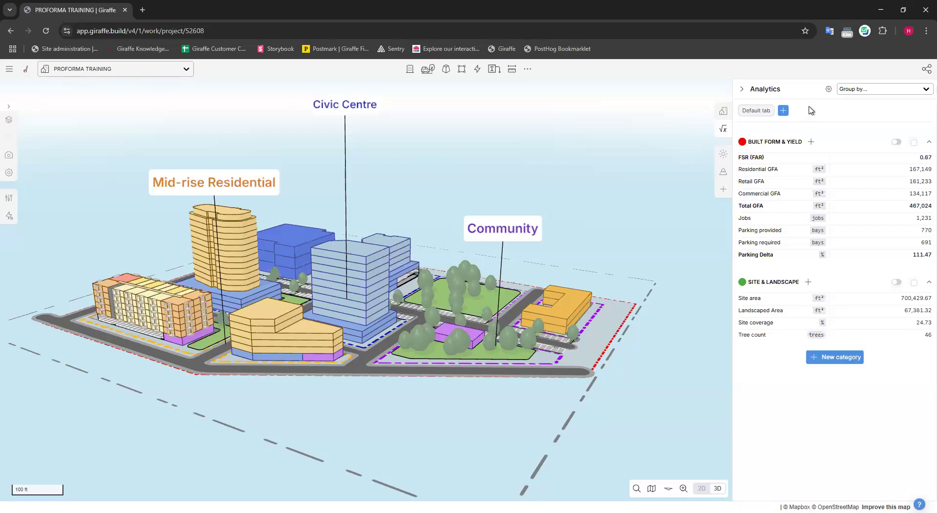
pyautogui.click(784, 112)
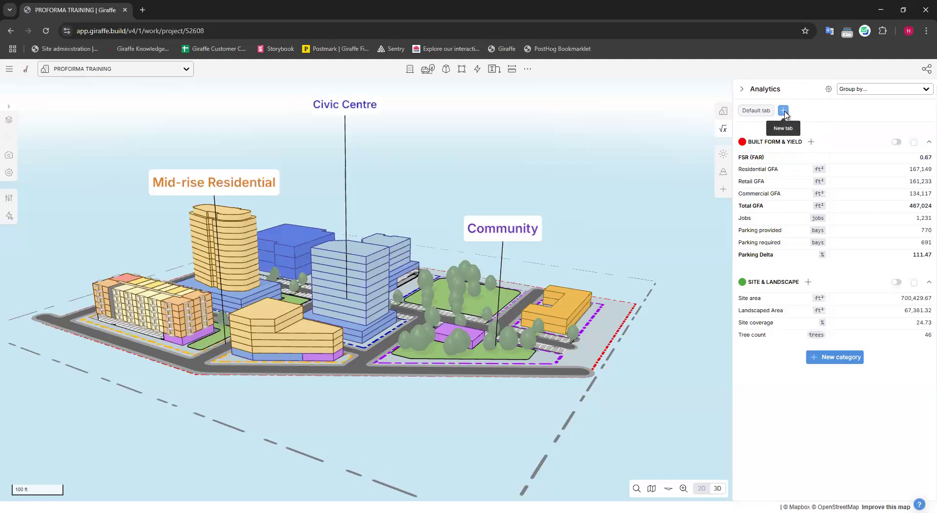
pyautogui.click(785, 112)
pyautogui.click(761, 158)
pyautogui.write('P')
pyautogui.click(792, 178)
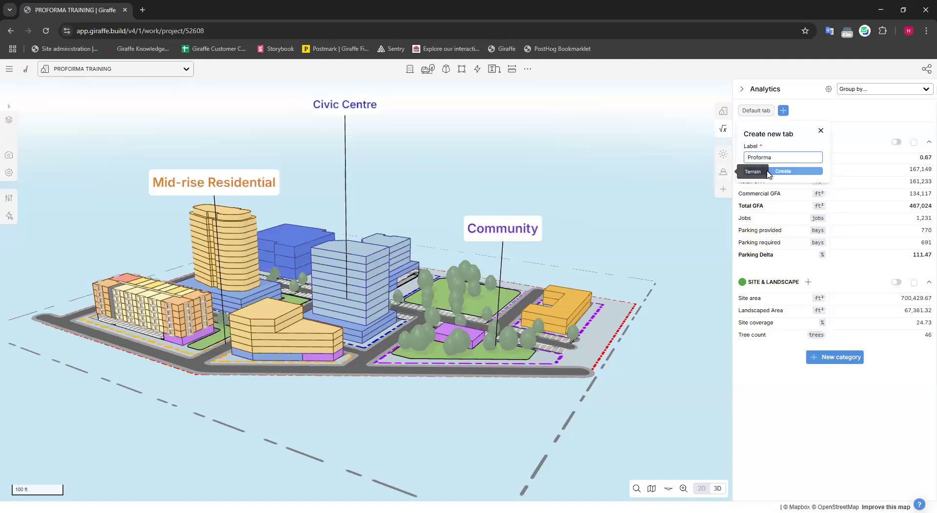
pyautogui.click(797, 111)
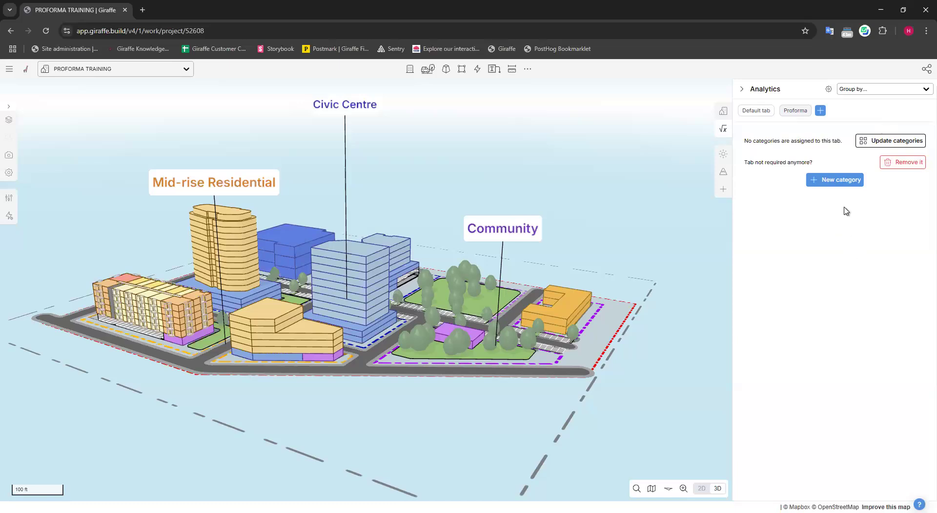
# Create a new category labelled Costs in the Proforma analytics tab
pyautogui.click(836, 184)
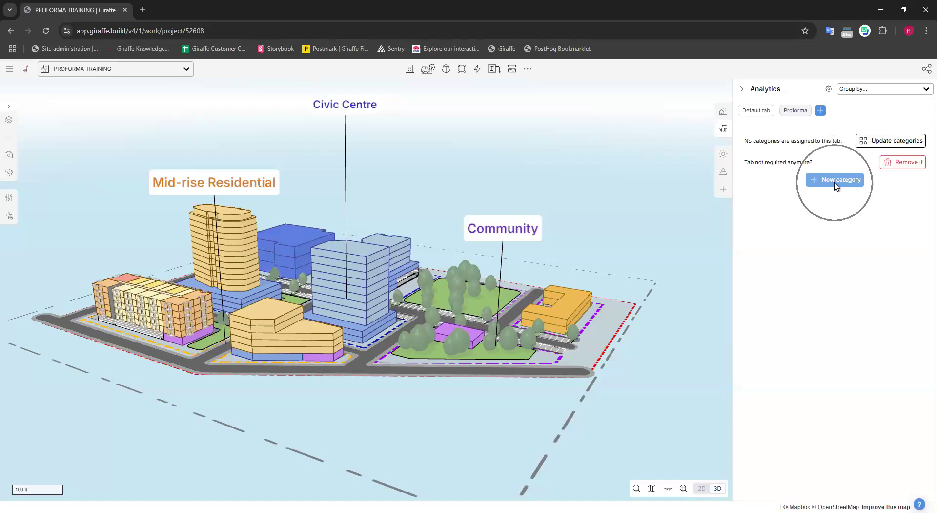
pyautogui.click(765, 112)
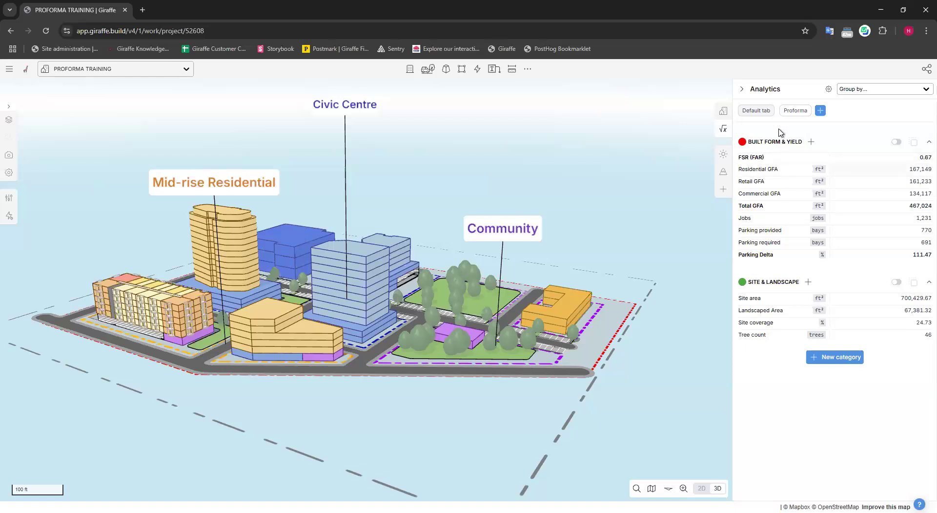
pyautogui.click(796, 111)
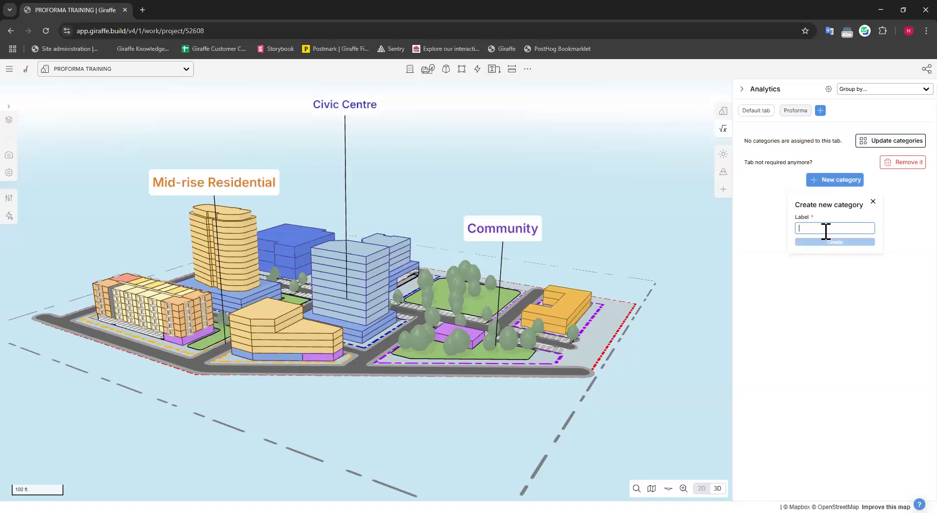
pyautogui.write('C')
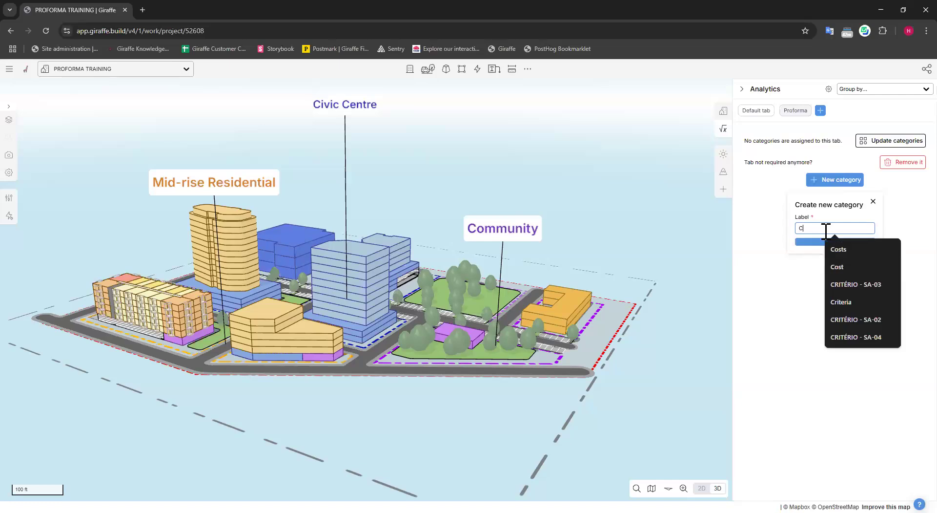
pyautogui.click(837, 248)
pyautogui.click(841, 243)
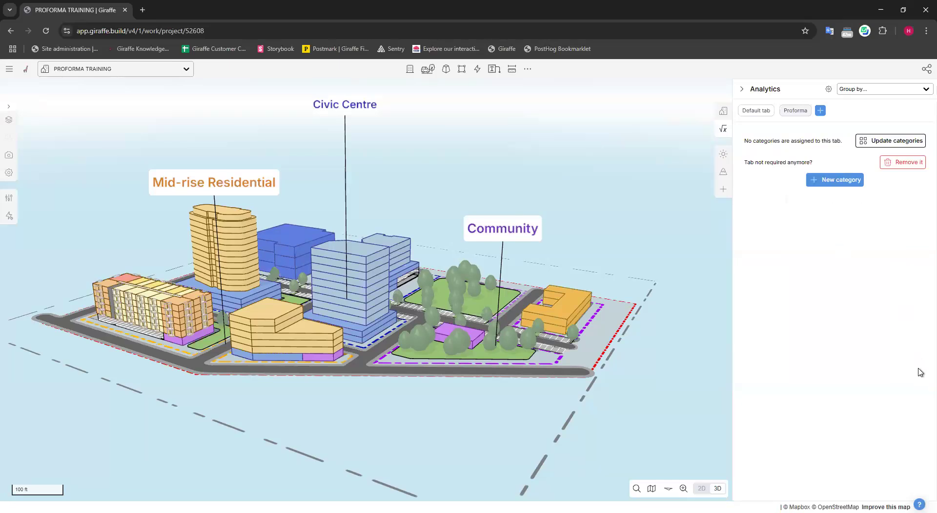
# Add two more categories, Incomes and Expenses, to the Proforma analytics tab
pyautogui.click(843, 169)
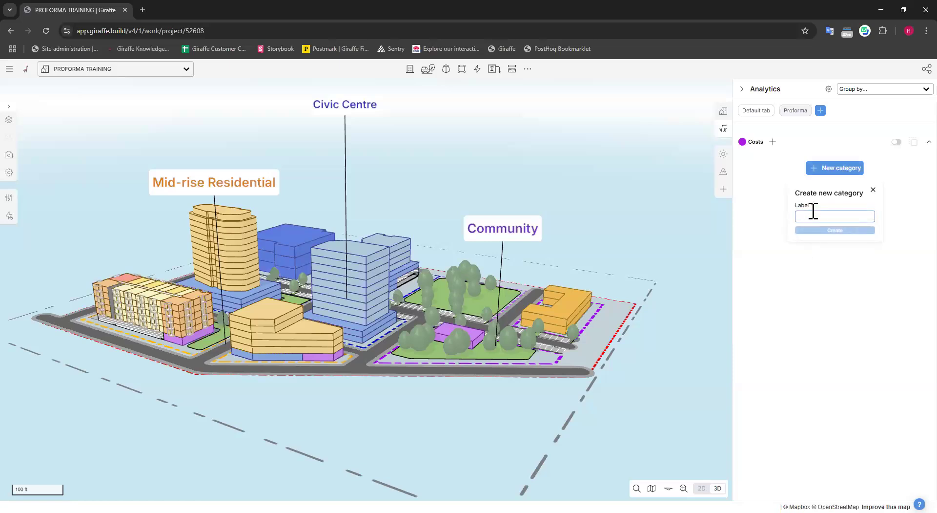
pyautogui.write('I')
pyautogui.click(843, 237)
pyautogui.click(820, 230)
pyautogui.click(833, 200)
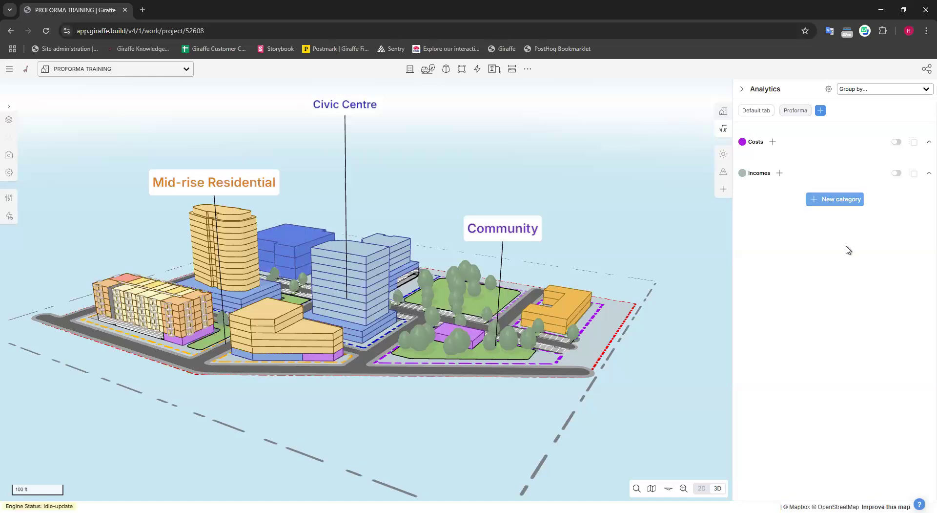
pyautogui.write('E')
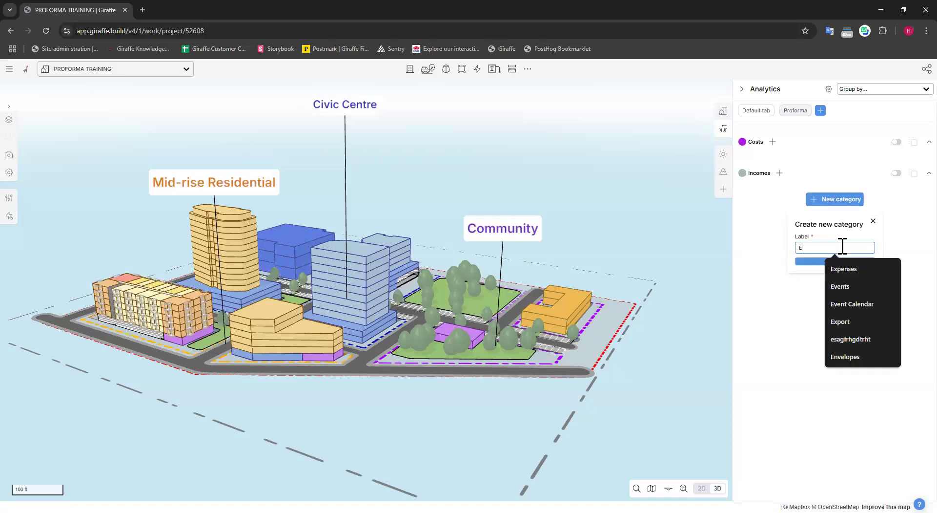
pyautogui.click(844, 269)
pyautogui.click(847, 261)
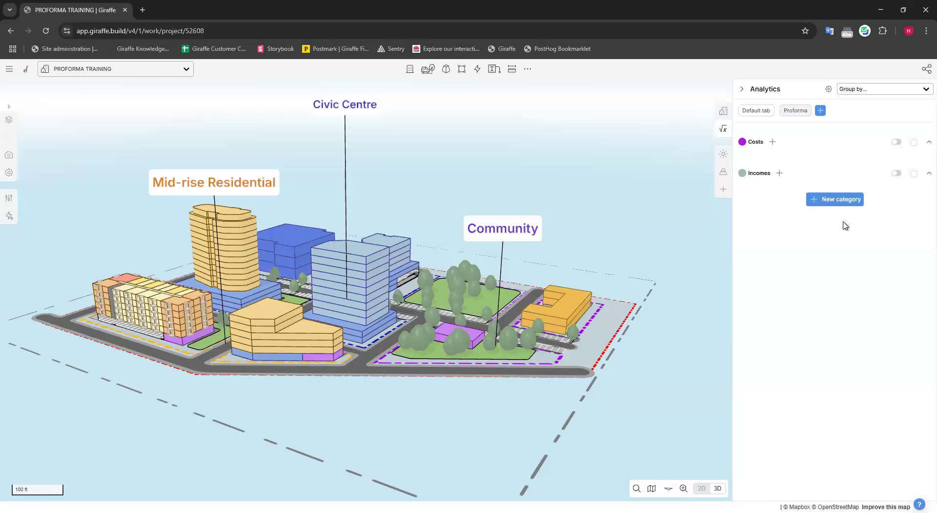
# Add a fourth category labelled Feasibility to the Proforma analytics tab
pyautogui.click(844, 234)
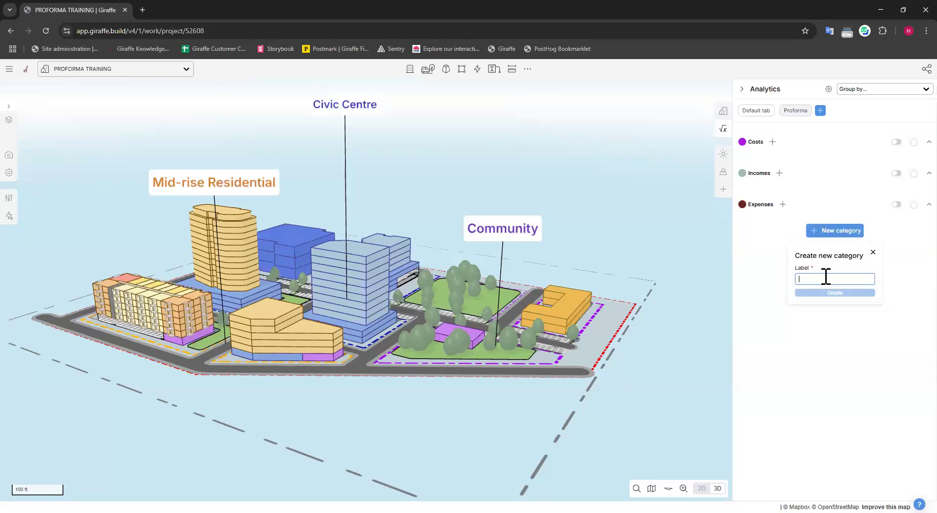
pyautogui.write('Feasibility')
pyautogui.click(827, 293)
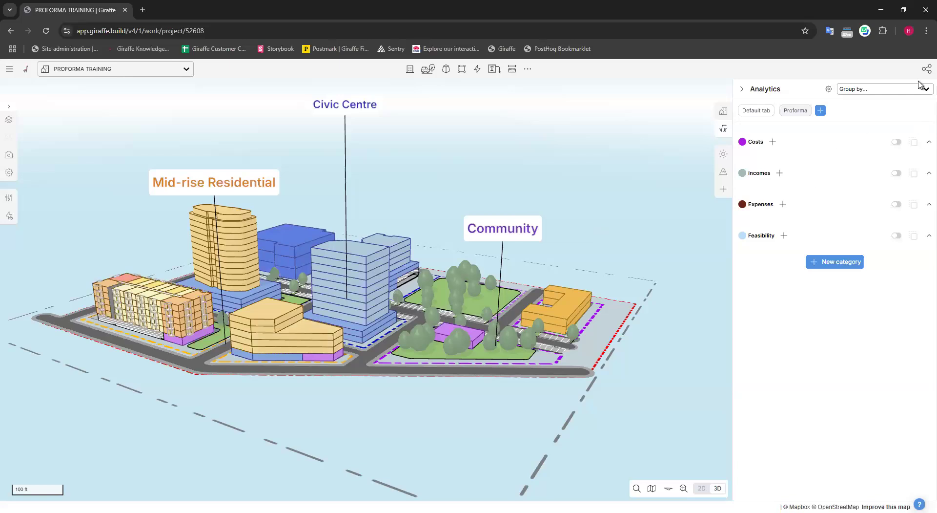
# Start a new measure in the Costs category, name it Hard Costs and set its unit to Currency
pyautogui.click(773, 143)
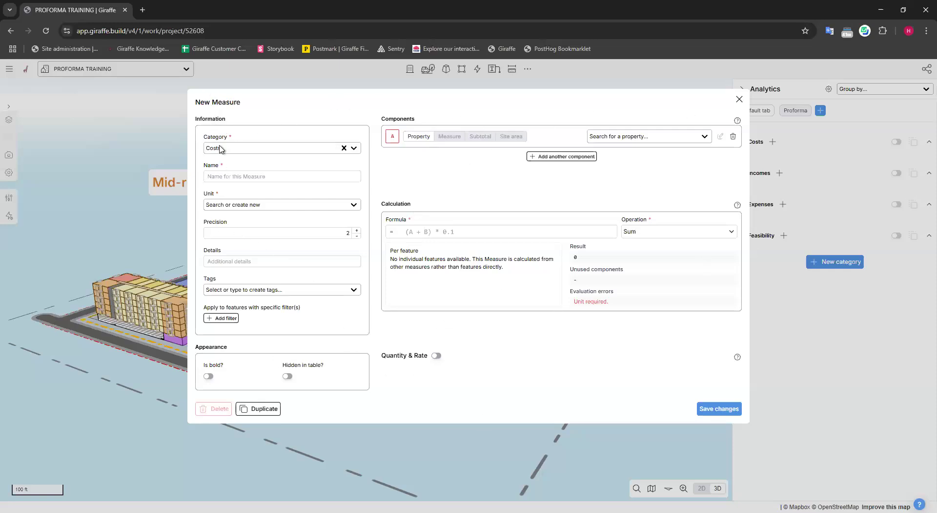
pyautogui.click(215, 176)
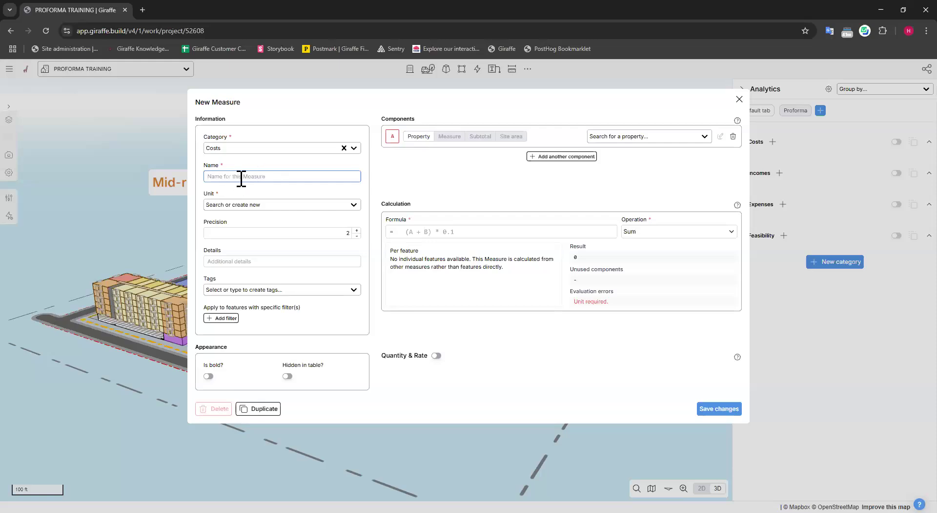
pyautogui.write('Hard Costs')
pyautogui.click(411, 174)
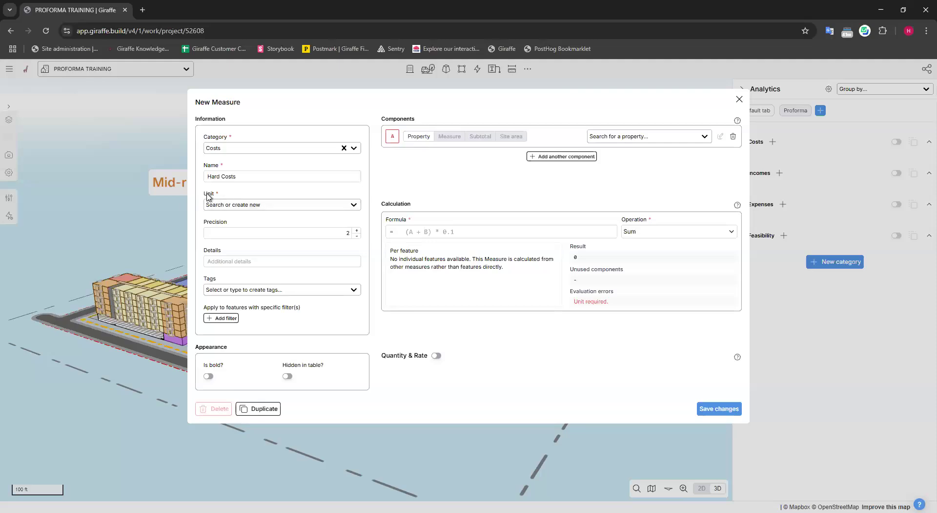
pyautogui.click(259, 209)
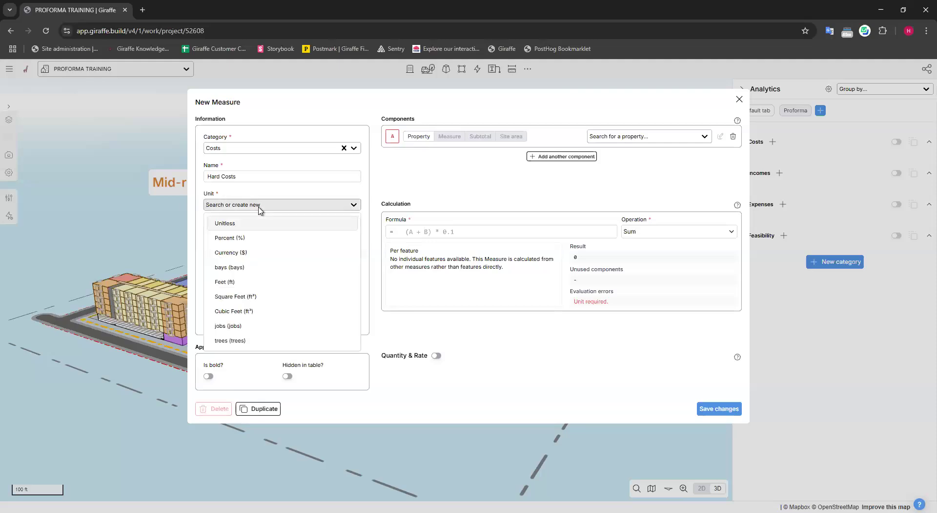
pyautogui.click(234, 254)
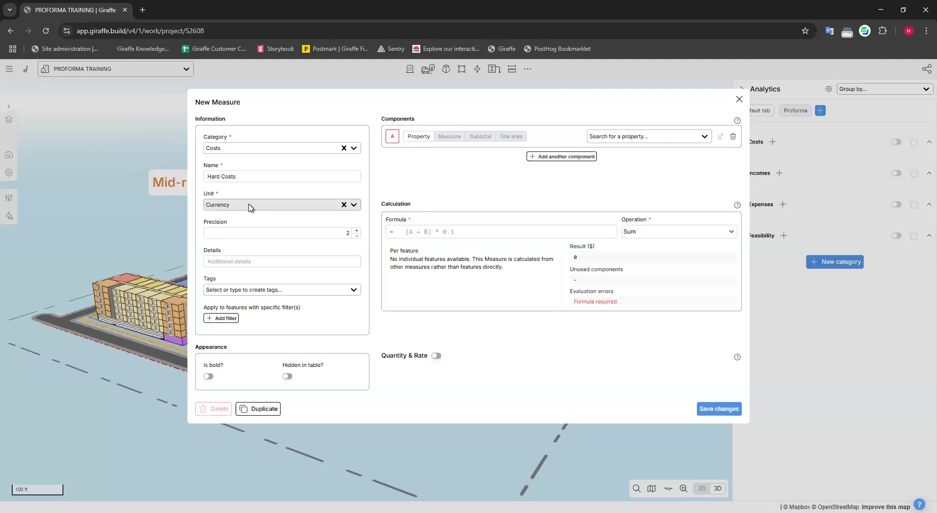
pyautogui.doubleClick(341, 232)
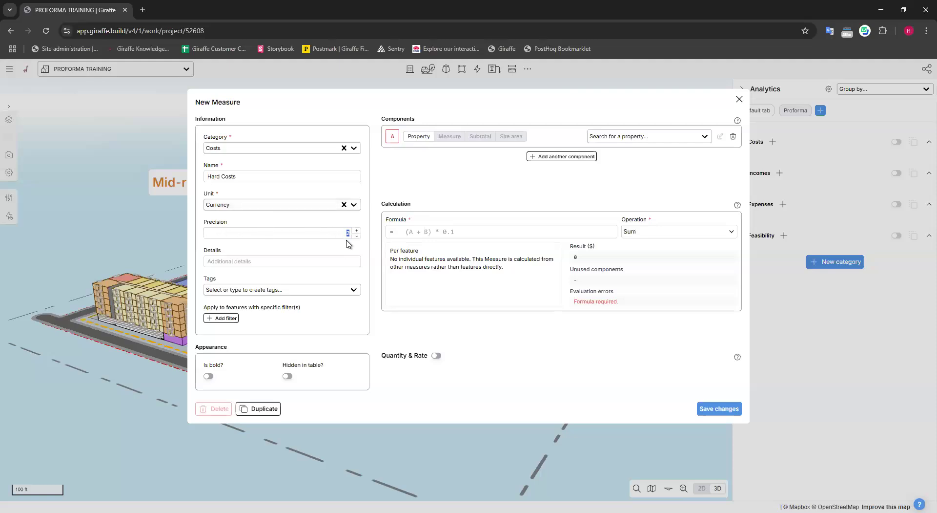
pyautogui.click(350, 232)
pyautogui.moveTo(379, 123); pyautogui.dragTo(421, 122)
pyautogui.click(385, 122)
pyautogui.doubleClick(419, 121)
pyautogui.click(410, 122)
pyautogui.moveTo(383, 122); pyautogui.dragTo(433, 122)
pyautogui.click(472, 109)
# Assign the grossBuildingArea (ft²) property to component A of the Hard Costs measure
pyautogui.click(636, 139)
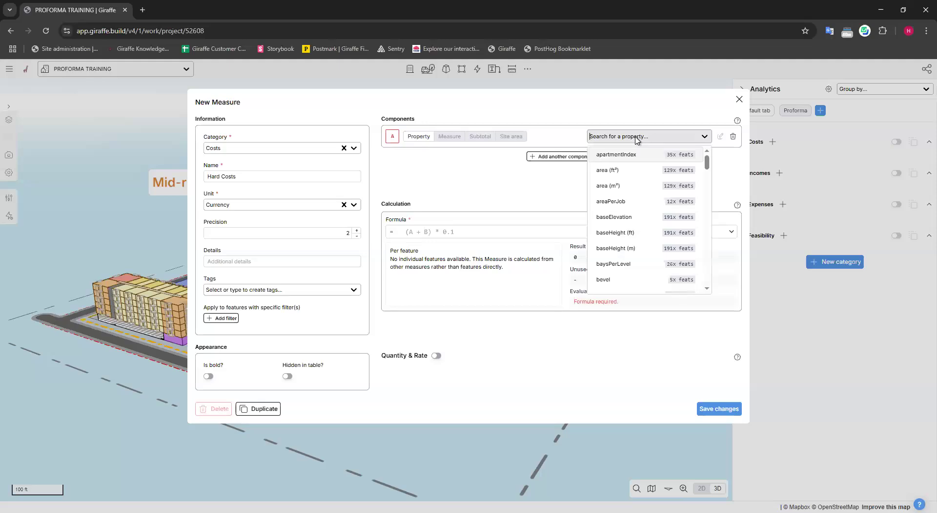
pyautogui.write('gros')
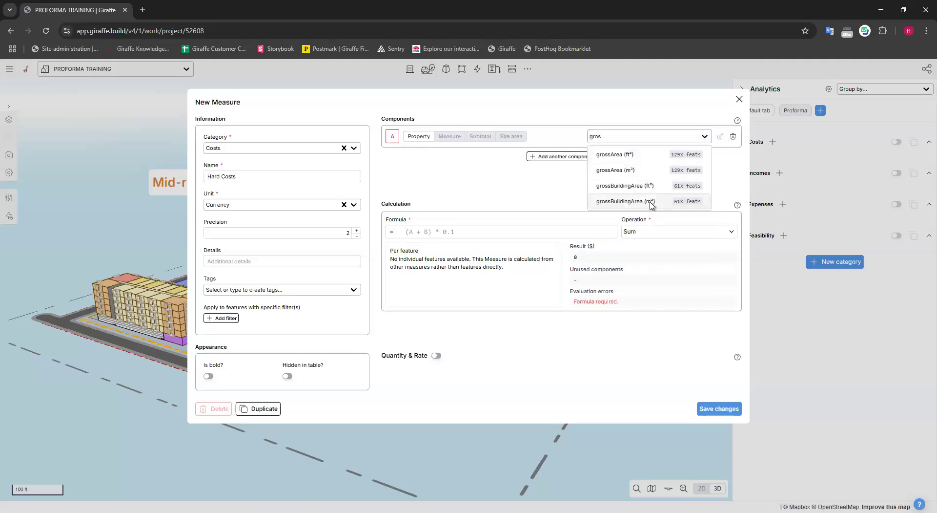
pyautogui.click(650, 203)
pyautogui.click(643, 132)
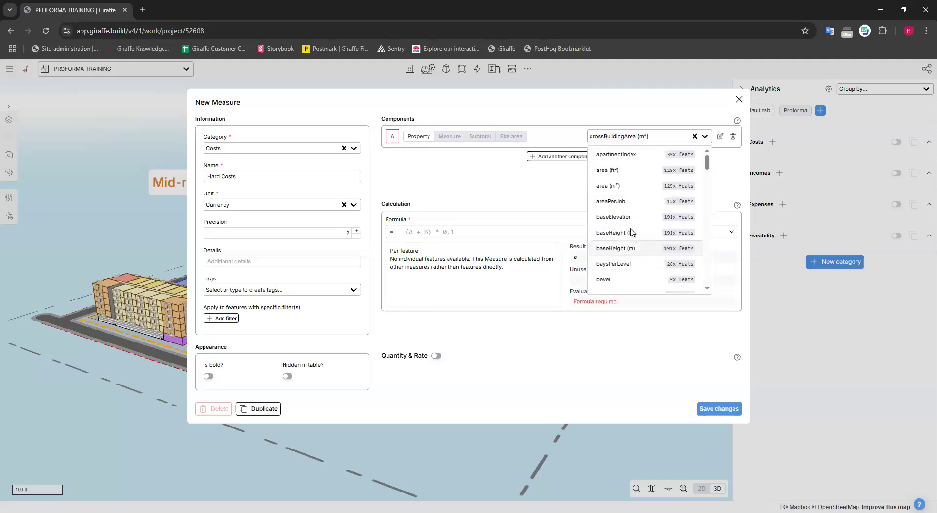
pyautogui.write('gros')
pyautogui.click(638, 188)
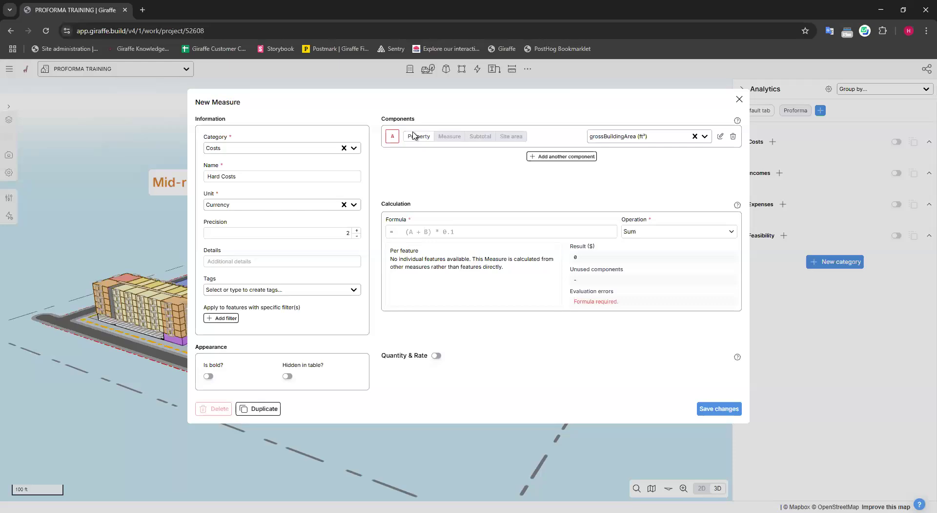
# Add a second component to the Hard Costs measure and assign it the hardCost property
pyautogui.click(560, 157)
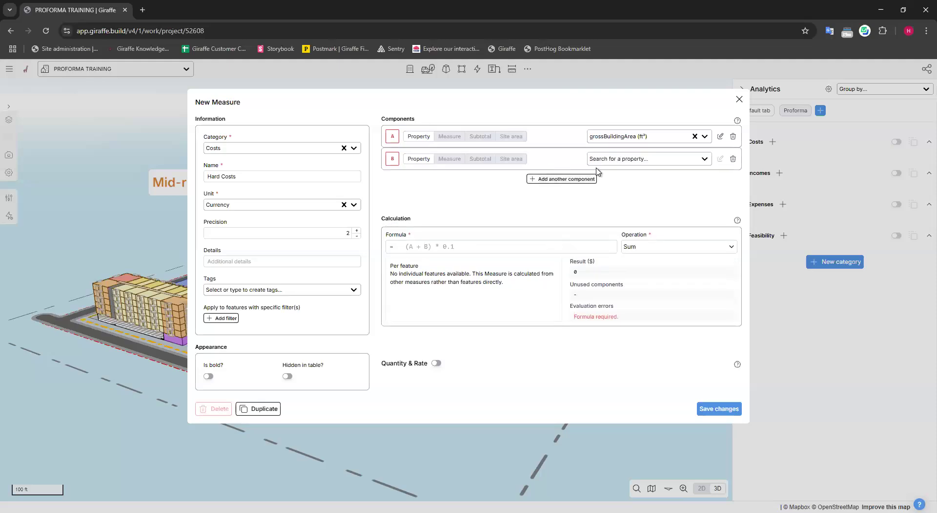
pyautogui.click(657, 160)
pyautogui.write('hard')
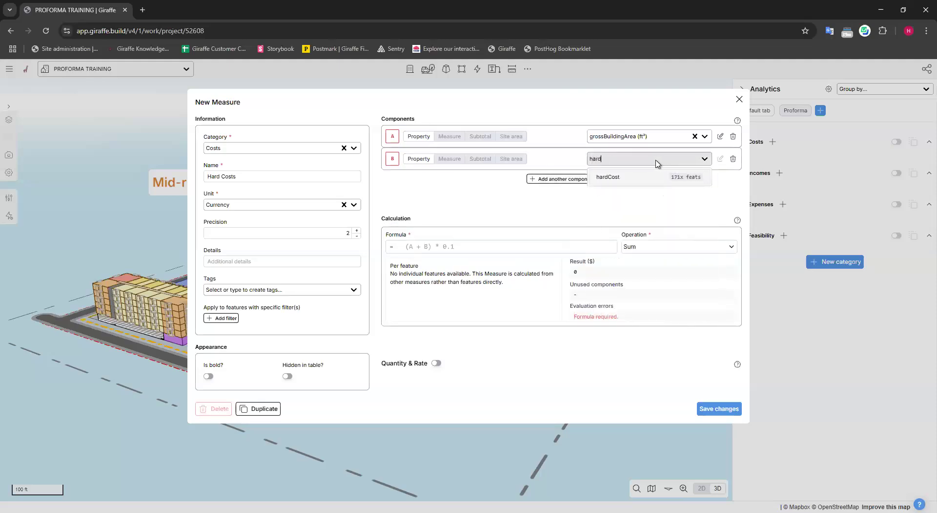
pyautogui.click(623, 182)
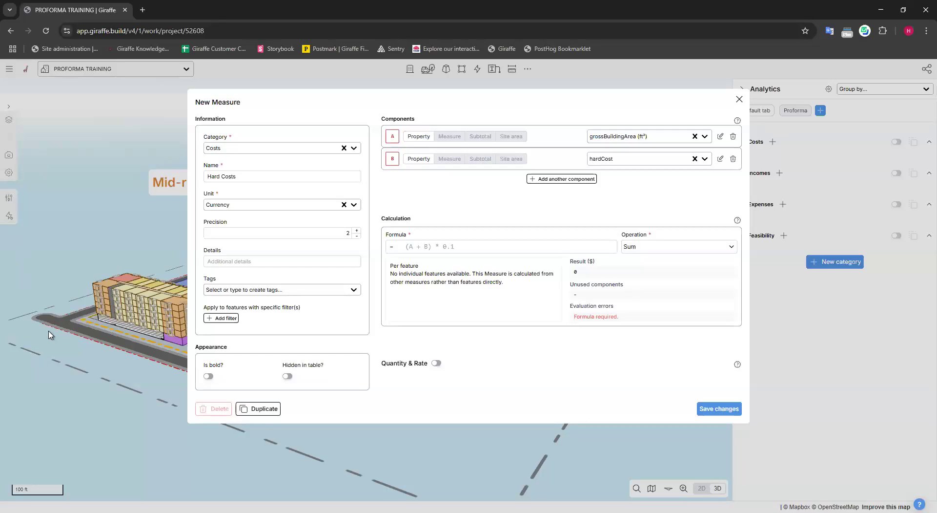
# Open the hardCost property values for all usages and review the rates from the bedroom units down to Tree
pyautogui.click(722, 160)
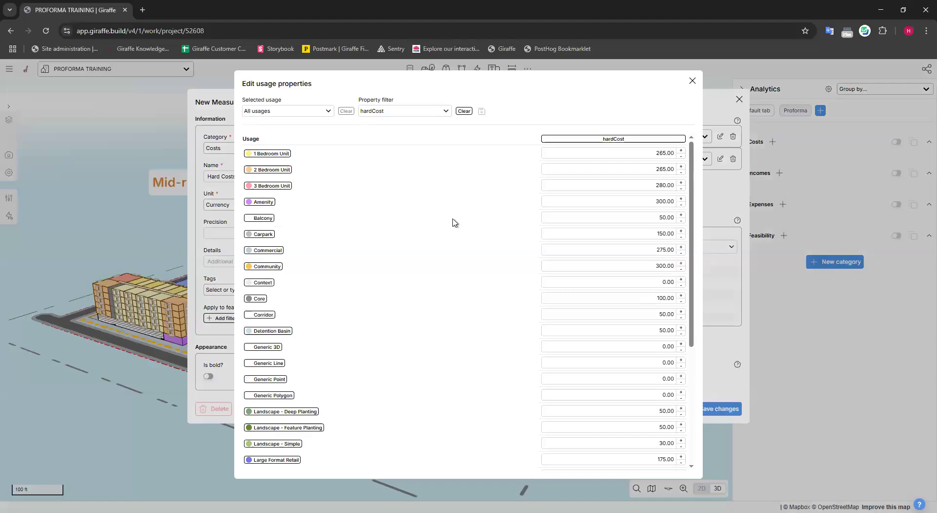
pyautogui.scroll(-5, 273, 155)
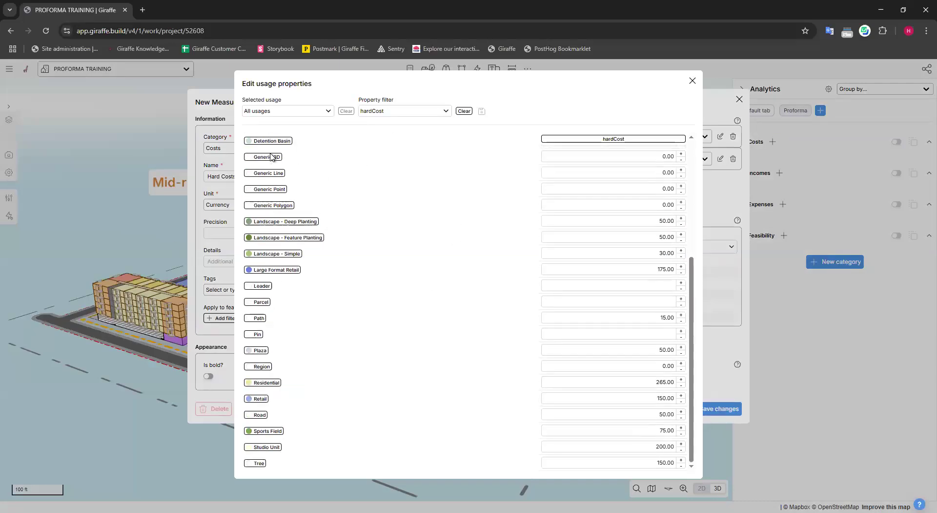
pyautogui.scroll(5, 542, 420)
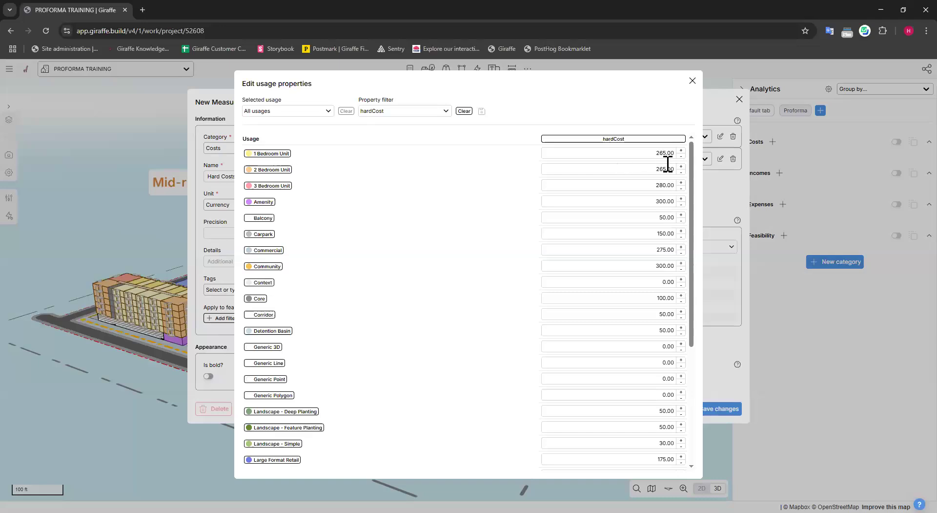
pyautogui.scroll(-5, 667, 167)
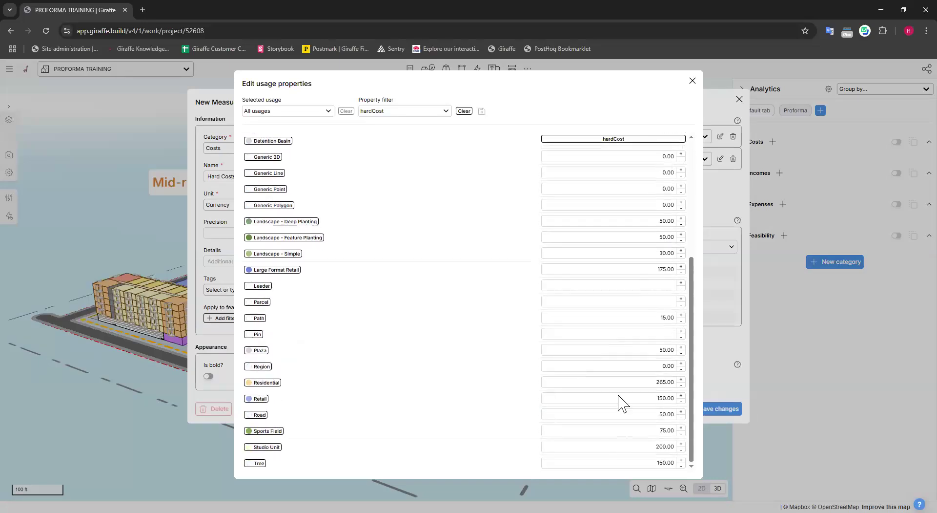
pyautogui.scroll(5, 654, 342)
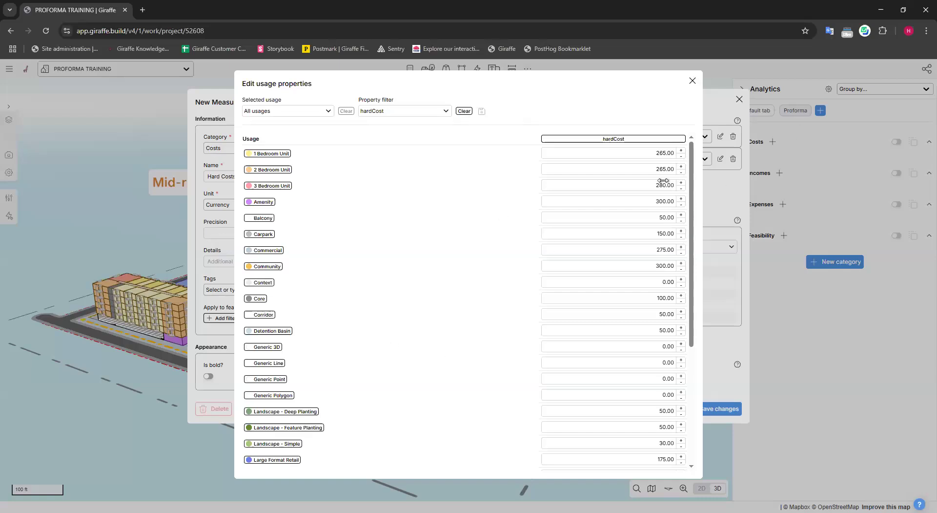
pyautogui.scroll(-1, 662, 191)
pyautogui.scroll(-3, 662, 205)
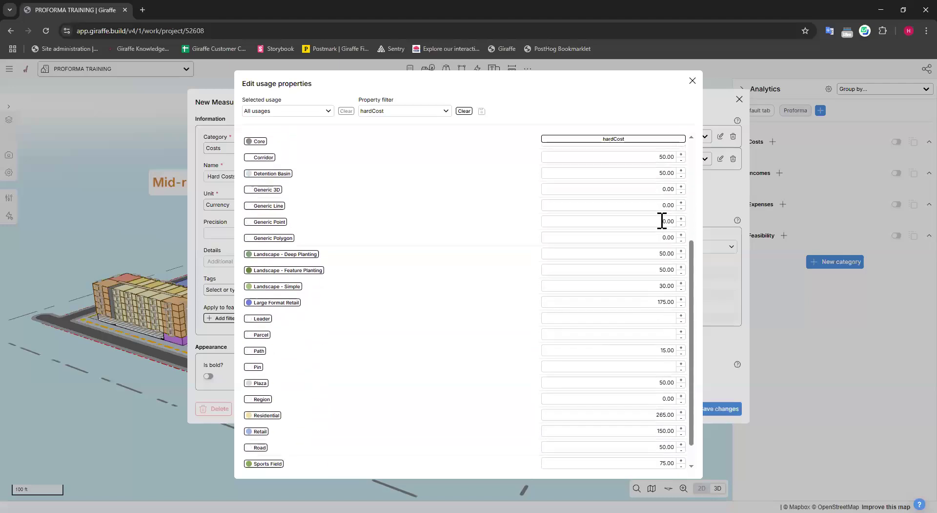
pyautogui.click(658, 284)
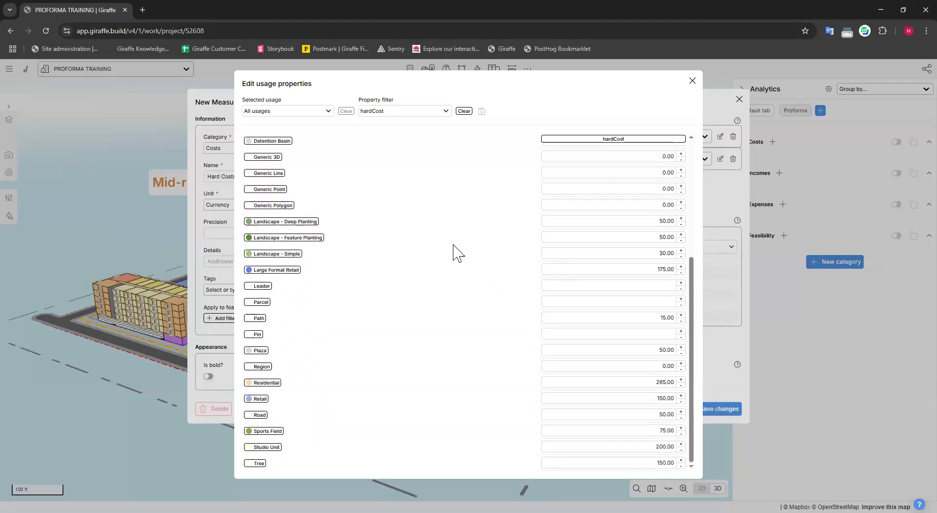
# Set hardCost to 30 for Landscape - Deep Planting and Landscape - Feature Planting and 10 for Landscape - Simple, and save the usage properties
pyautogui.click(670, 269)
pyautogui.click(668, 253)
pyautogui.click(669, 237)
pyautogui.click(667, 221)
pyautogui.write('30')
pyautogui.click(666, 237)
pyautogui.write('30')
pyautogui.click(667, 253)
pyautogui.write('10')
pyautogui.scroll(1, 438, 139)
pyautogui.scroll(3, 438, 140)
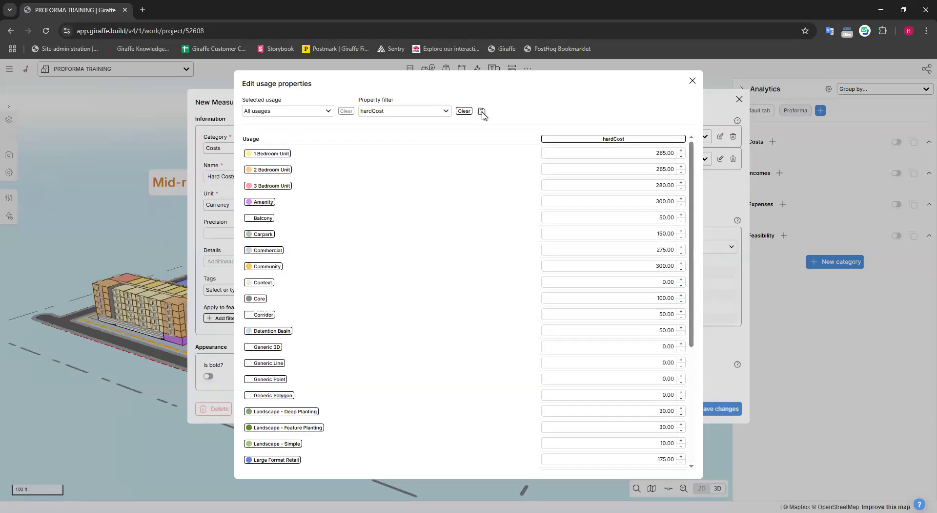
pyautogui.click(482, 112)
pyautogui.click(692, 82)
# Reduce the new Costs measure to a single component and assign it the grossBuildingArea (ft²) property
pyautogui.click(564, 159)
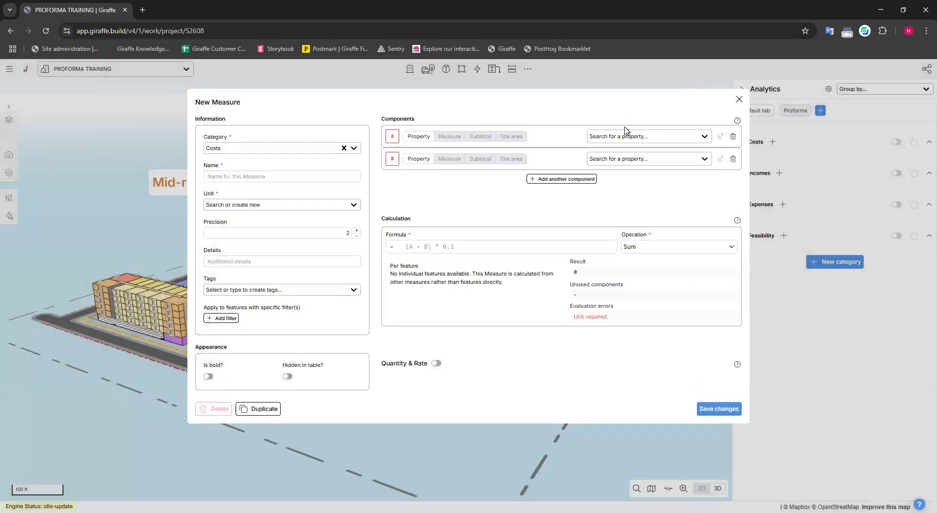
pyautogui.click(732, 159)
pyautogui.click(680, 136)
pyautogui.click(667, 130)
pyautogui.click(658, 134)
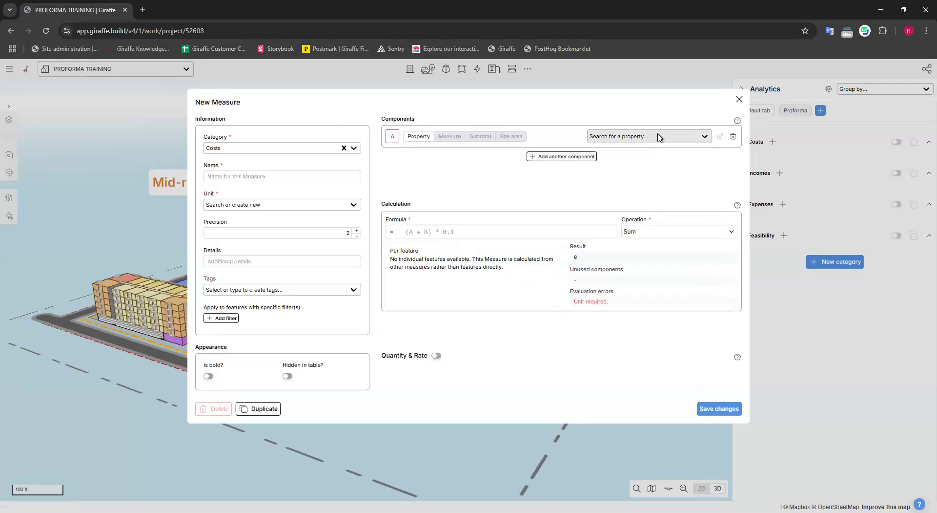
pyautogui.click(658, 137)
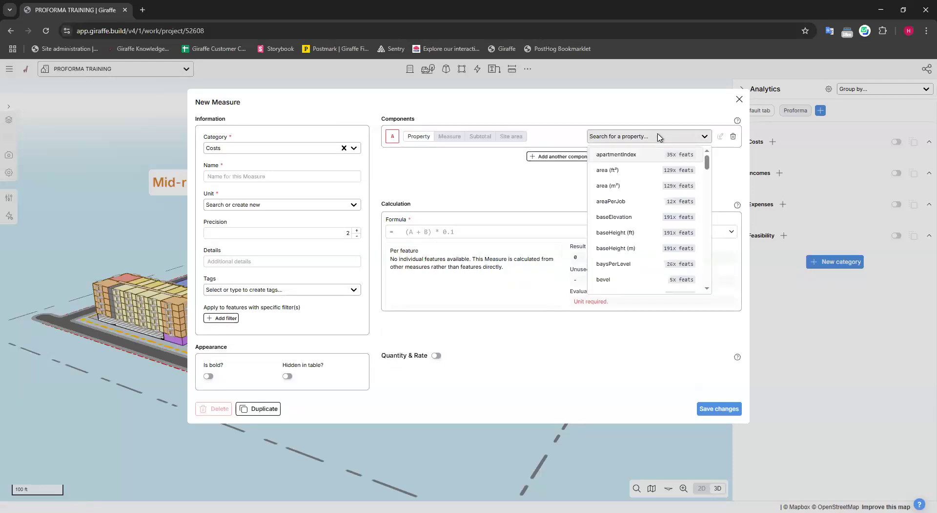
pyautogui.write('gross')
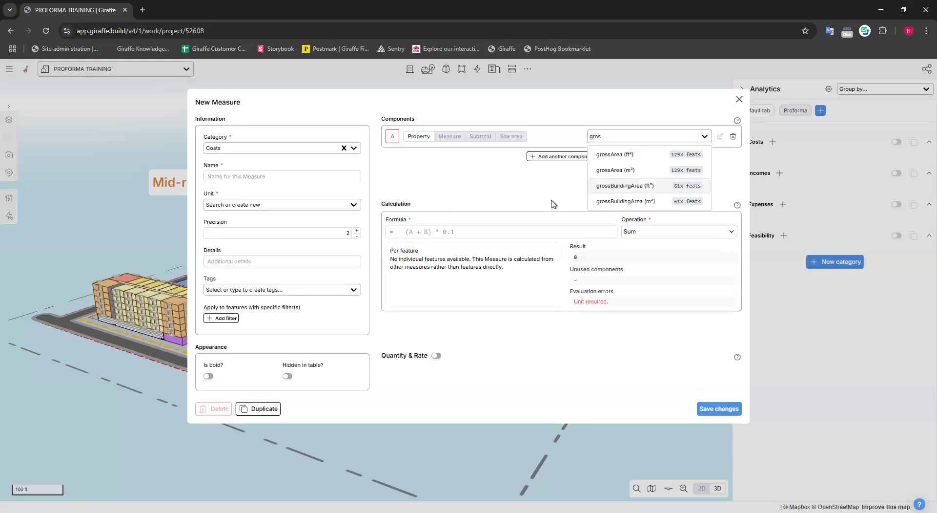
pyautogui.click(645, 187)
# Add component B to the new Costs measure and assign it the hardCost property
pyautogui.click(574, 156)
pyautogui.click(627, 159)
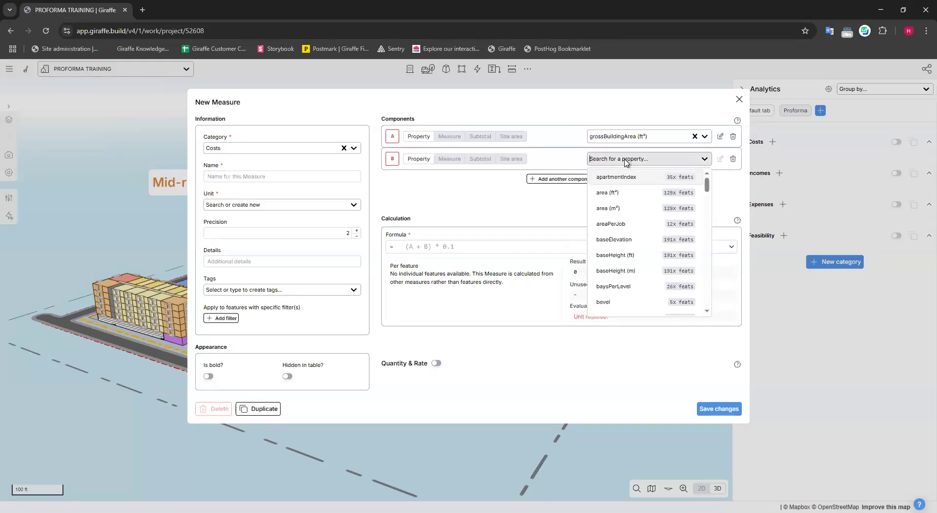
pyautogui.write('hard')
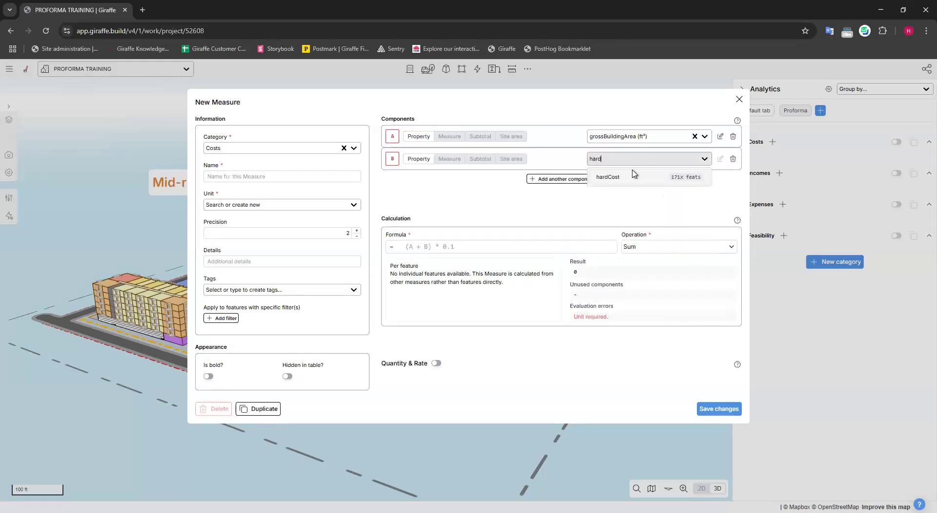
pyautogui.click(671, 181)
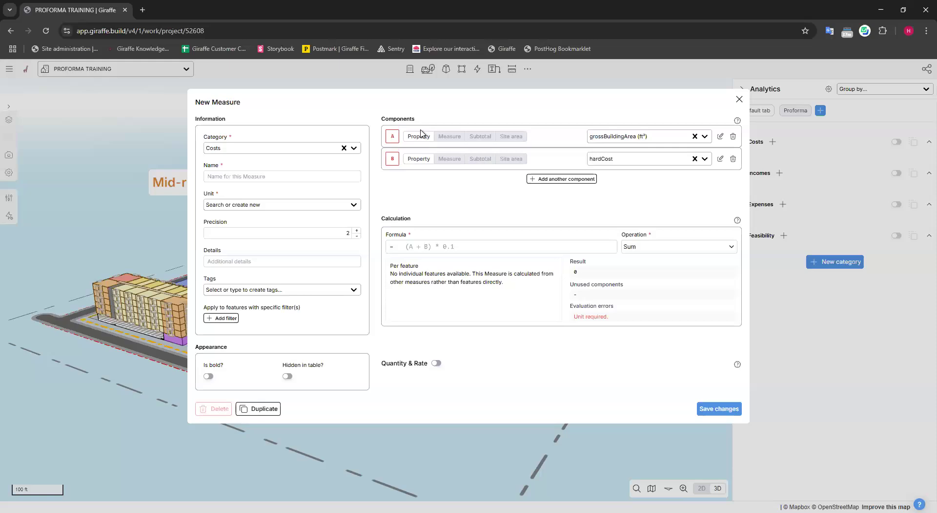
# Enter A*B as the measure's formula and try to save the measure
pyautogui.click(409, 246)
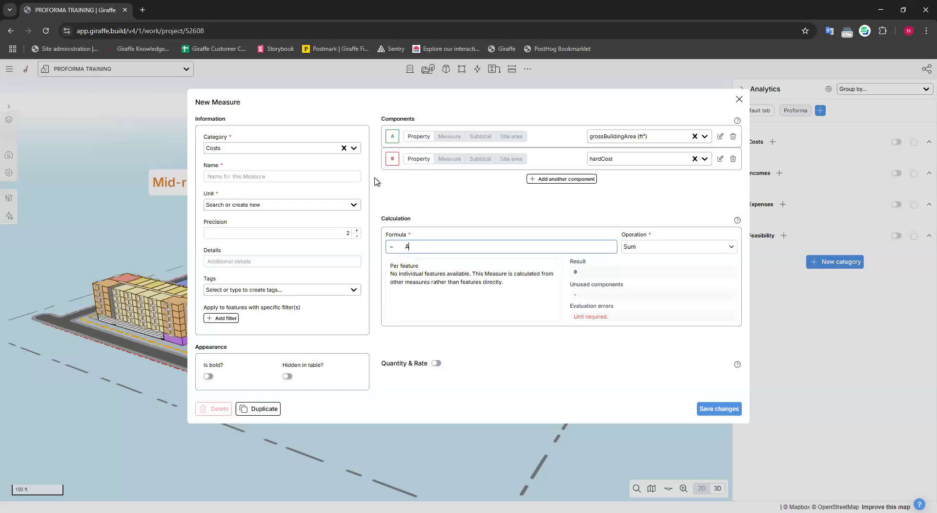
pyautogui.write('A*B')
pyautogui.click(690, 236)
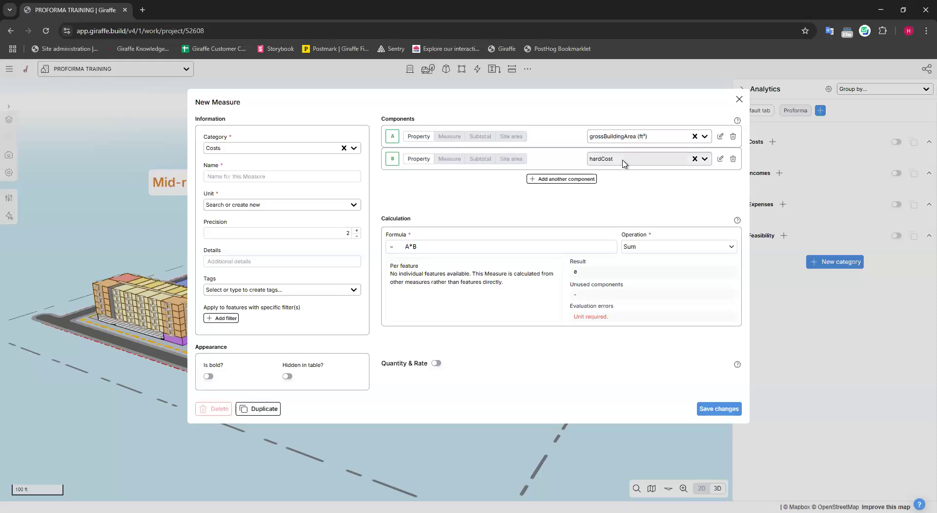
pyautogui.click(728, 410)
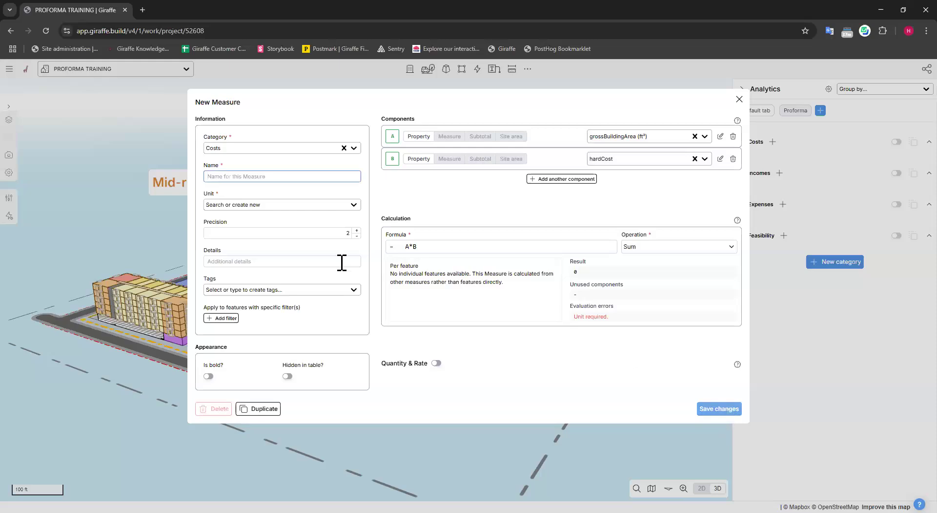
# Set the measure's unit to Currency ($) and name it Hard Cost
pyautogui.click(255, 204)
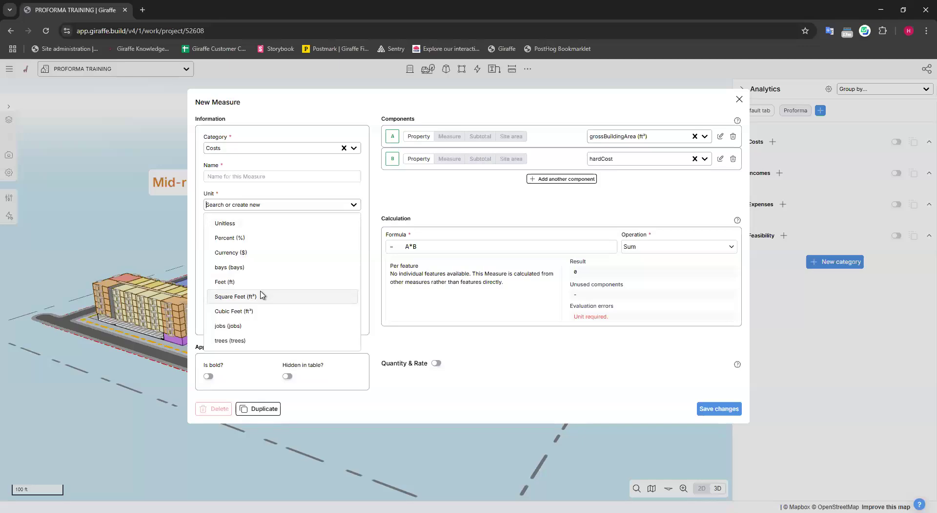
pyautogui.click(243, 252)
pyautogui.click(235, 176)
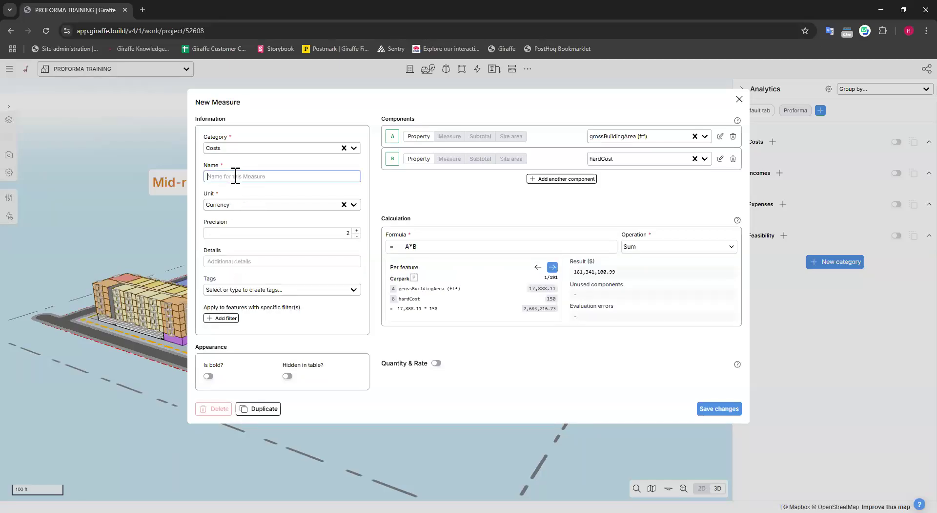
pyautogui.write('Hard')
pyautogui.click(475, 246)
pyautogui.moveTo(616, 273); pyautogui.dragTo(572, 273)
pyautogui.click(630, 348)
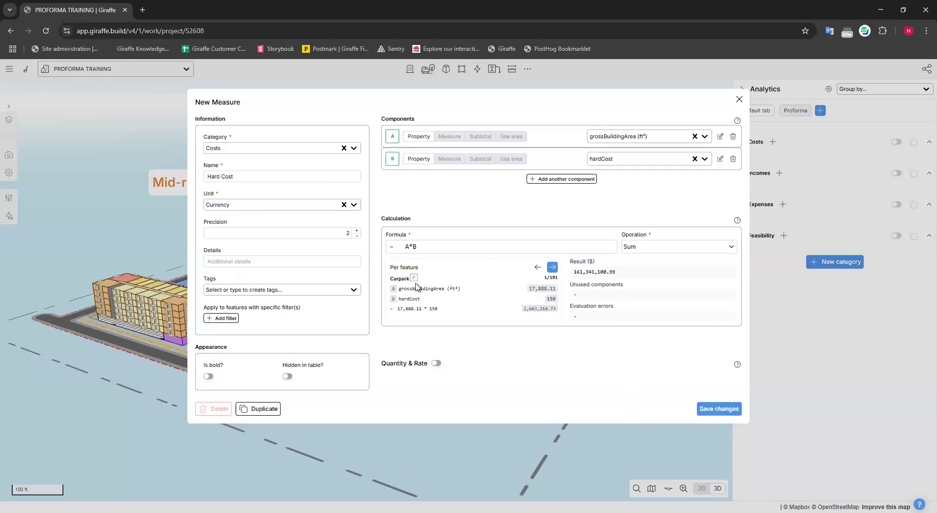
# Step forward and back through the individual features to examine how the A*B formula is calculated for each one
pyautogui.click(553, 268)
pyautogui.click(553, 268)
pyautogui.click(553, 268)
pyautogui.click(553, 268)
pyautogui.click(554, 269)
pyautogui.click(553, 269)
pyautogui.click(554, 268)
pyautogui.click(554, 268)
pyautogui.click(554, 269)
pyautogui.click(553, 269)
pyautogui.click(554, 268)
pyautogui.click(554, 269)
pyautogui.click(553, 269)
pyautogui.click(554, 268)
pyautogui.click(554, 269)
pyautogui.click(554, 268)
pyautogui.click(554, 268)
pyautogui.click(554, 268)
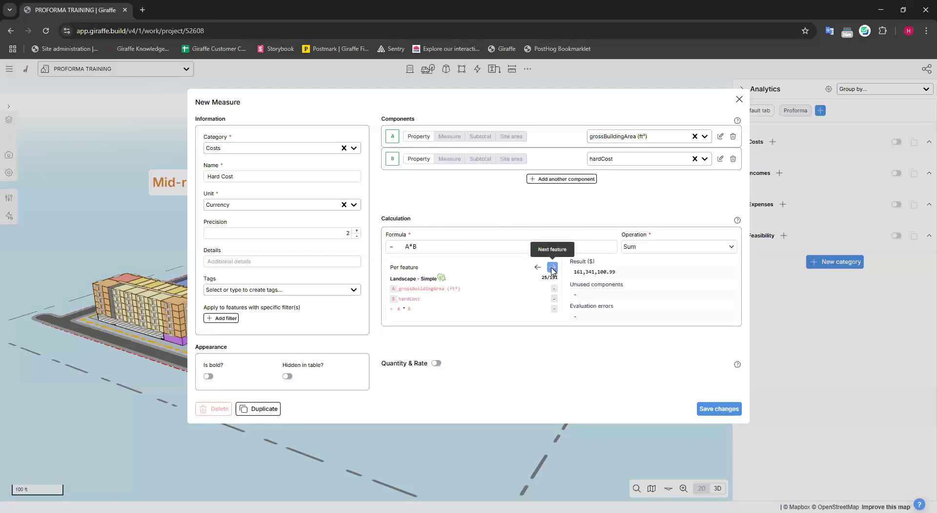
pyautogui.click(553, 268)
pyautogui.click(555, 268)
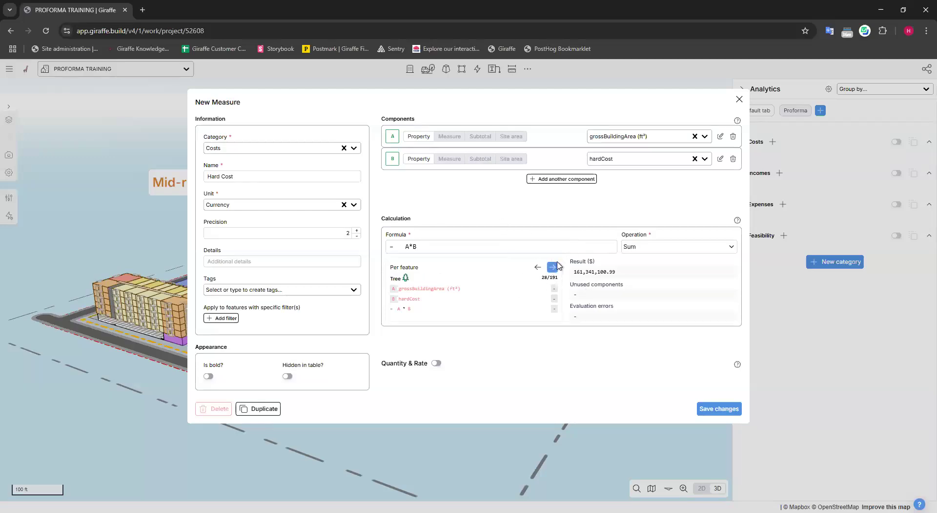
pyautogui.click(537, 268)
pyautogui.click(537, 268)
pyautogui.click(537, 268)
pyautogui.click(538, 268)
pyautogui.click(537, 268)
pyautogui.click(538, 268)
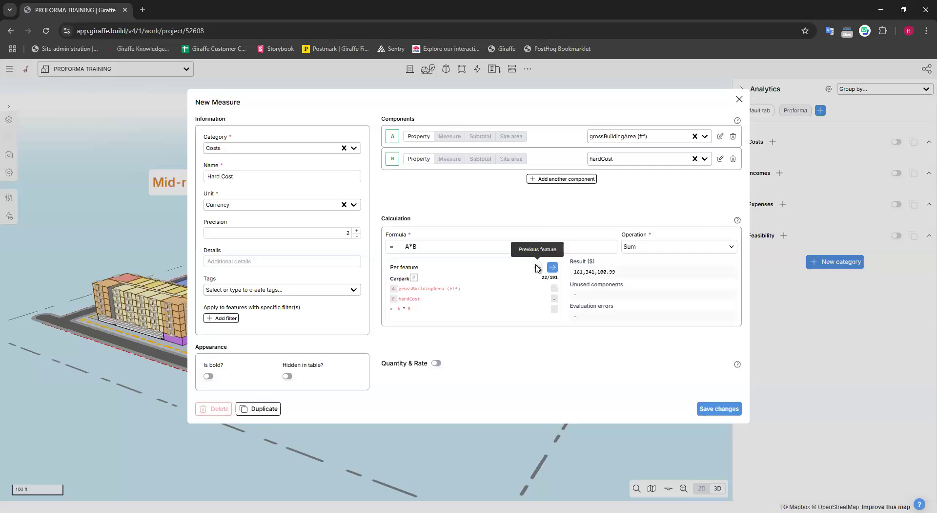
pyautogui.click(538, 268)
pyautogui.click(537, 268)
pyautogui.click(537, 268)
pyautogui.click(537, 268)
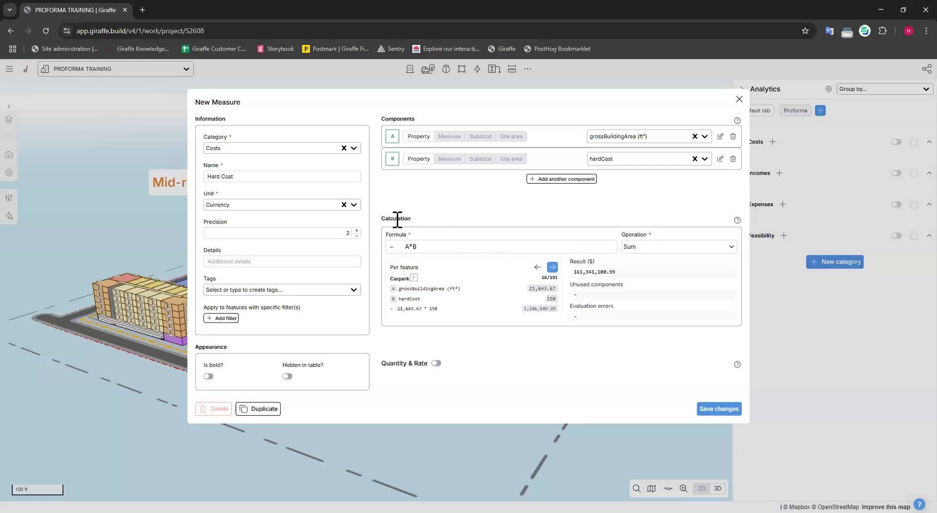
pyautogui.click(405, 247)
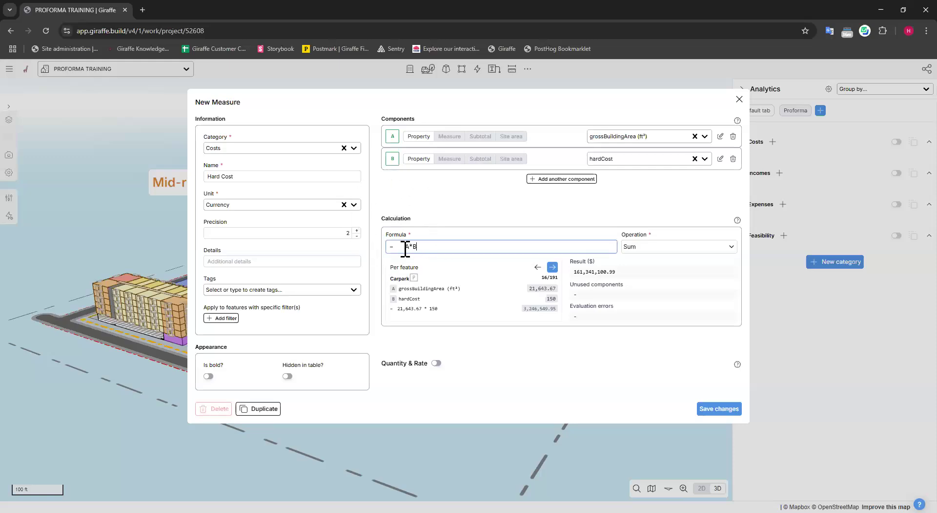
pyautogui.click(397, 281)
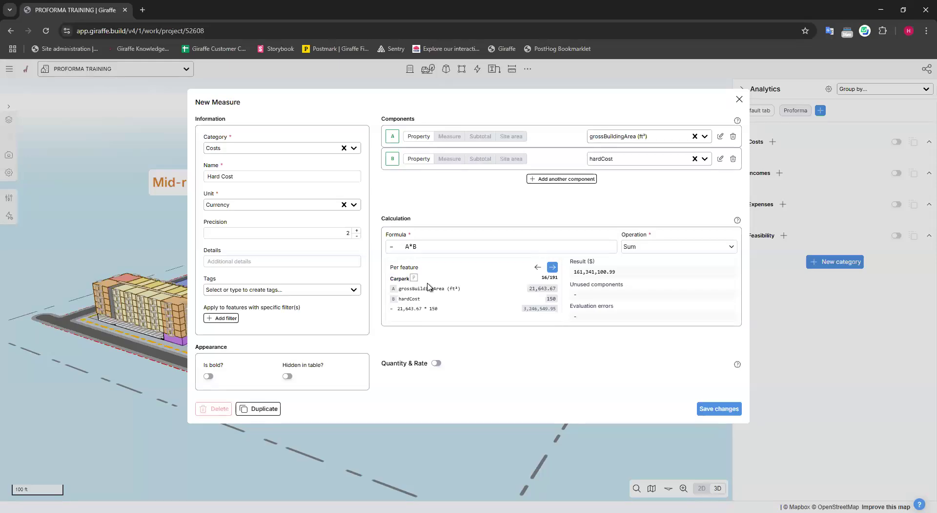
# Review the available calculation operations, keep Sum, and save the Hard Cost measure
pyautogui.click(645, 244)
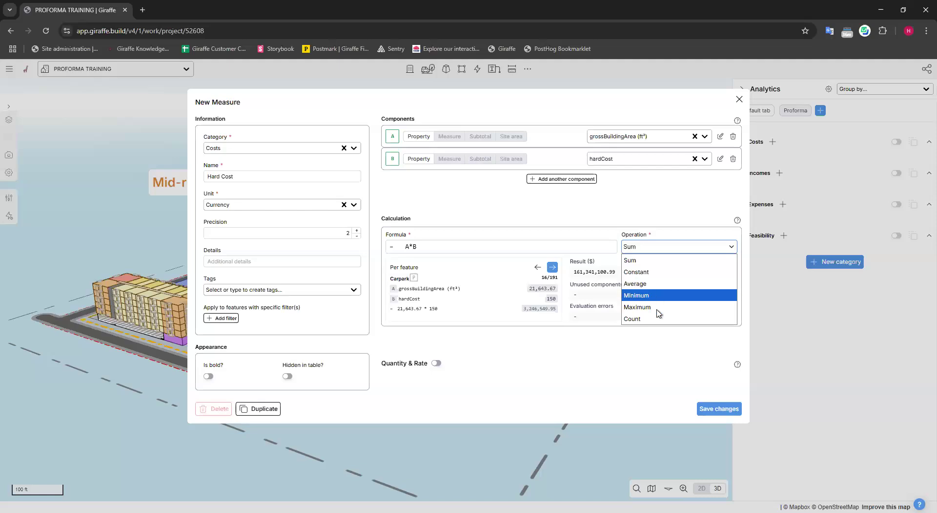
pyautogui.click(639, 255)
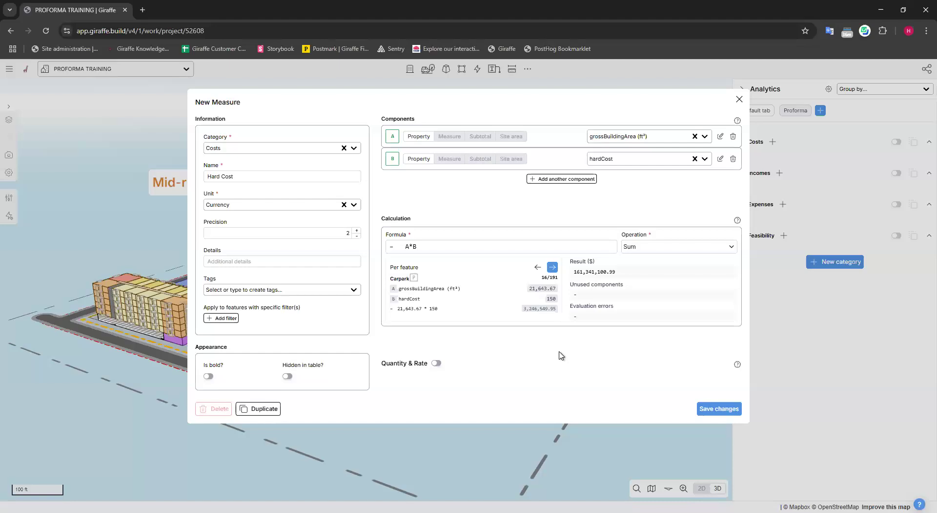
pyautogui.click(720, 409)
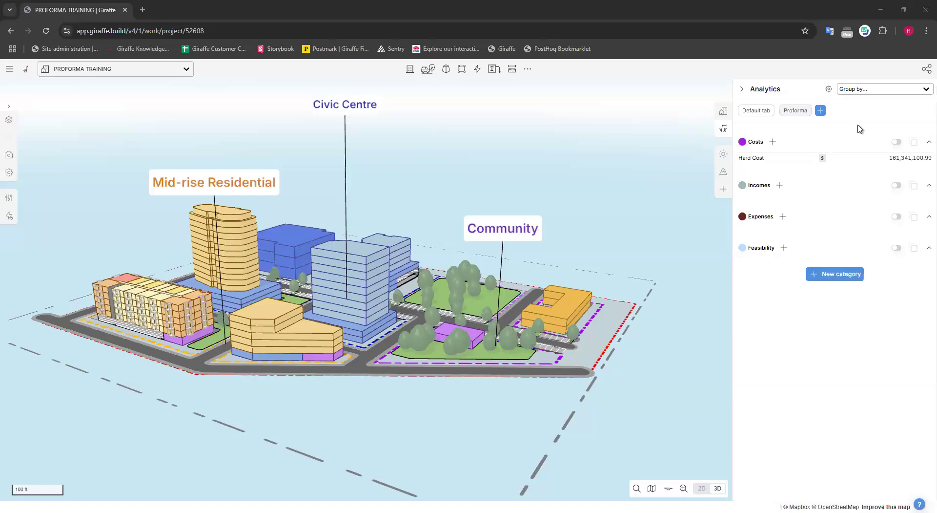
# Duplicate the Hard Cost measure and name the copy Soft Cost
pyautogui.click(751, 158)
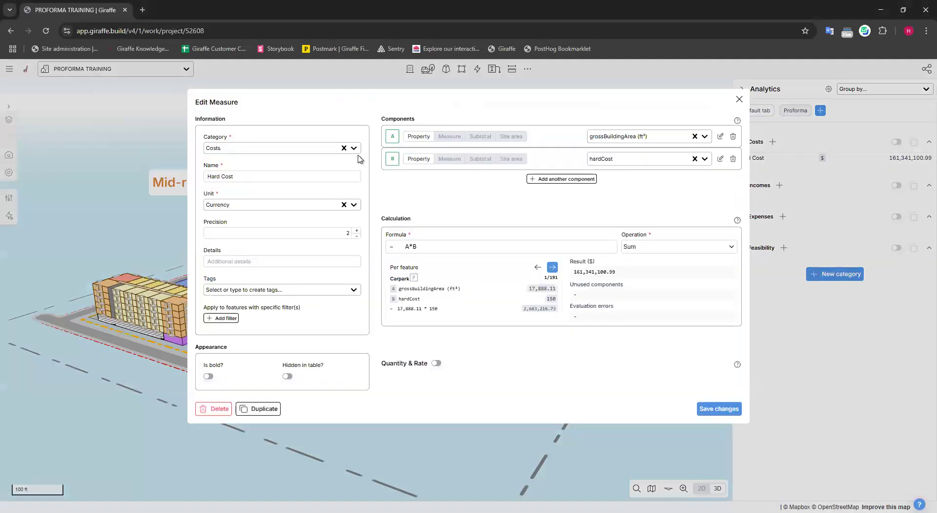
pyautogui.click(641, 162)
pyautogui.click(567, 118)
pyautogui.click(613, 161)
pyautogui.click(581, 108)
pyautogui.click(263, 413)
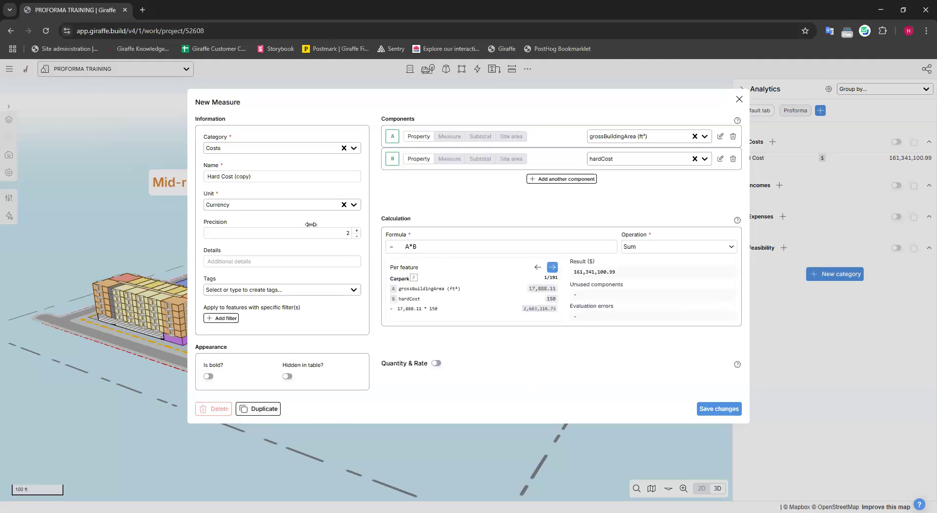
pyautogui.click(271, 176)
pyautogui.tripleClick(213, 173)
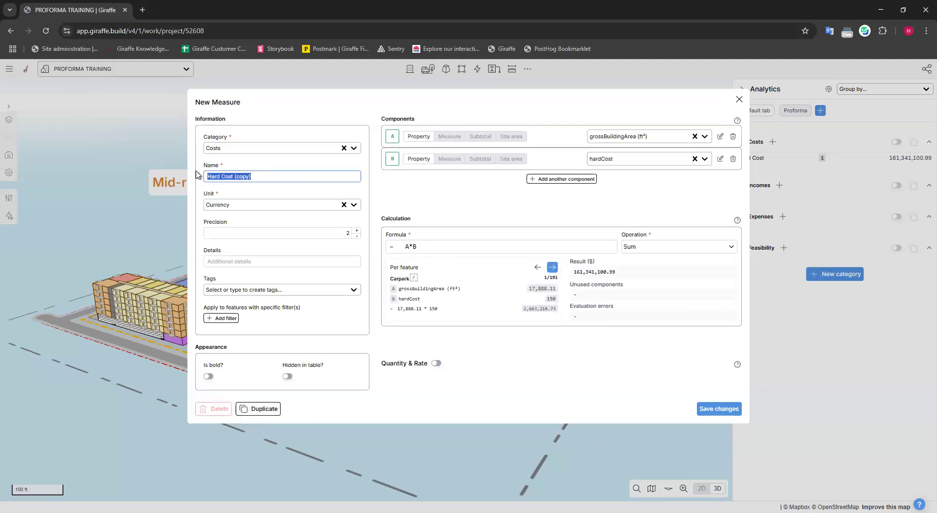
pyautogui.write('Soft Cost')
# Assign the softCost property to component B of the Soft Cost measure and save it
pyautogui.click(652, 161)
pyautogui.write('soft')
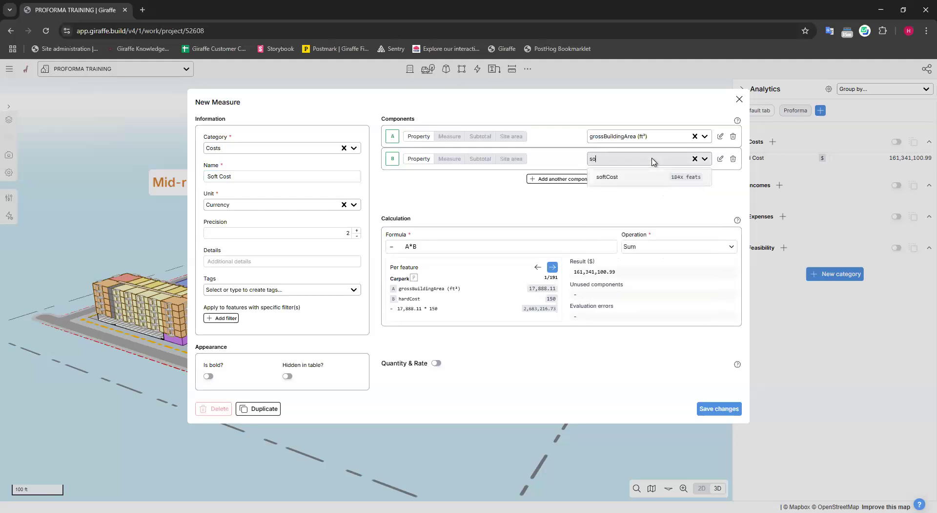
pyautogui.press('Return')
pyautogui.click(735, 410)
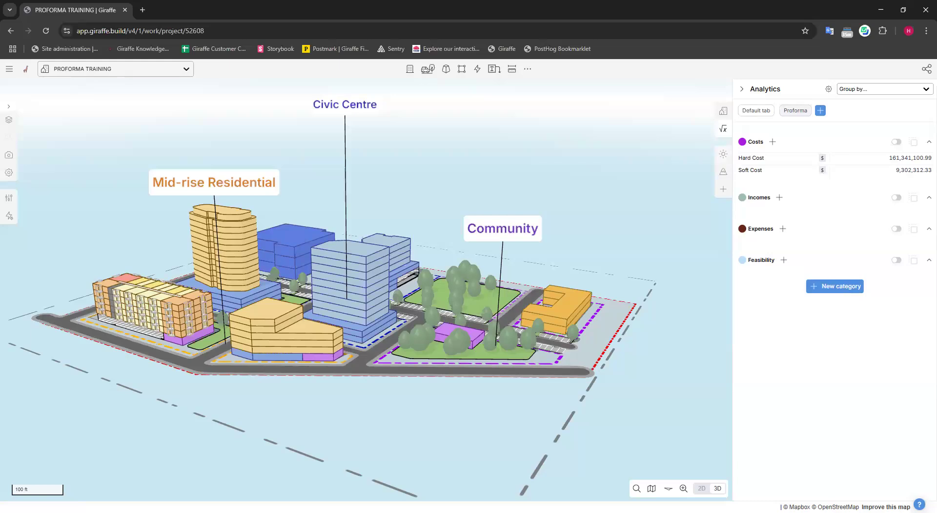
# Start a new measure in the Costs category and use the Hard Cost measure as component A
pyautogui.click(773, 143)
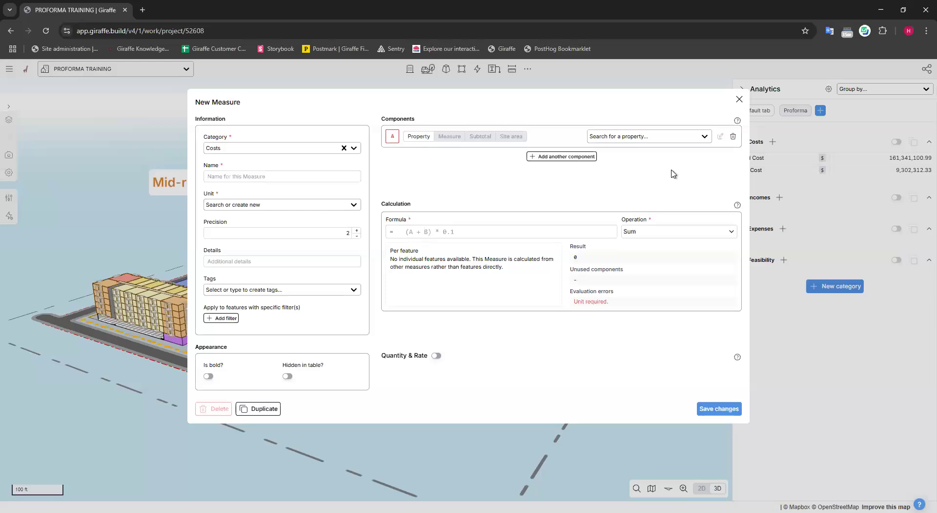
pyautogui.click(452, 139)
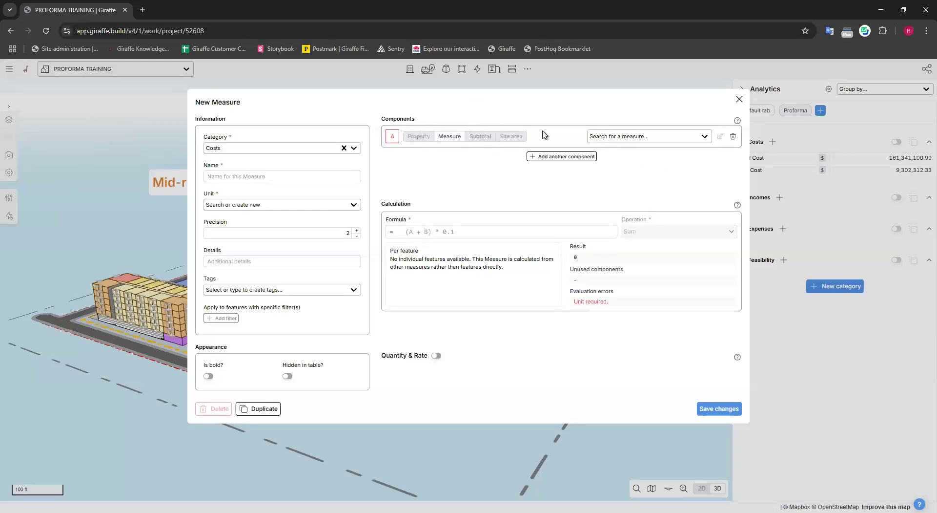
pyautogui.click(646, 141)
pyautogui.write('har')
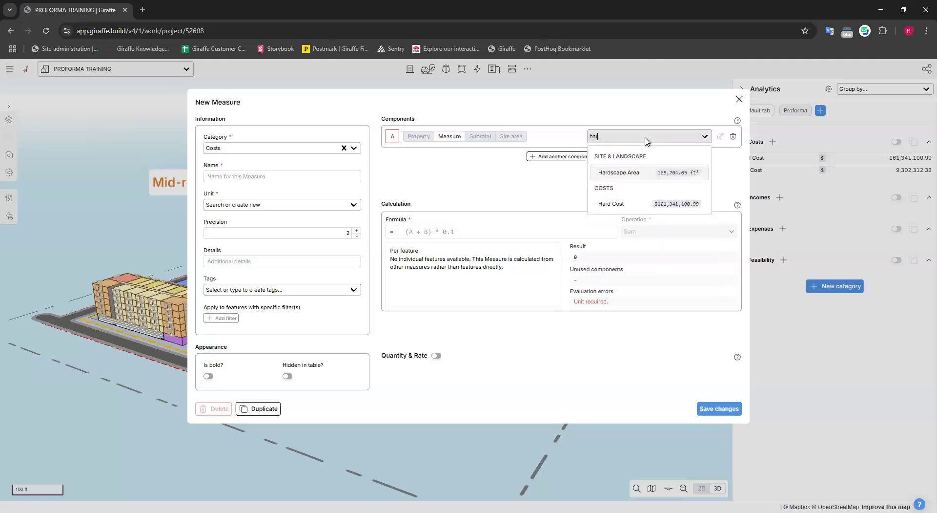
pyautogui.click(453, 139)
pyautogui.click(450, 137)
pyautogui.click(450, 139)
pyautogui.click(428, 140)
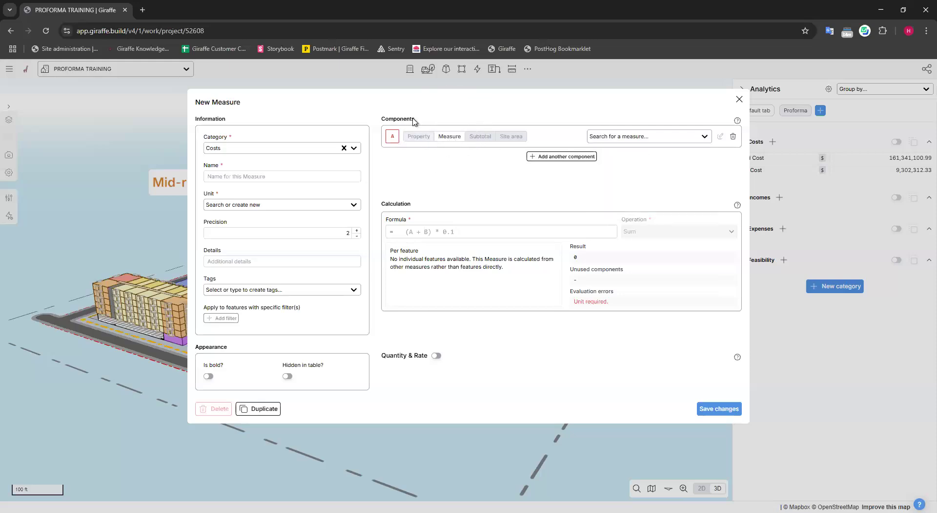
pyautogui.click(453, 138)
pyautogui.click(659, 137)
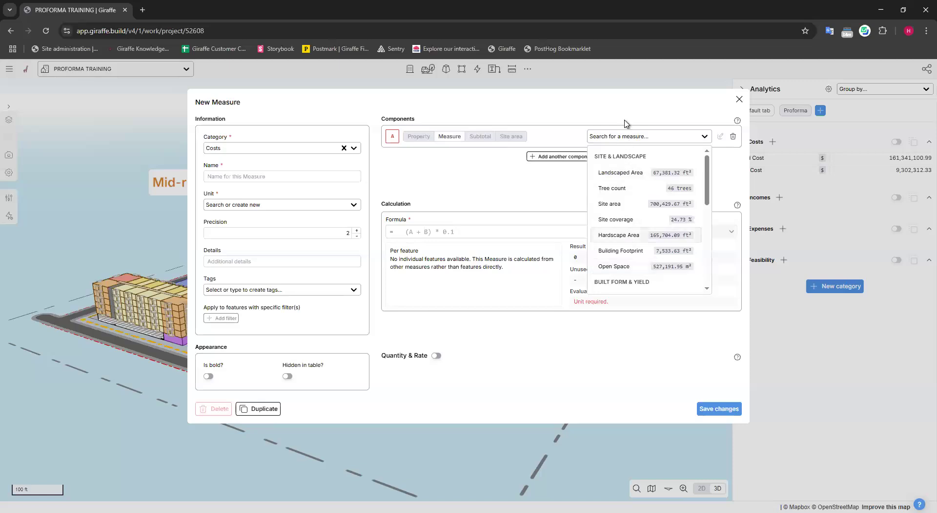
pyautogui.write('hard')
pyautogui.click(615, 205)
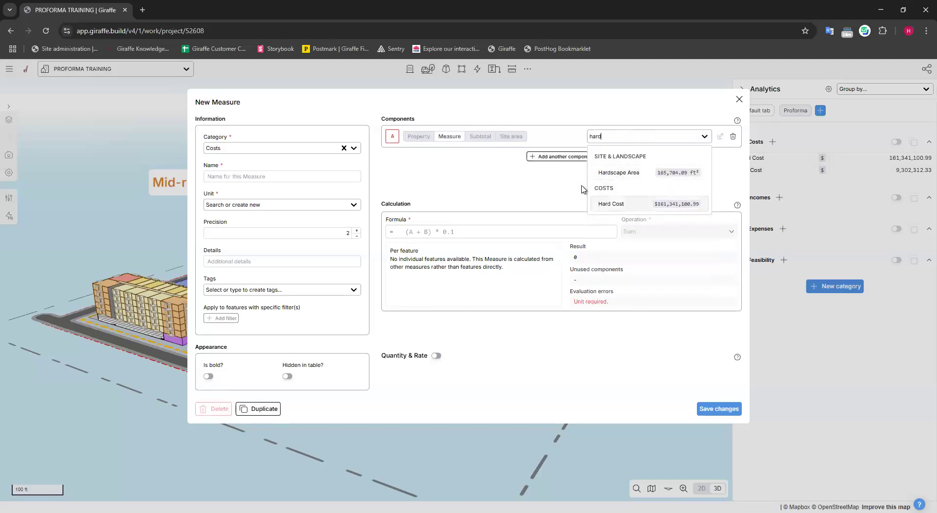
# Add a second component to the new Costs measure and assign the Soft Cost measure to it
pyautogui.click(574, 157)
pyautogui.click(637, 159)
pyautogui.write('sof')
pyautogui.click(640, 196)
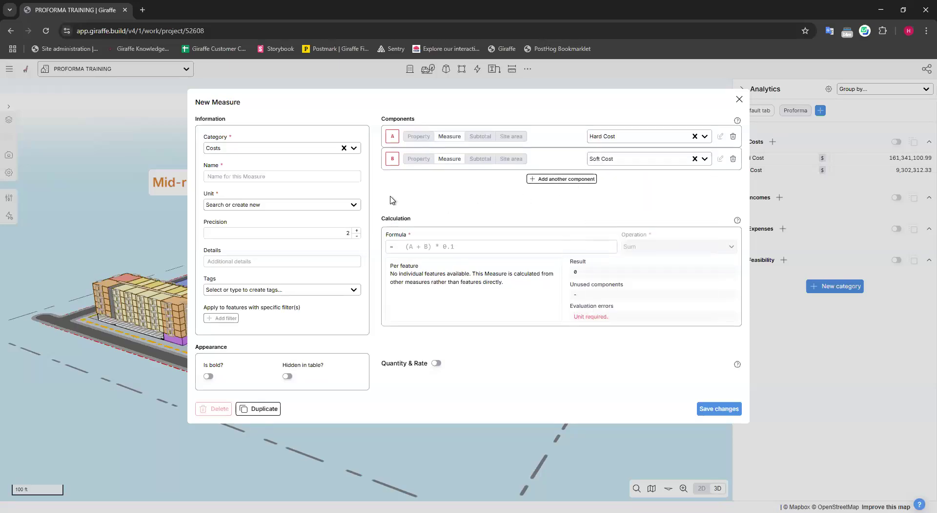
# Name the new Costs measure Contingency and set its unit to Currency
pyautogui.click(262, 176)
pyautogui.write('Contingency')
pyautogui.click(270, 205)
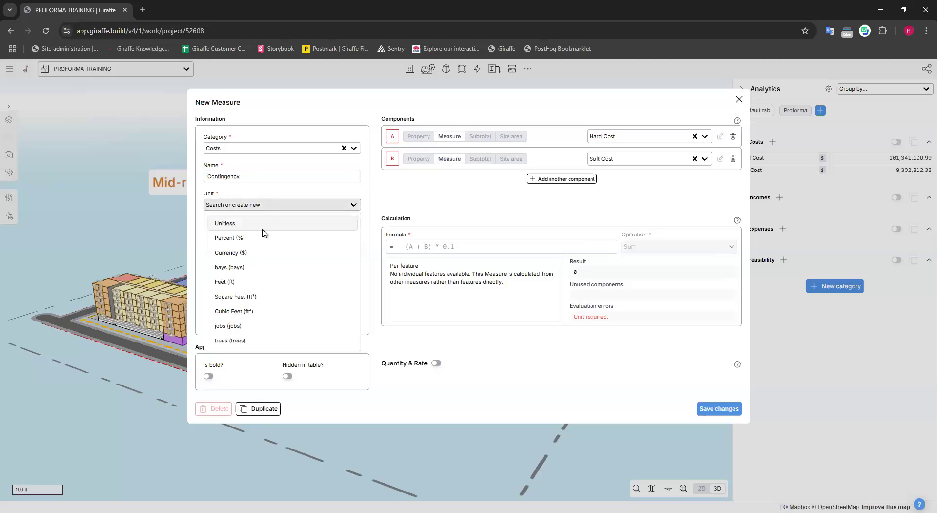
pyautogui.press('Return')
# Set the Contingency formula to (A+B)*.1 and save the measure
pyautogui.click(450, 246)
pyautogui.write('A+B')
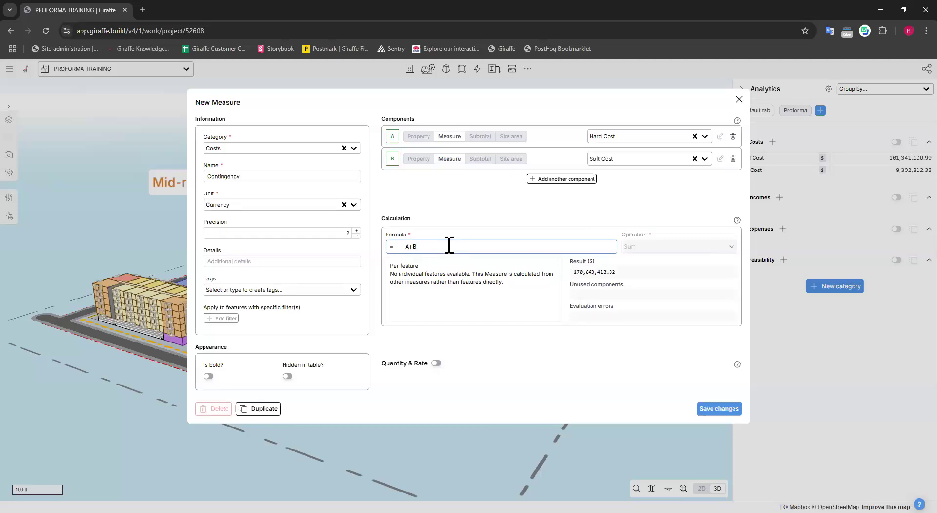
pyautogui.write(')')
pyautogui.click(404, 247)
pyautogui.write('(A+B)*.1')
pyautogui.click(496, 295)
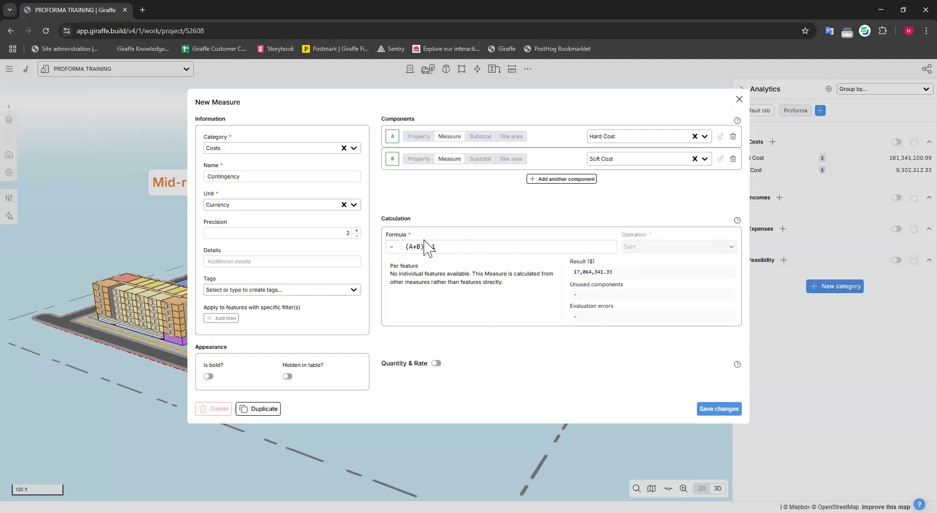
pyautogui.click(722, 409)
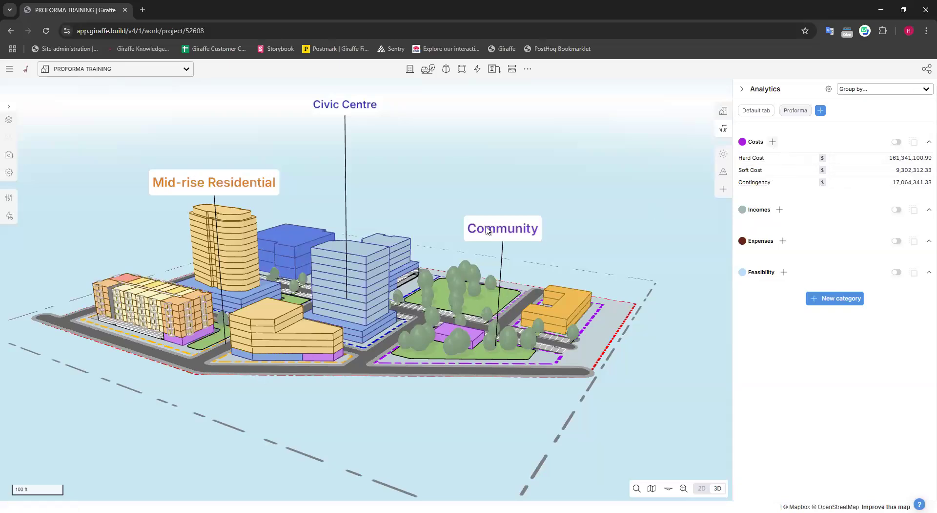
# Create another measure in the Costs category named Land Purchase Price with Currency as its unit
pyautogui.click(772, 142)
pyautogui.click(256, 177)
pyautogui.write('Land Purch')
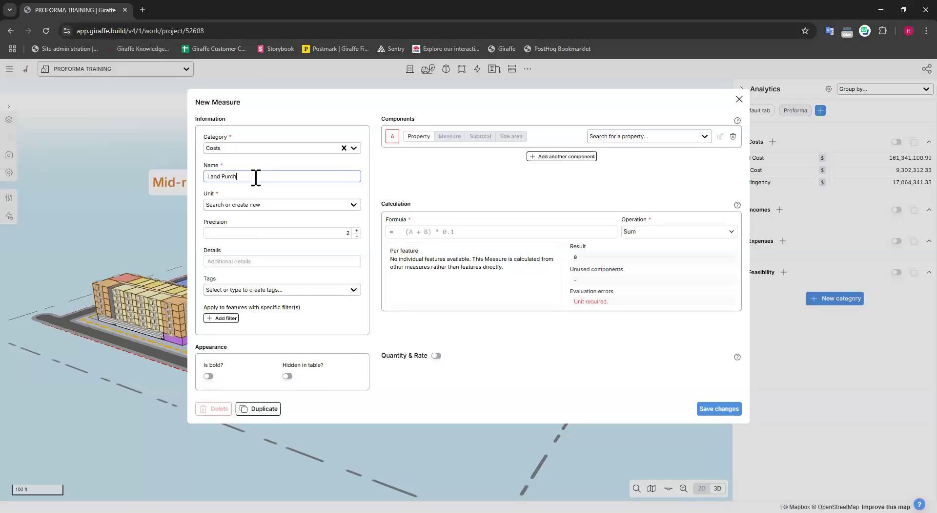
pyautogui.write('ase Price')
pyautogui.click(250, 209)
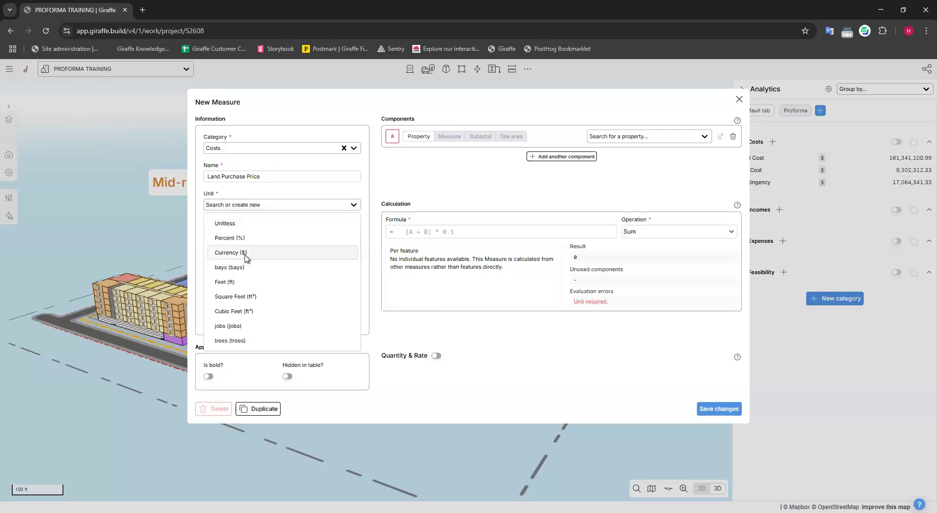
pyautogui.click(271, 256)
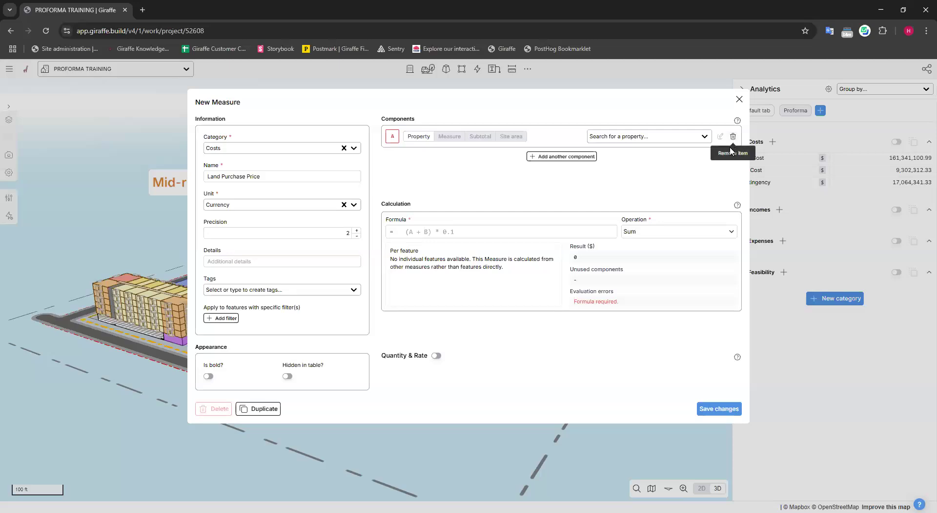
# Remove the component from Land Purchase Price, enter the constant 1000000 as its formula, and save the measure
pyautogui.click(401, 120)
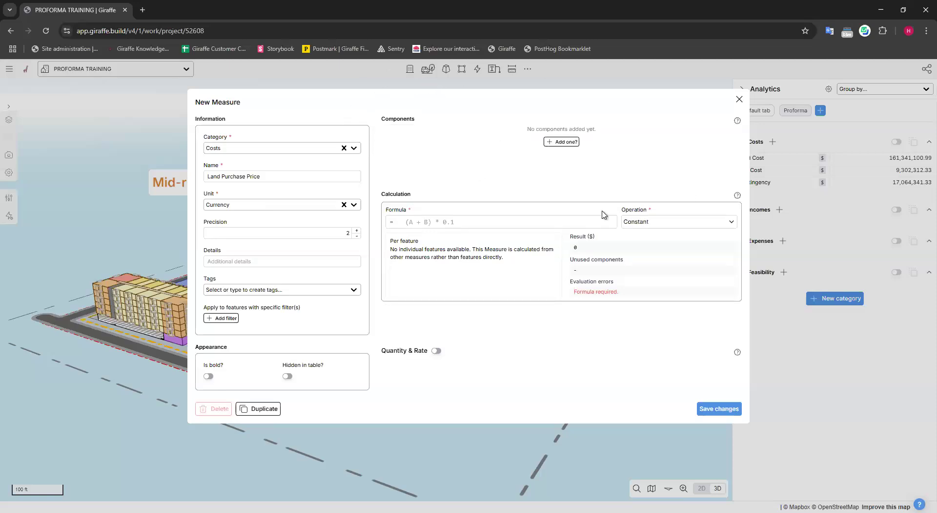
pyautogui.click(433, 222)
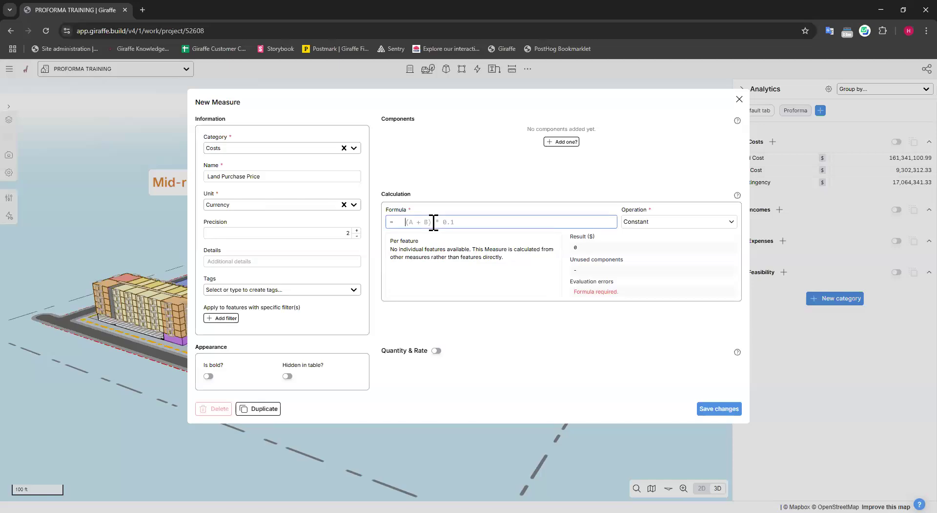
pyautogui.write('1000000')
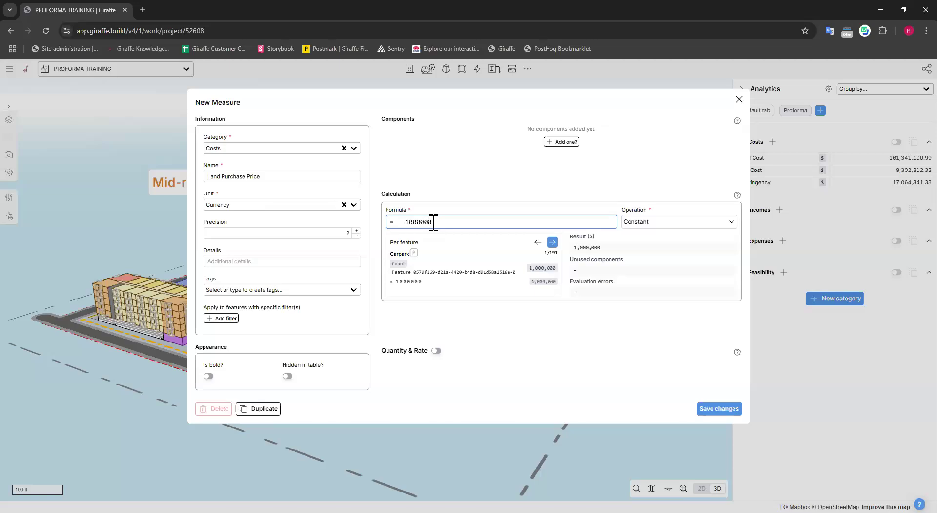
pyautogui.click(473, 193)
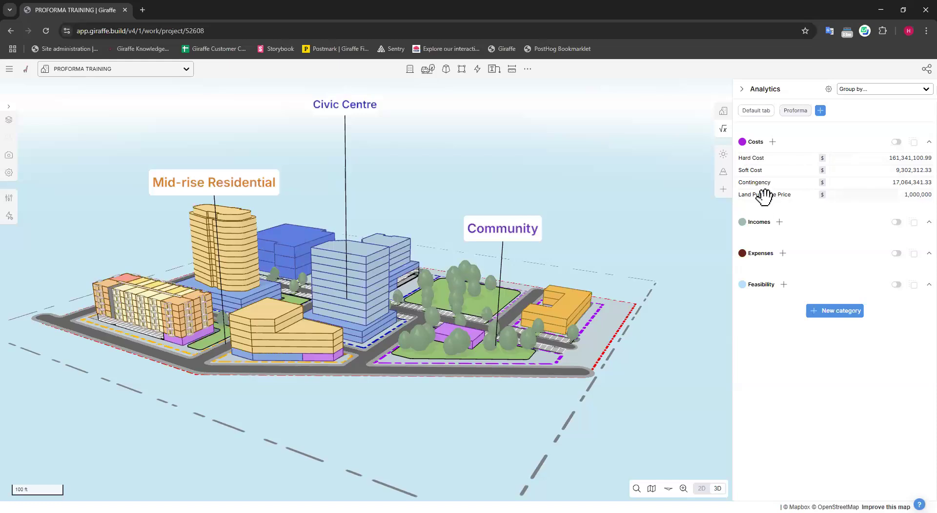
# Open the Costs category settings and change the category color to green #60e01b
pyautogui.click(756, 142)
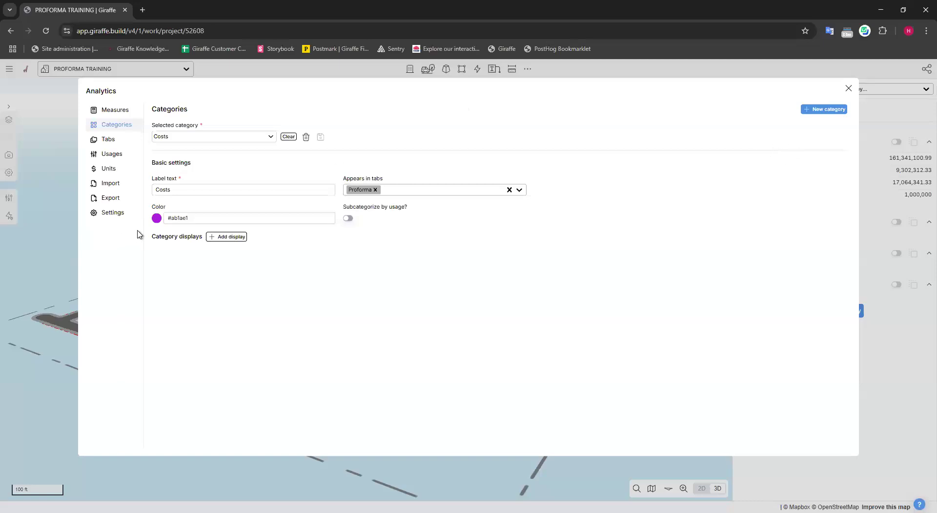
pyautogui.click(157, 218)
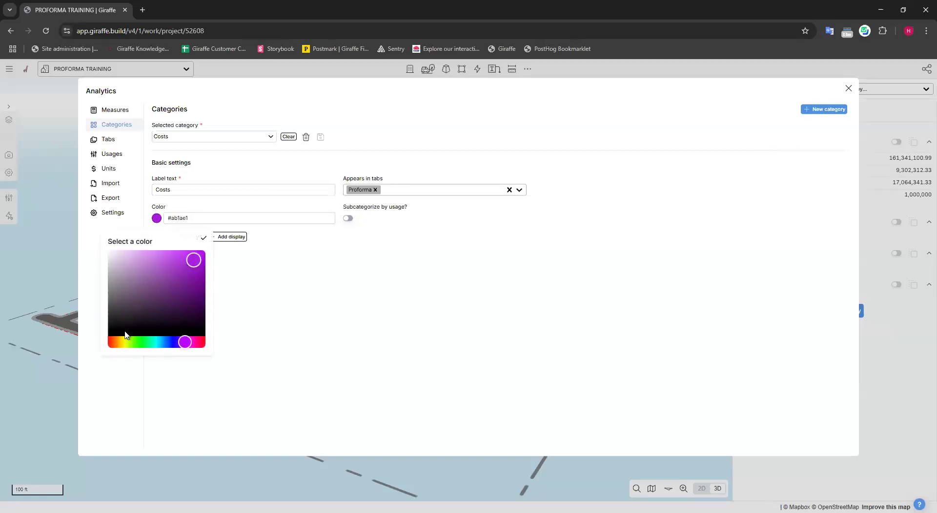
pyautogui.click(136, 344)
pyautogui.click(204, 239)
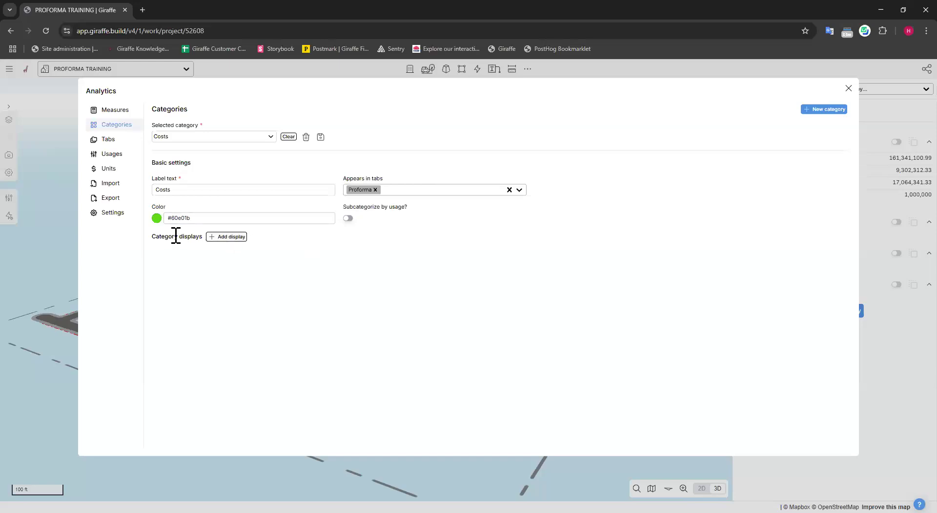
# Add a category display to Costs and make it a pie chart, leaving the title blank
pyautogui.click(239, 241)
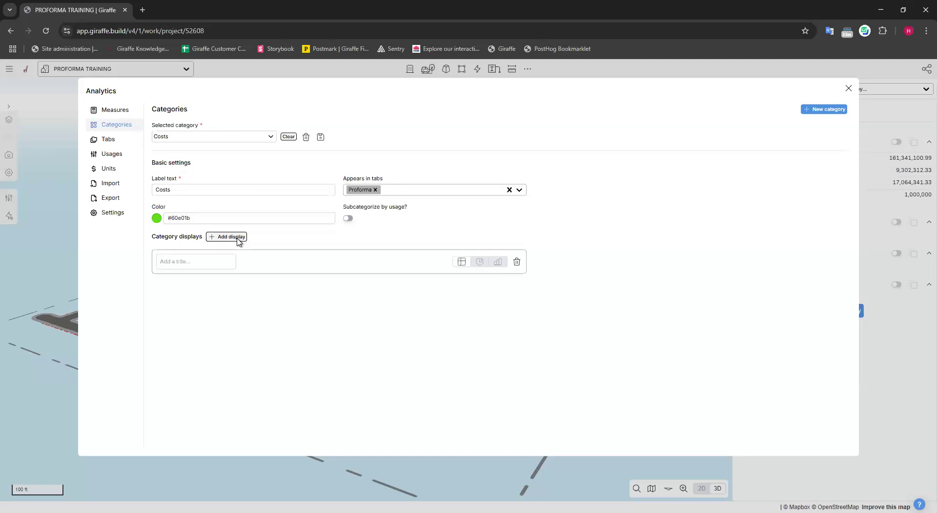
pyautogui.click(174, 260)
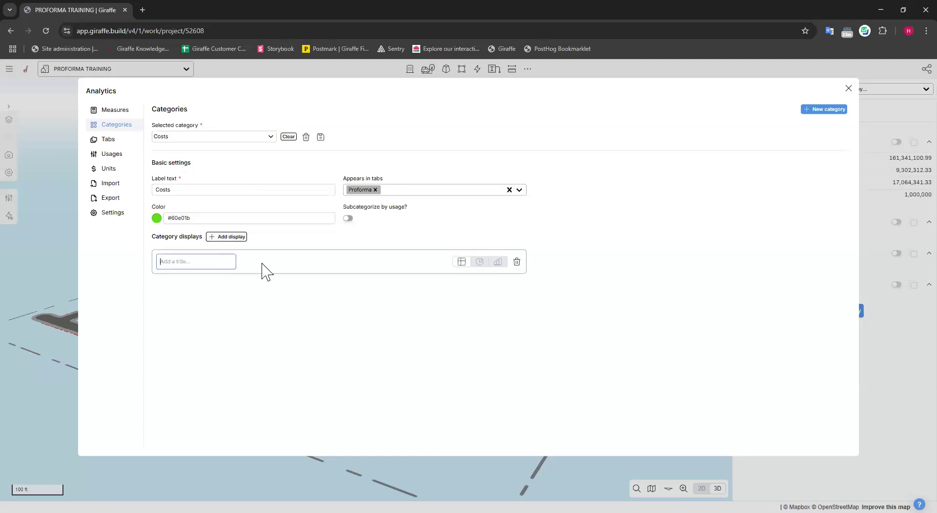
pyautogui.click(479, 263)
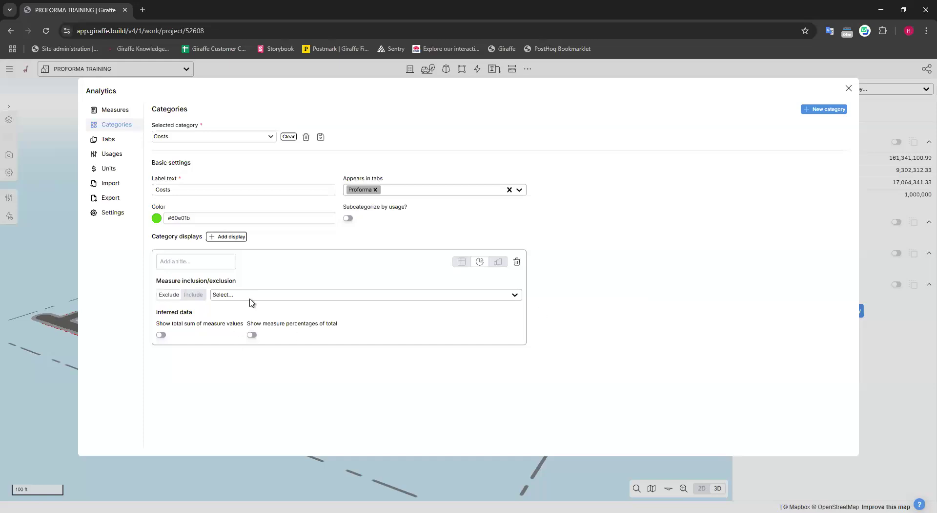
# Check which measures the Costs chart can include, and return its measure filter to Exclude
pyautogui.click(193, 295)
pyautogui.click(258, 295)
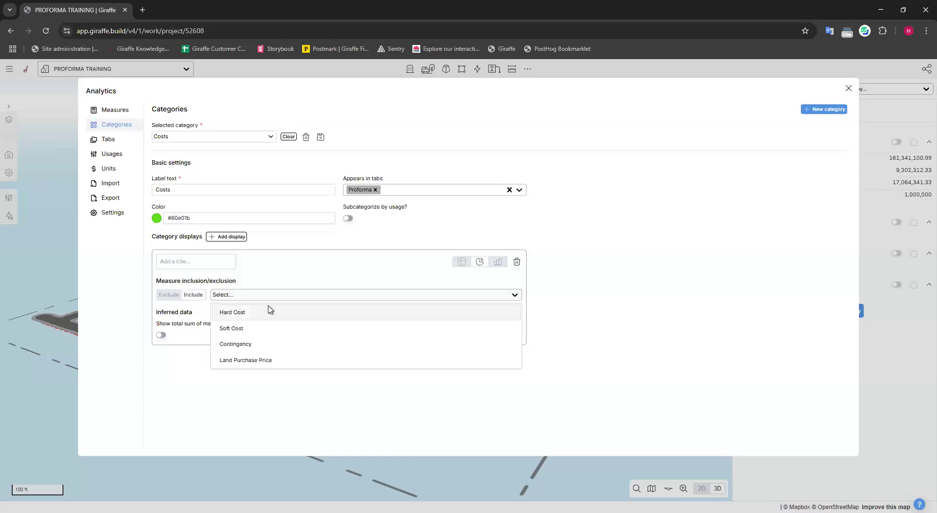
pyautogui.click(279, 276)
pyautogui.click(169, 295)
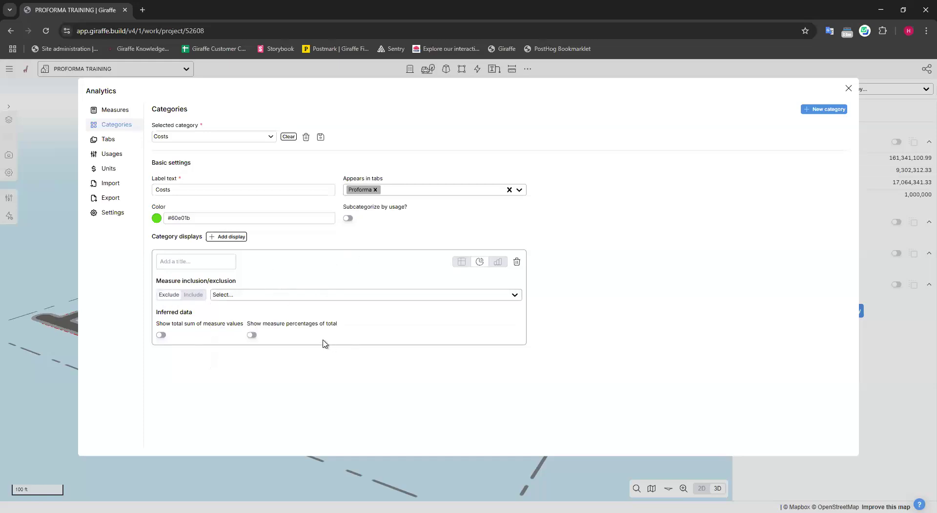
# Turn on the total sum of measure values and the measure percentages for the Costs chart, and save the category
pyautogui.click(164, 335)
pyautogui.click(314, 326)
pyautogui.click(320, 136)
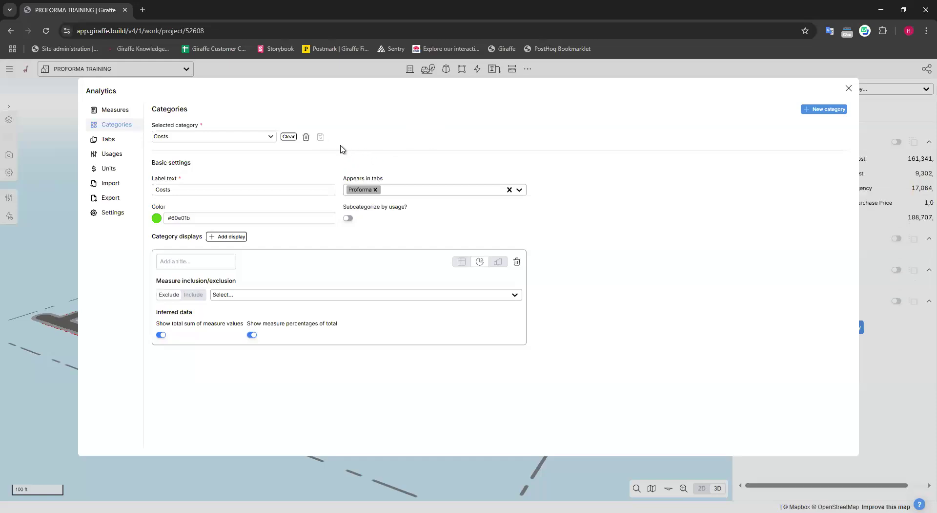
# Close the category settings and examine the percentage share of each measure in the Costs chart
pyautogui.click(849, 89)
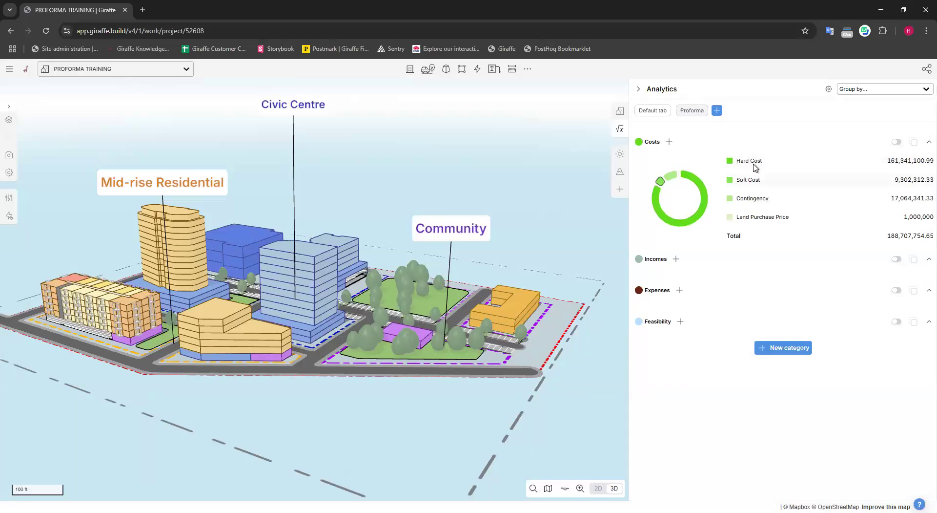
pyautogui.moveTo(901, 167)
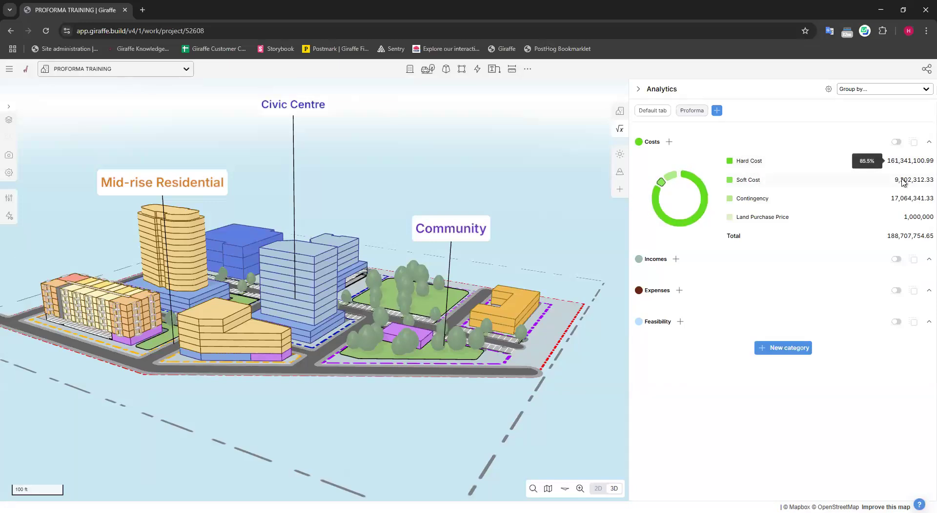
pyautogui.moveTo(908, 202)
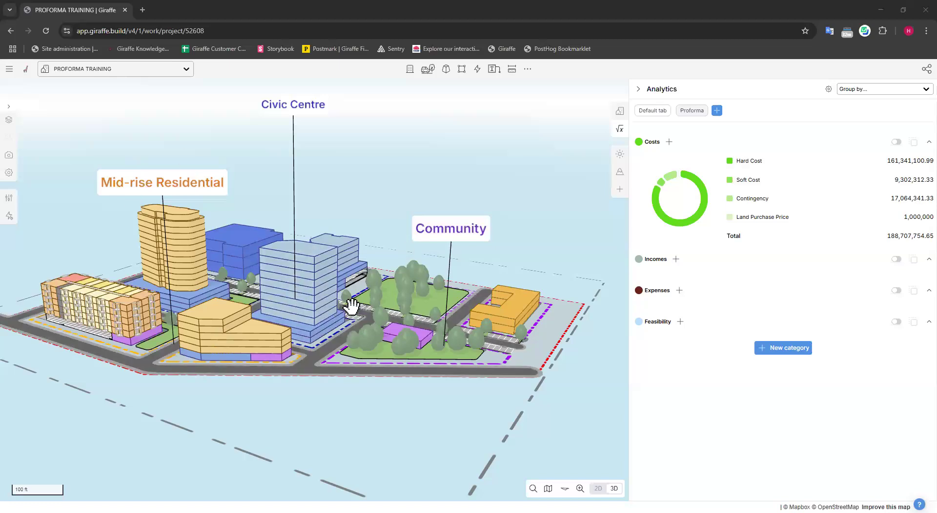
# Start a new measure in the Incomes category, named Apartment Rent, with Currency as its unit
pyautogui.click(676, 259)
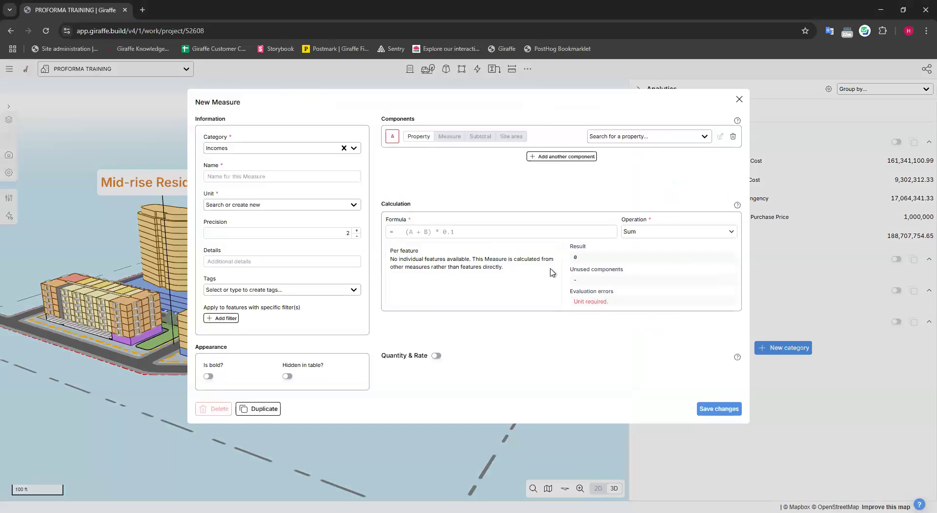
pyautogui.click(221, 176)
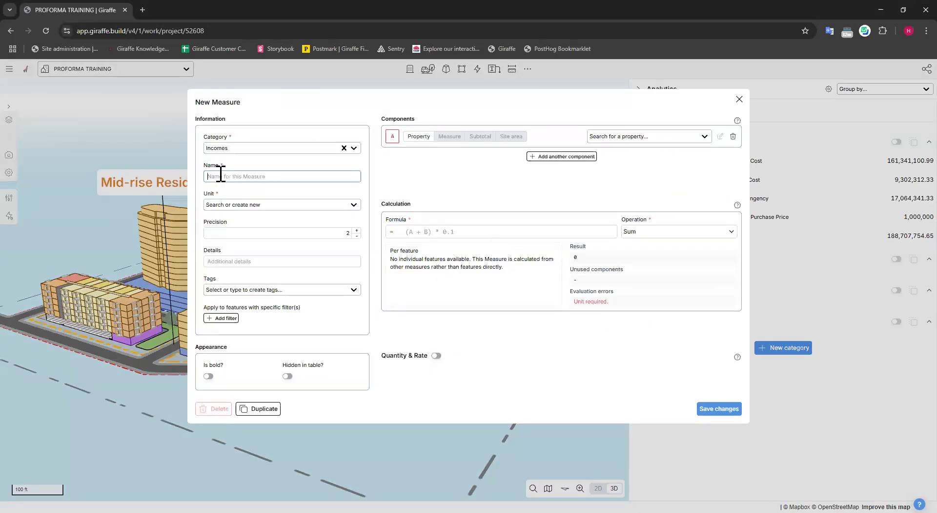
pyautogui.write('Apartment Rent')
pyautogui.click(268, 206)
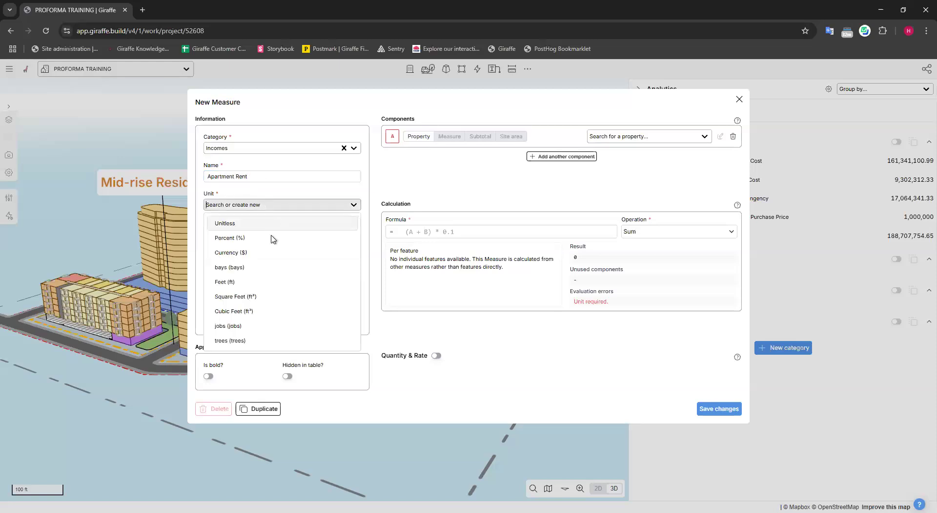
pyautogui.press('Return')
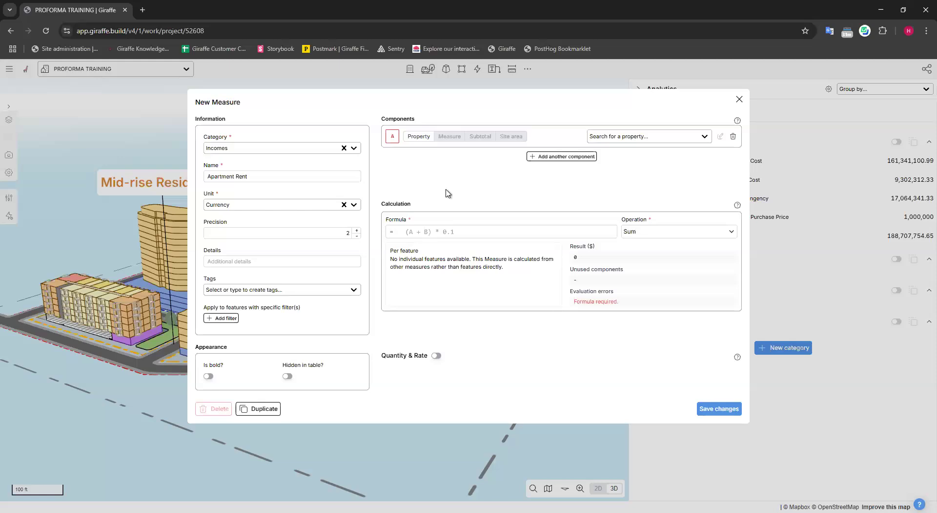
# Calculate Apartment Rent from the dwellingTotalPrice property with the formula A*12
pyautogui.click(641, 139)
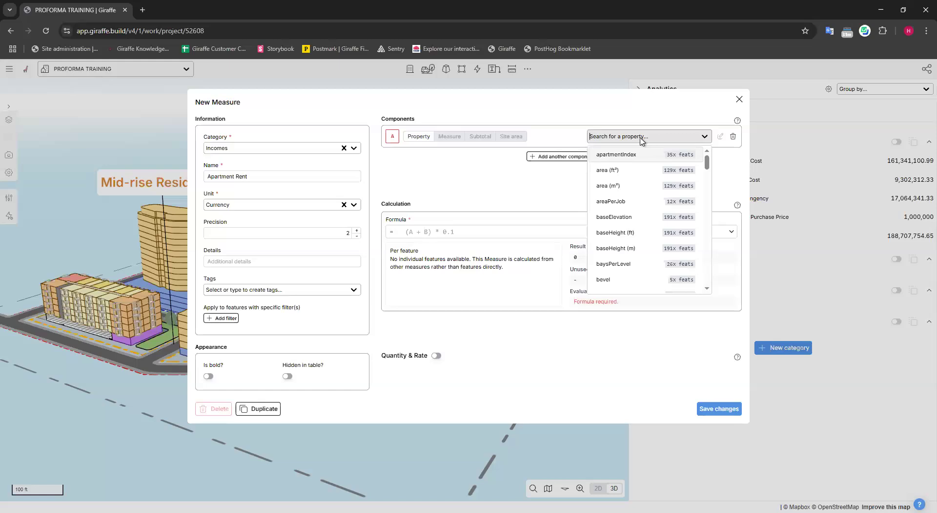
pyautogui.write('dwell')
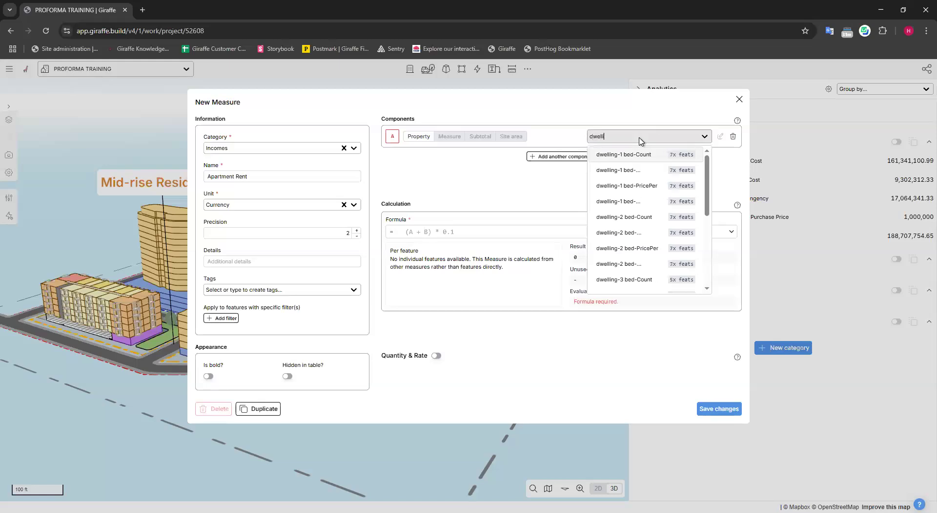
pyautogui.write('ingto')
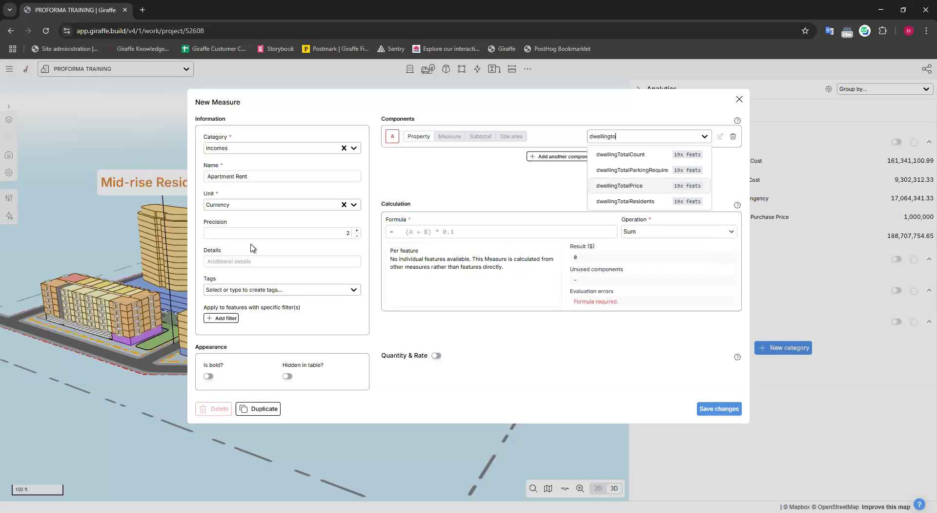
pyautogui.press('Return')
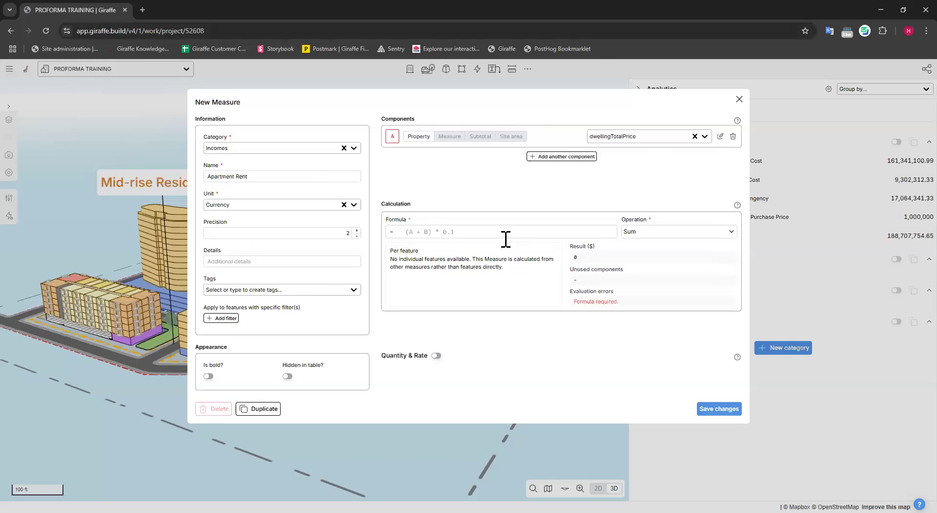
pyautogui.click(470, 232)
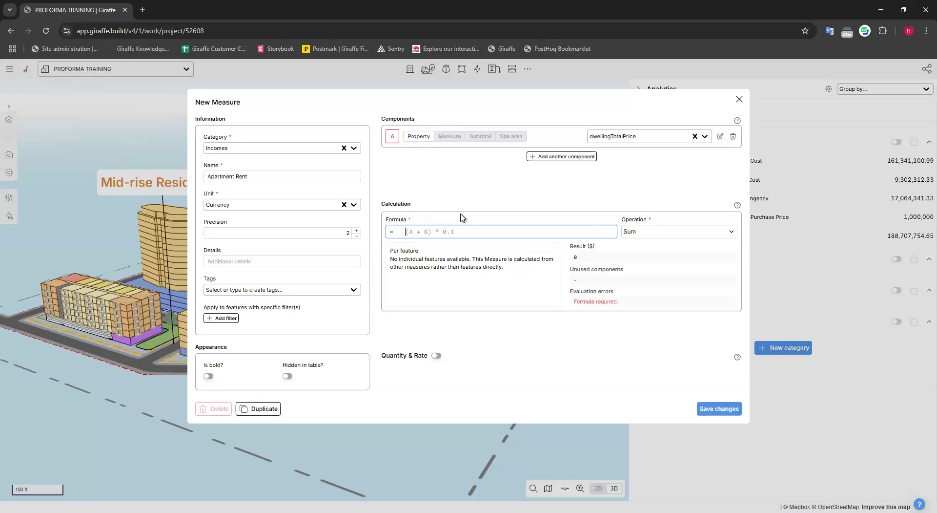
pyautogui.write('A')
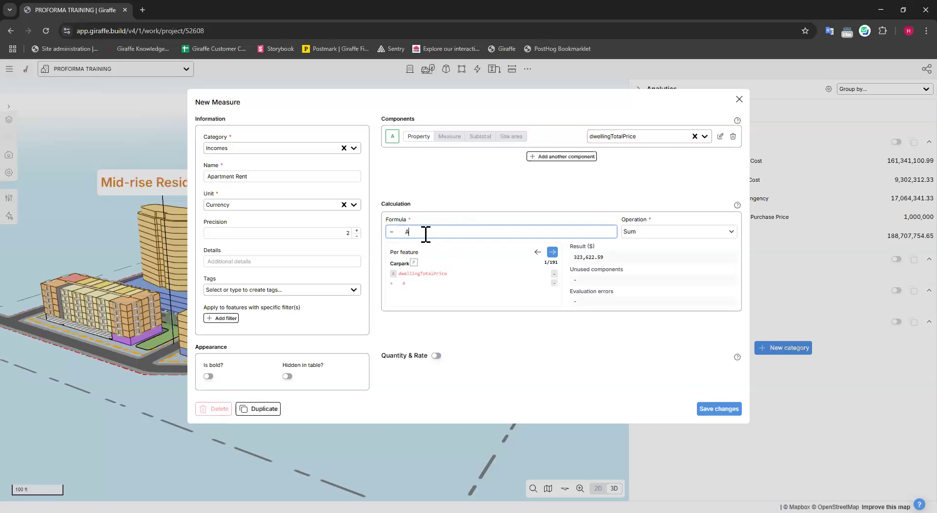
pyautogui.write('*12')
pyautogui.click(457, 177)
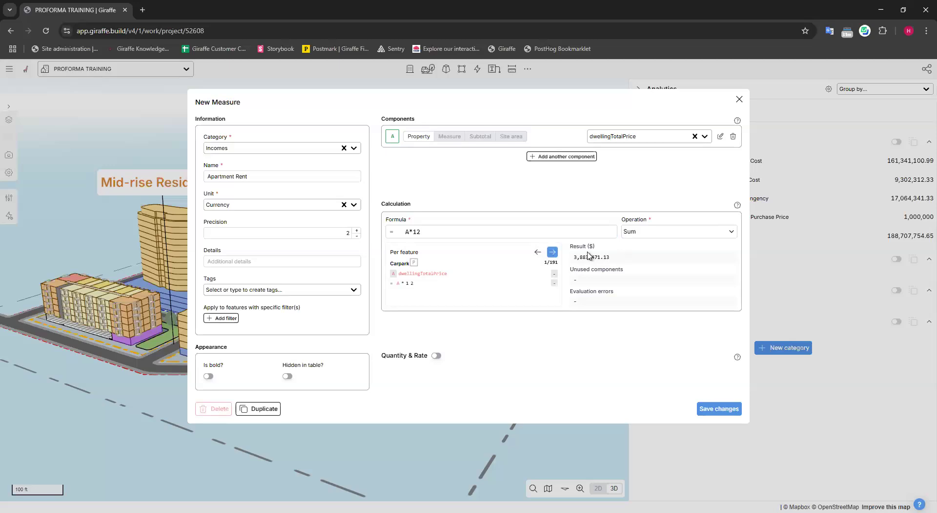
# Go through the per-feature calculations until a Residential feature, and examine how its dwellingTotalPrice feeds the annual rent formula
pyautogui.click(553, 253)
pyautogui.click(554, 253)
pyautogui.click(553, 252)
pyautogui.click(553, 252)
pyautogui.click(553, 253)
pyautogui.click(553, 252)
pyautogui.click(553, 252)
pyautogui.click(553, 253)
pyautogui.click(553, 253)
pyautogui.click(553, 253)
pyautogui.click(553, 252)
pyautogui.click(554, 253)
pyautogui.click(553, 252)
pyautogui.click(553, 252)
pyautogui.click(553, 253)
pyautogui.click(553, 252)
pyautogui.click(553, 252)
pyautogui.click(553, 252)
pyautogui.click(553, 252)
pyautogui.click(553, 253)
pyautogui.click(554, 252)
pyautogui.click(553, 253)
pyautogui.click(553, 252)
pyautogui.click(553, 252)
pyautogui.click(554, 252)
pyautogui.click(553, 254)
pyautogui.click(553, 254)
pyautogui.click(553, 254)
pyautogui.click(553, 253)
pyautogui.click(553, 254)
pyautogui.click(553, 253)
pyautogui.click(552, 253)
pyautogui.click(552, 252)
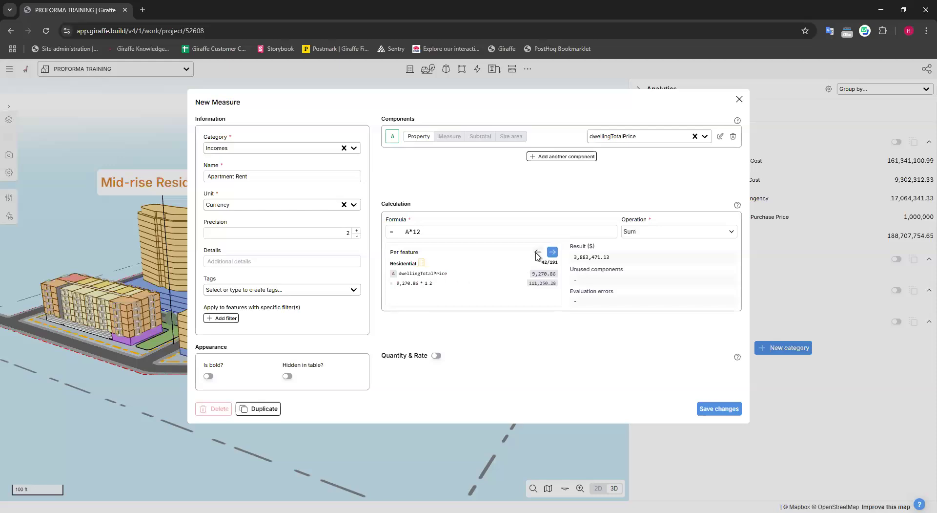
pyautogui.click(538, 253)
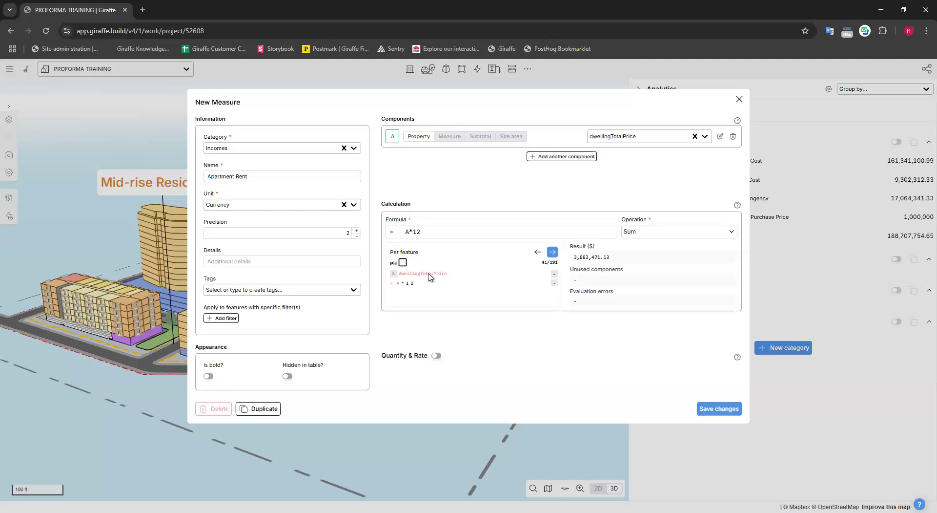
pyautogui.click(552, 251)
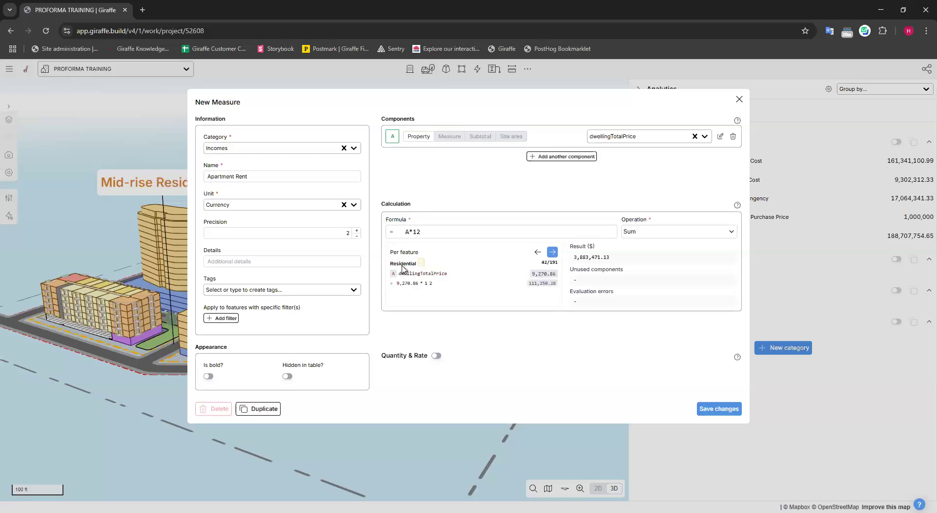
pyautogui.moveTo(557, 275); pyautogui.dragTo(383, 274)
pyautogui.click(536, 277)
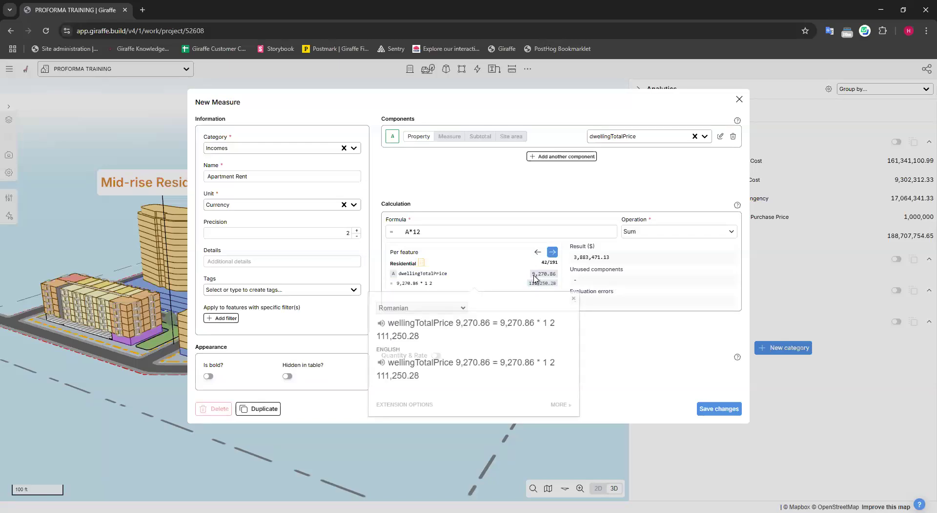
pyautogui.click(659, 289)
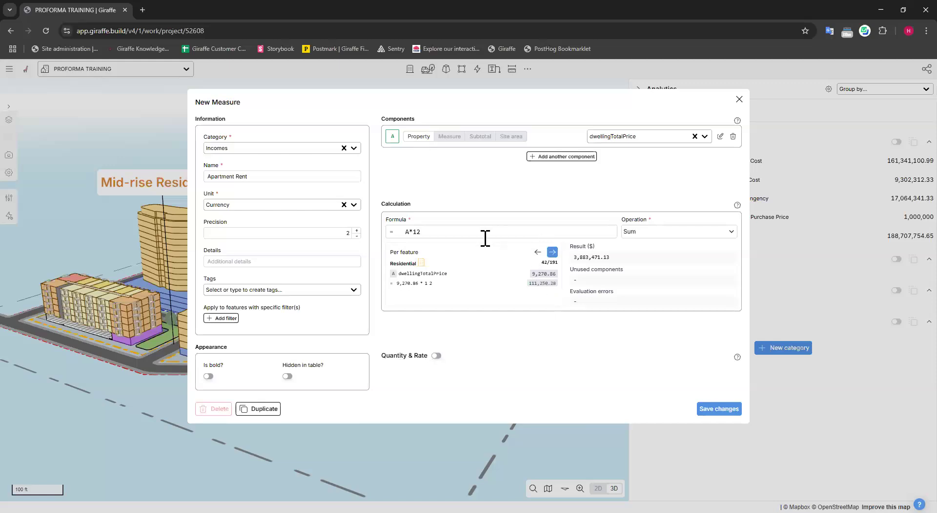
# Save the Apartment Rent measure with its formula
pyautogui.click(437, 230)
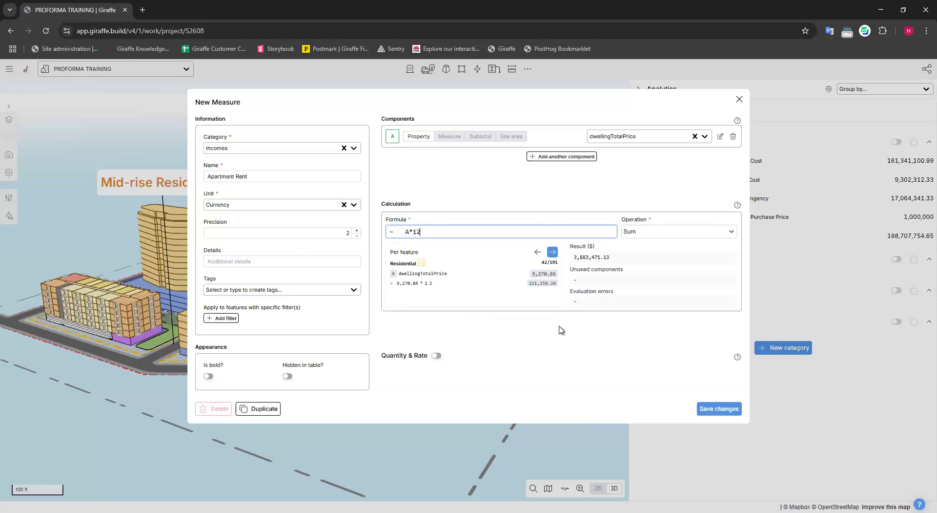
pyautogui.click(726, 410)
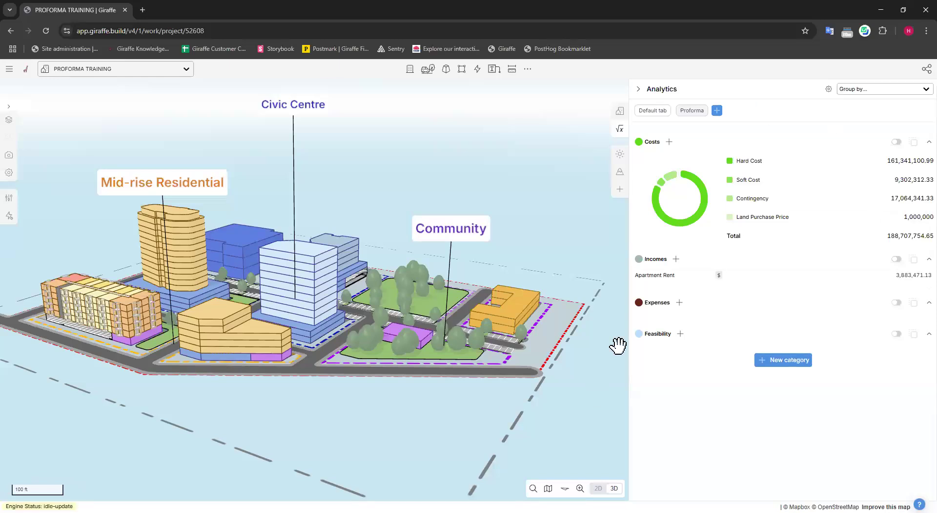
# Start another Incomes measure named Parking Rent, with Currency as its unit
pyautogui.click(676, 260)
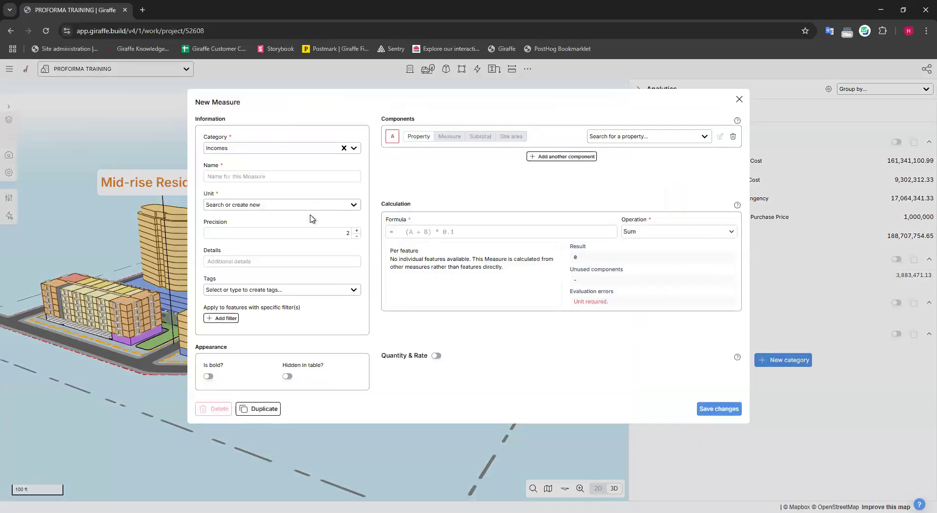
pyautogui.click(233, 177)
pyautogui.write('Pa')
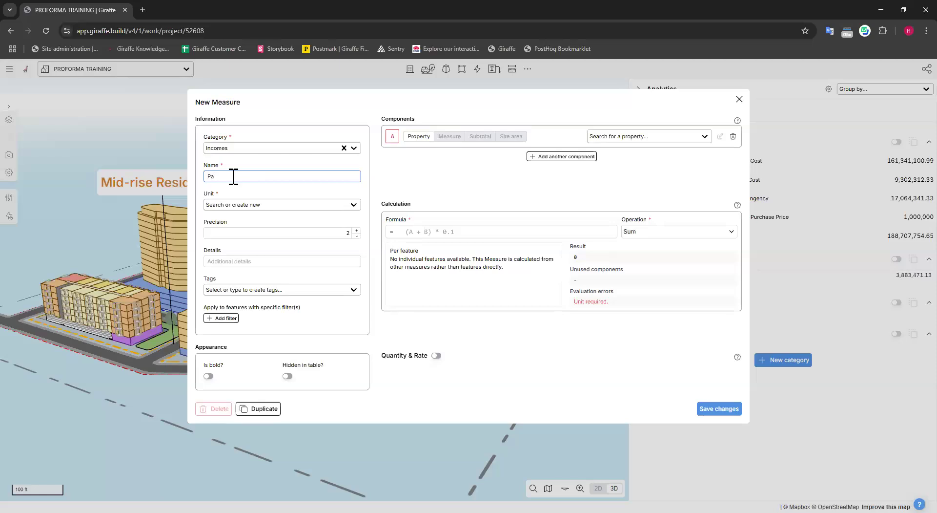
pyautogui.write('rking Rent')
pyautogui.click(269, 205)
pyautogui.press('Return')
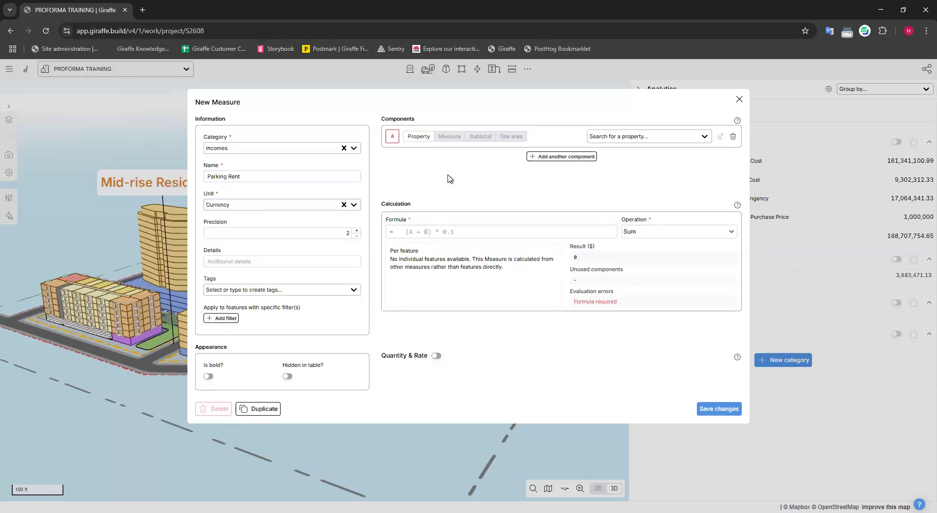
# Calculate Parking Rent from the parkingBayCount property with the formula A*300*12, and save the measure
pyautogui.click(645, 136)
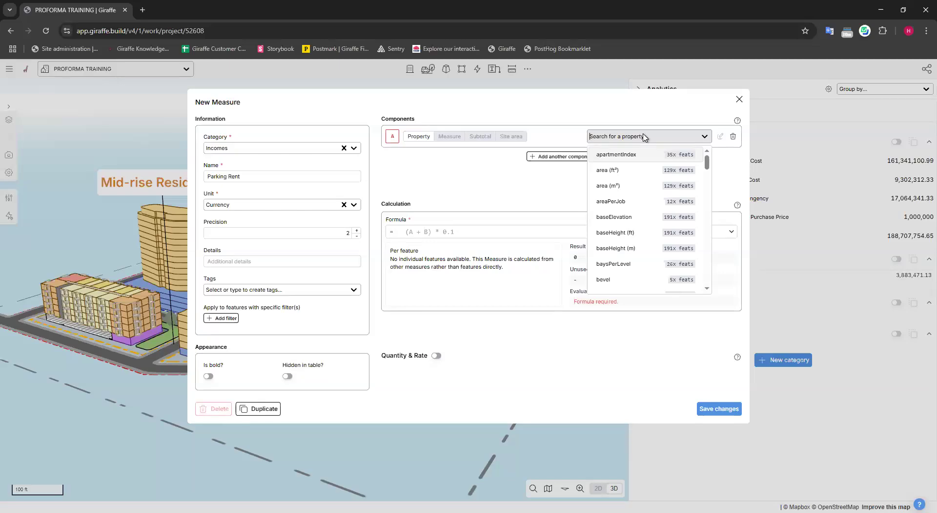
pyautogui.write('parking')
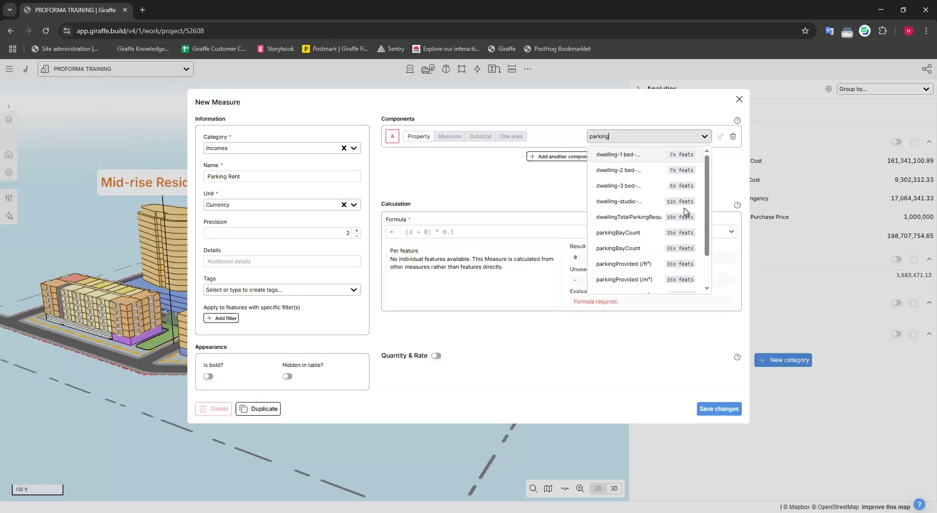
pyautogui.scroll(-3, 684, 215)
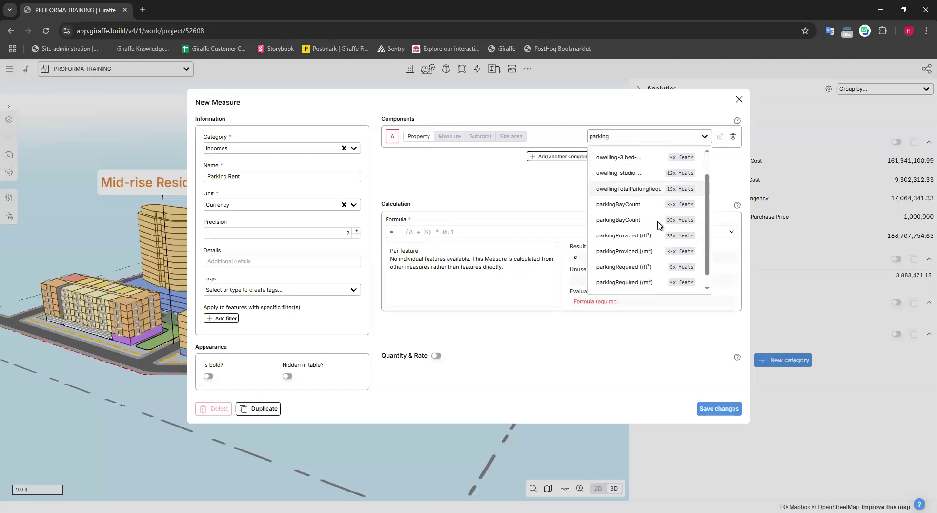
pyautogui.click(611, 239)
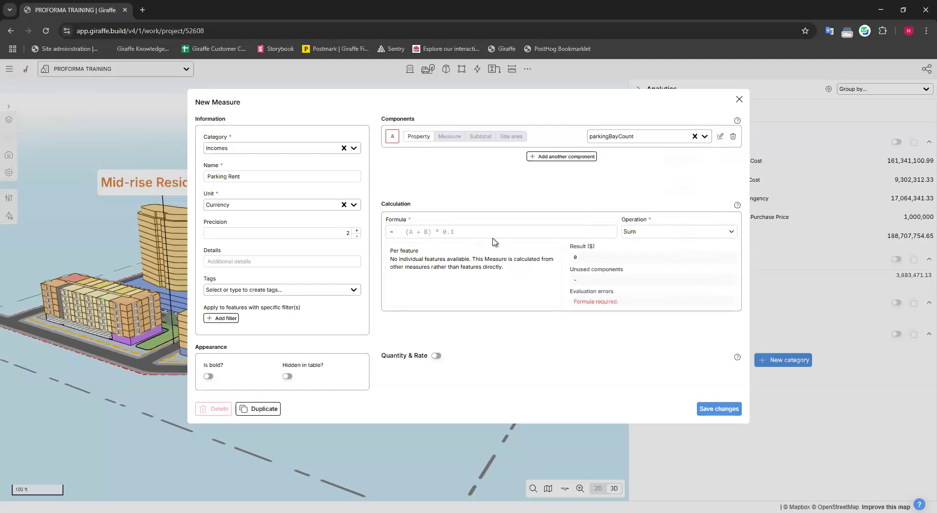
pyautogui.click(433, 231)
pyautogui.write('A')
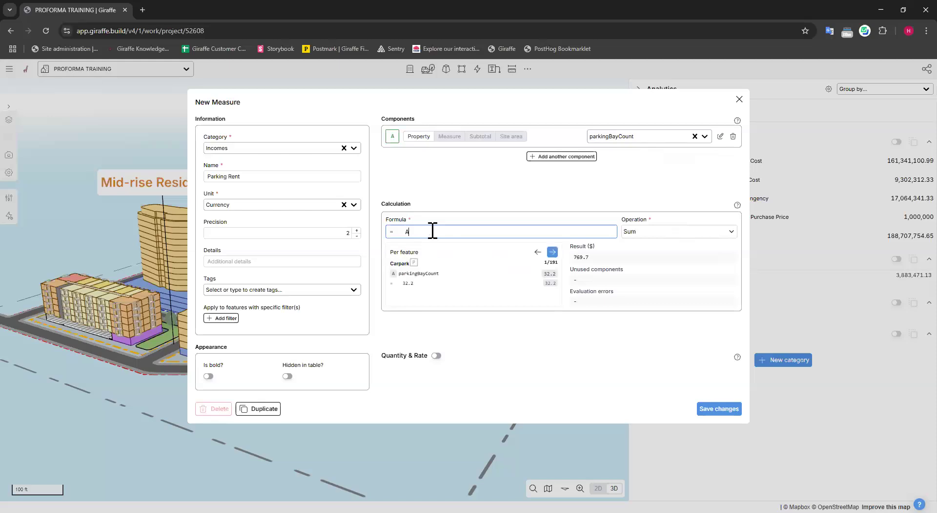
pyautogui.write('*300*12')
pyautogui.click(445, 184)
pyautogui.click(727, 410)
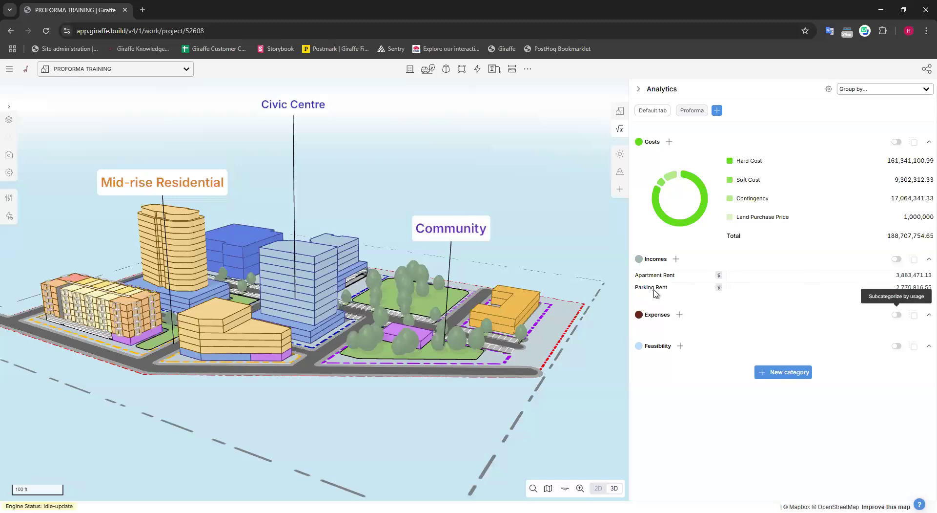
# Start a third Incomes measure named Commercial rent, with Currency as its unit
pyautogui.click(677, 260)
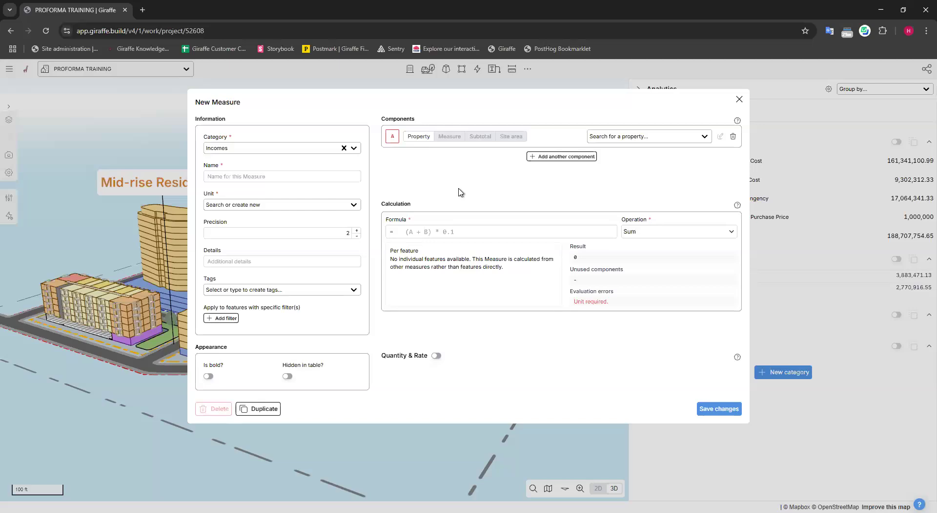
pyautogui.click(236, 176)
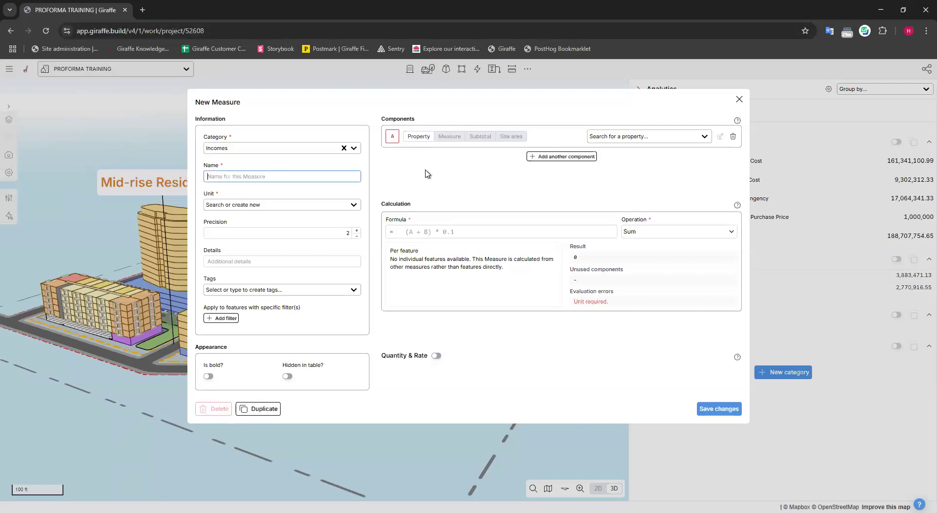
pyautogui.write('Commercial rent')
pyautogui.click(281, 205)
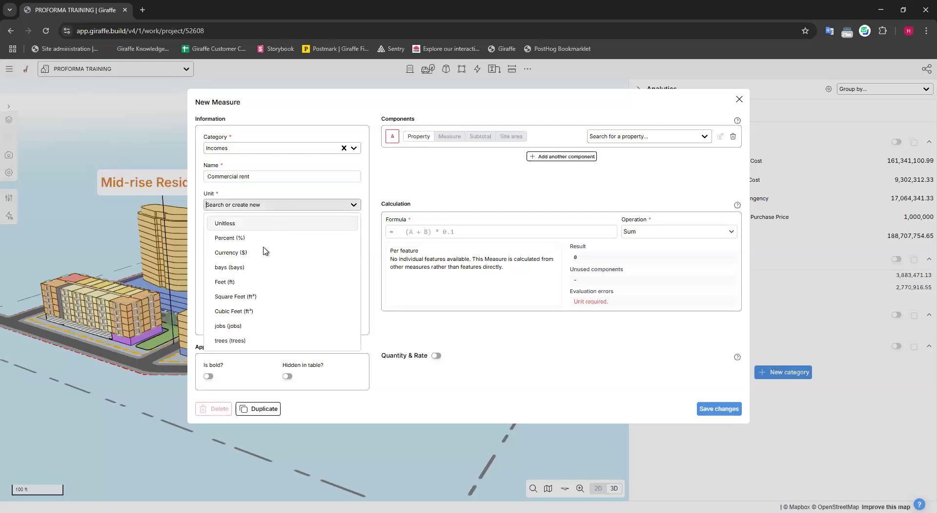
pyautogui.click(282, 250)
# Set component A of Commercial rent to the netArea (ft²) property
pyautogui.click(641, 136)
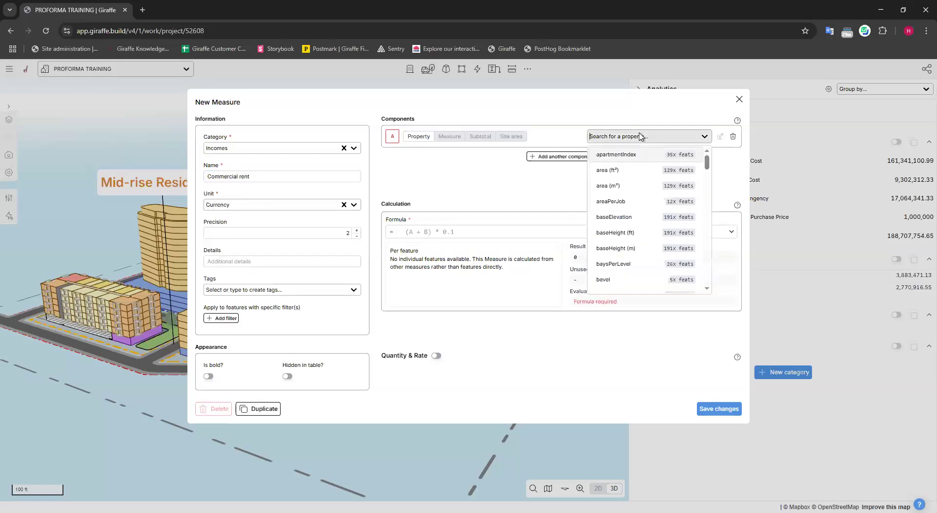
pyautogui.write('net')
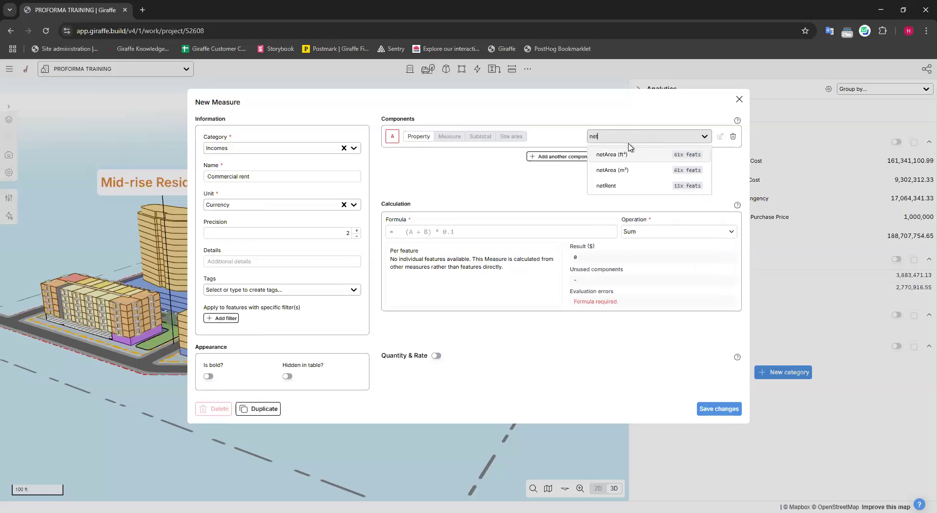
pyautogui.click(625, 155)
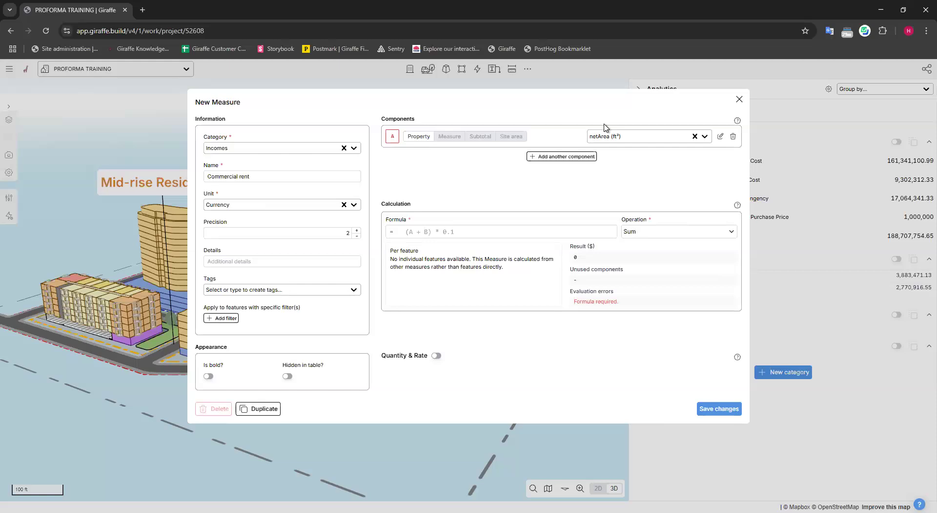
# Add the netRent property as component B of Commercial rent and calculate the measure with the formula A*B
pyautogui.click(550, 157)
pyautogui.click(620, 160)
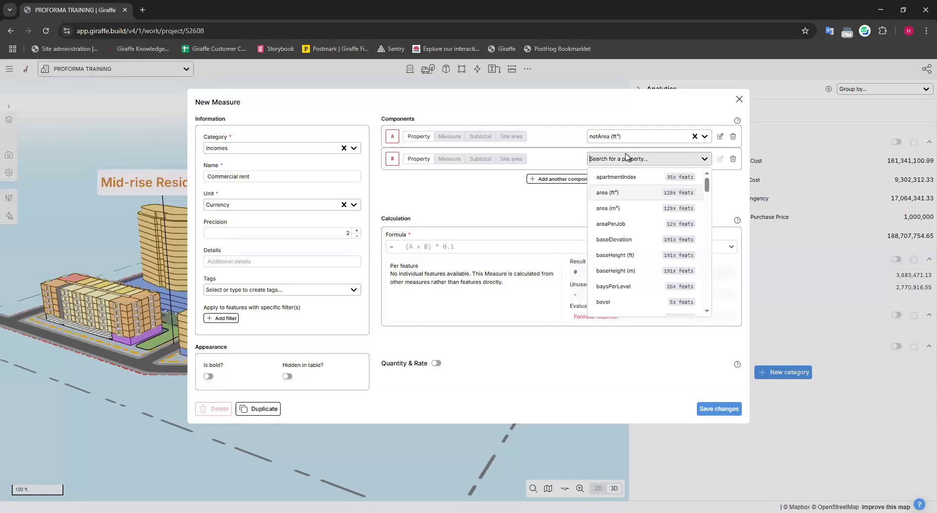
pyautogui.write('net')
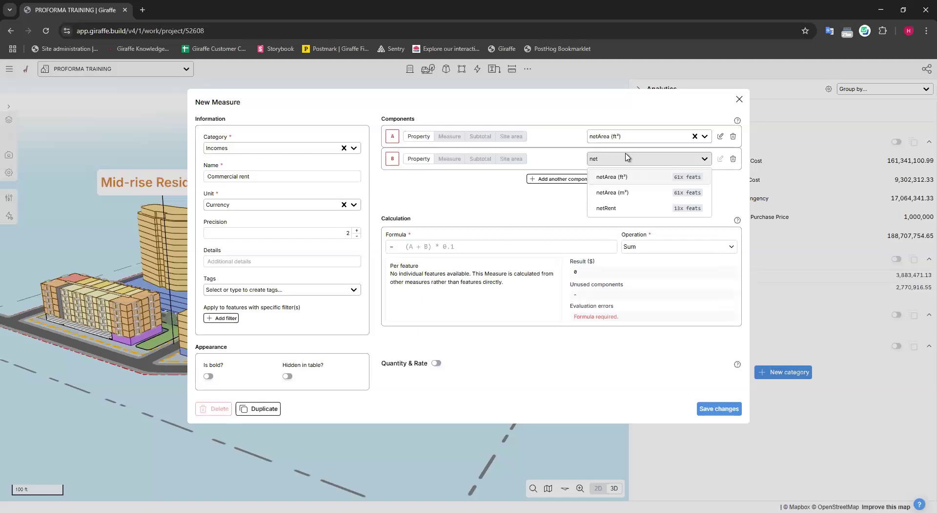
pyautogui.click(619, 208)
pyautogui.click(424, 248)
pyautogui.write('A*B')
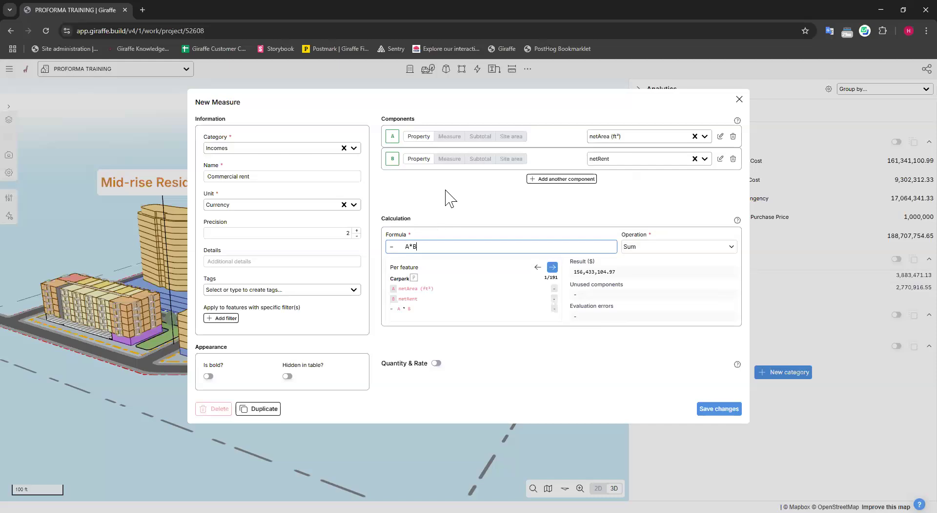
pyautogui.click(274, 329)
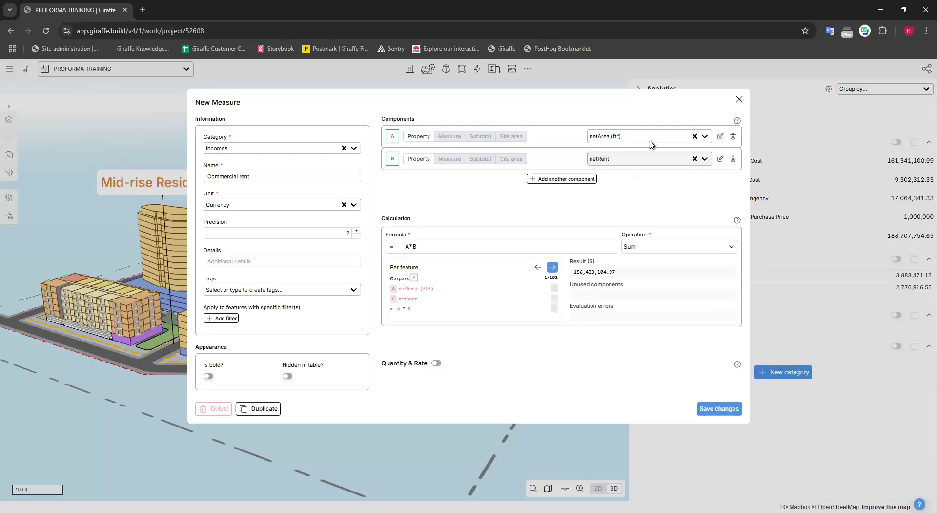
pyautogui.click(257, 171)
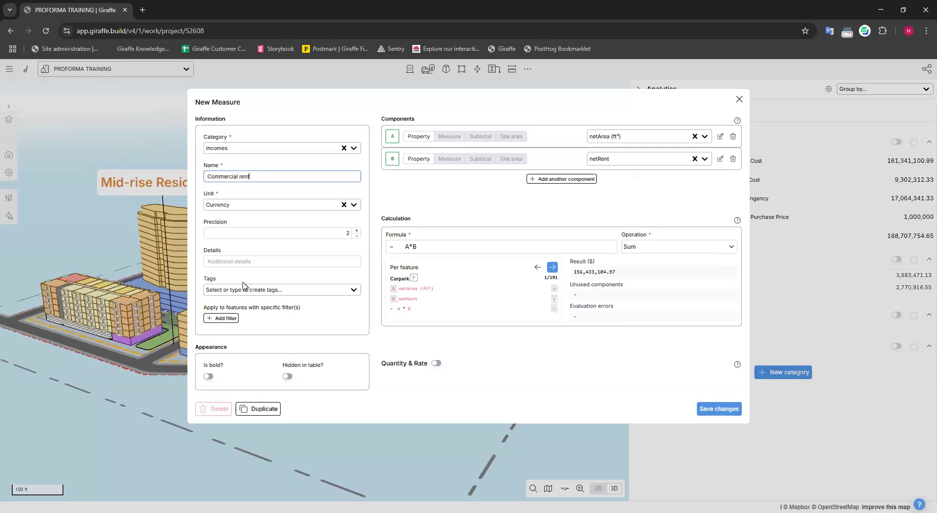
# Filter the Commercial rent measure to features whose usage is Commercial, Retail or Large Format Retail
pyautogui.click(225, 319)
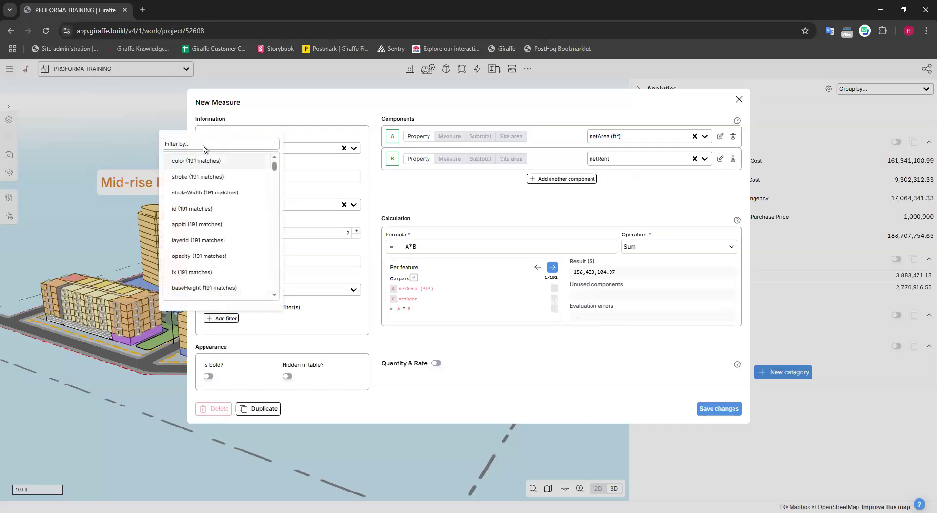
pyautogui.write('usag')
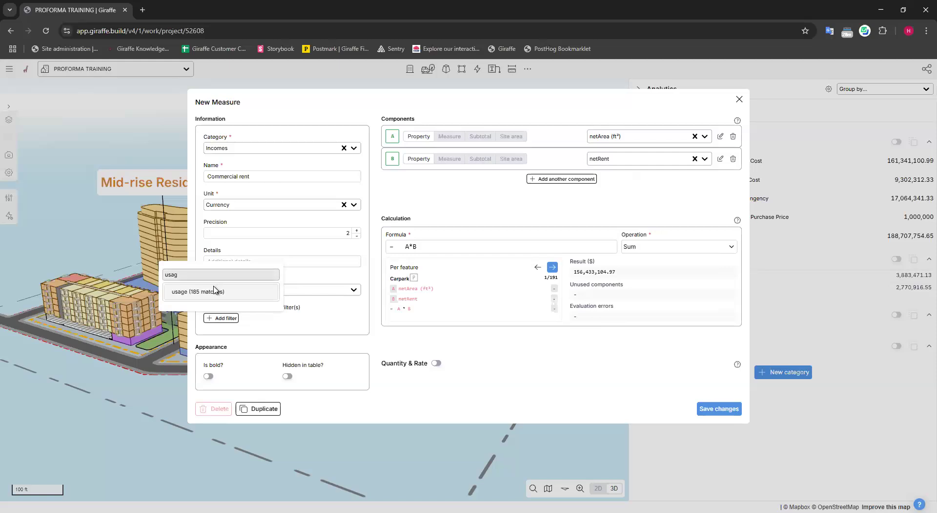
pyautogui.press('Return')
pyautogui.click(205, 296)
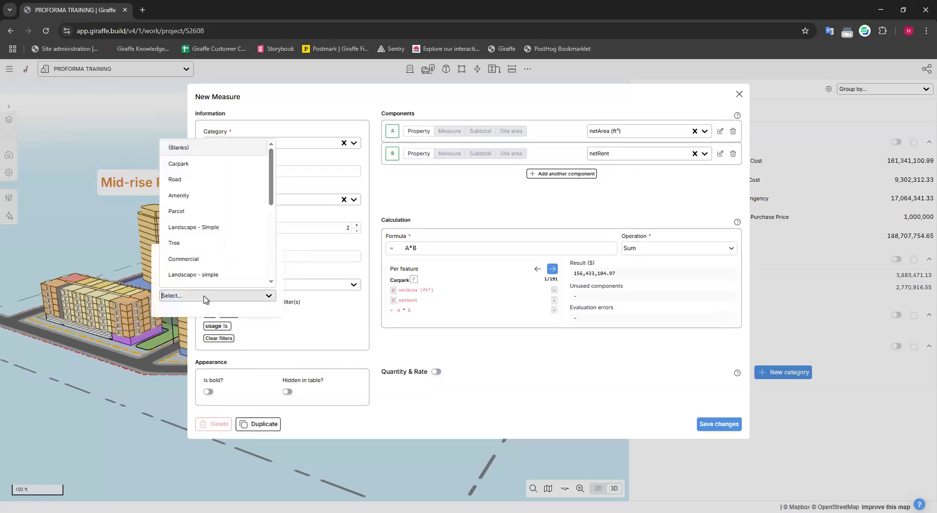
pyautogui.scroll(-1, 210, 205)
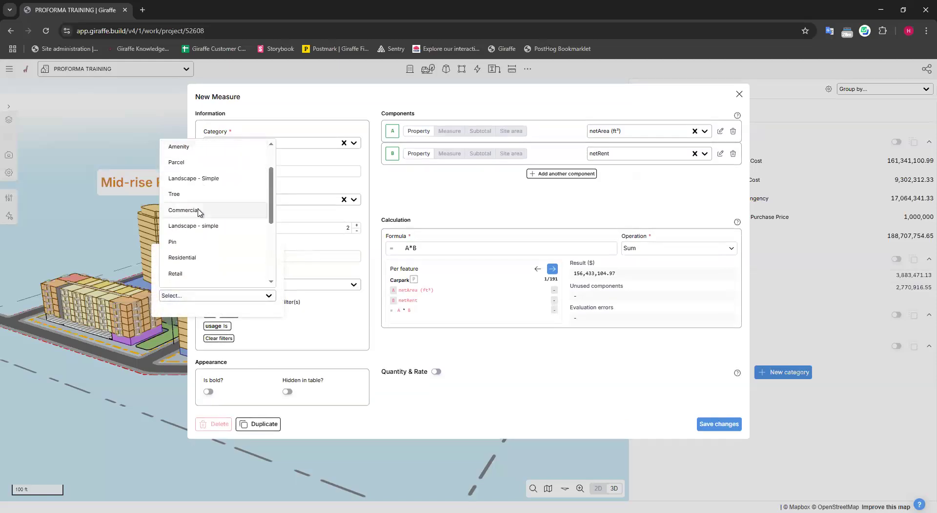
pyautogui.click(210, 209)
pyautogui.scroll(-1, 228, 252)
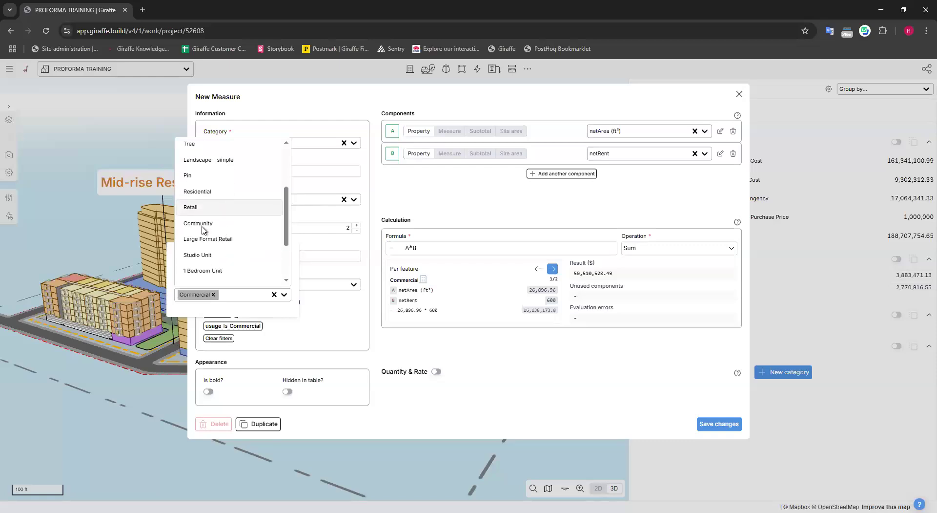
pyautogui.click(249, 226)
pyautogui.scroll(-1, 246, 226)
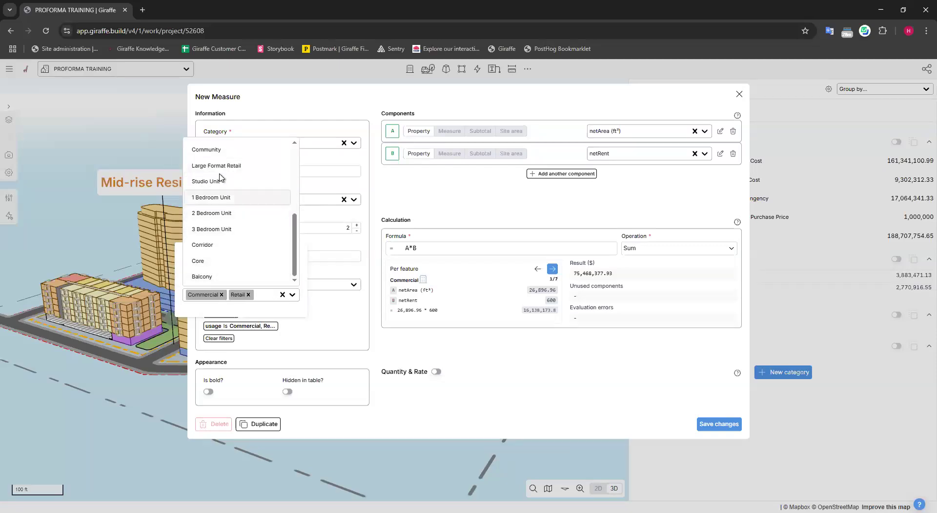
pyautogui.click(402, 351)
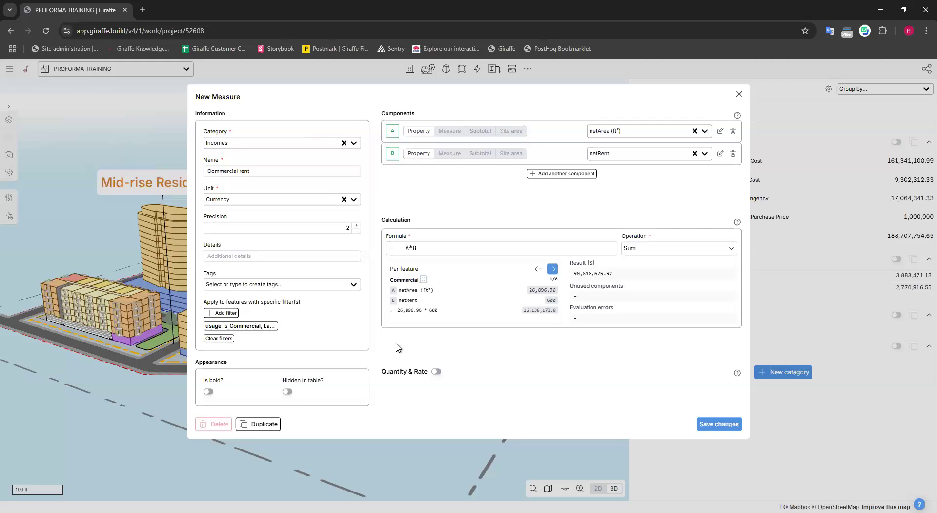
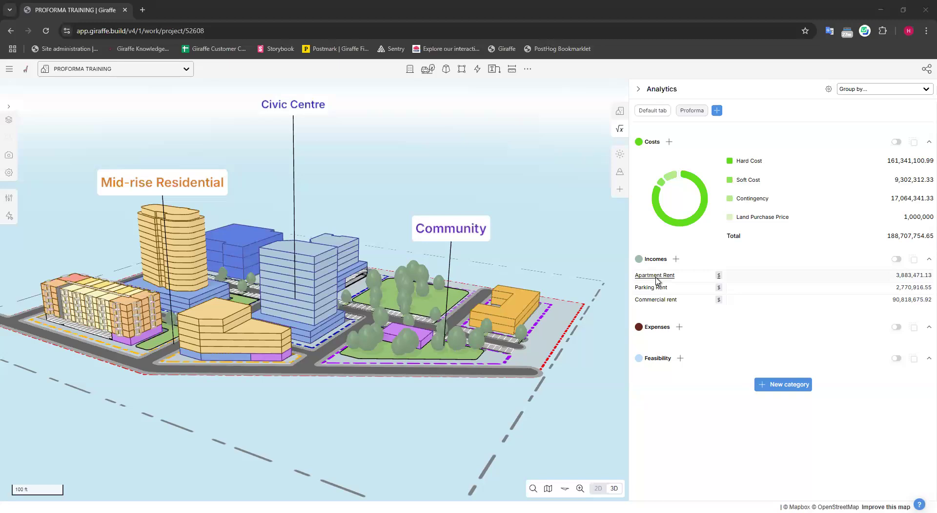
pyautogui.click(675, 260)
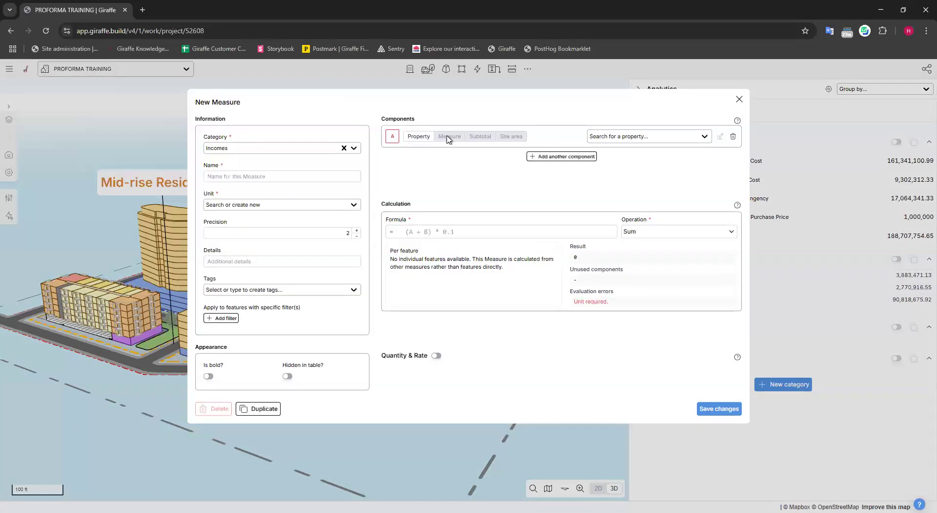
pyautogui.click(642, 133)
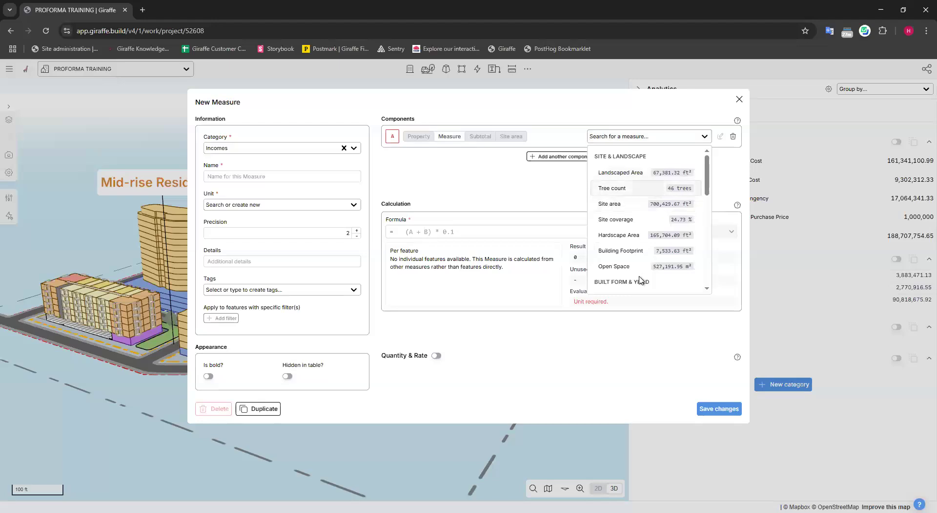
pyautogui.scroll(-3, 652, 205)
pyautogui.scroll(-2, 649, 208)
pyautogui.write('rent')
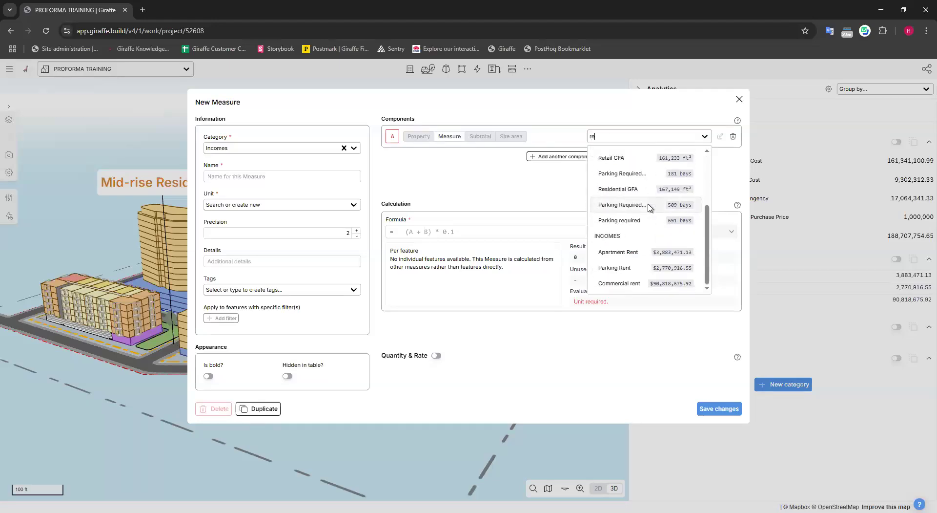
pyautogui.click(611, 172)
pyautogui.click(561, 156)
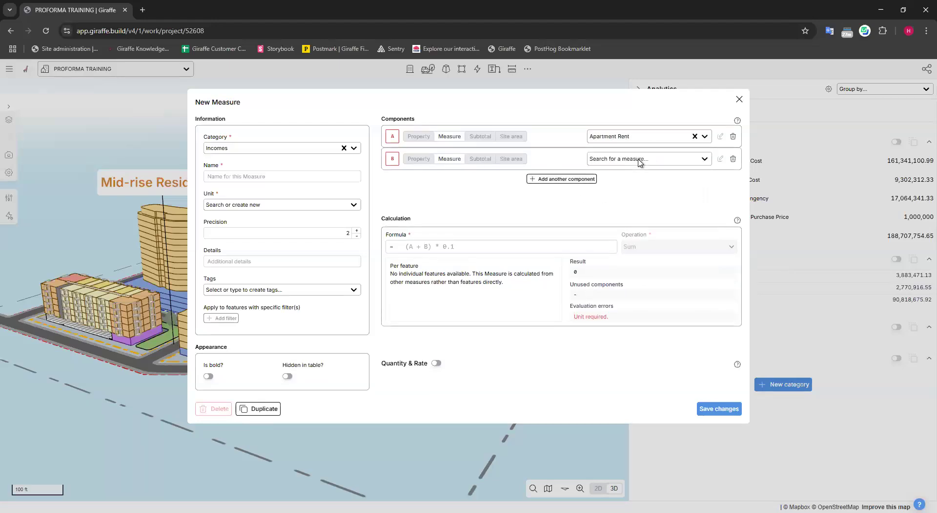
pyautogui.click(639, 159)
pyautogui.write('rent')
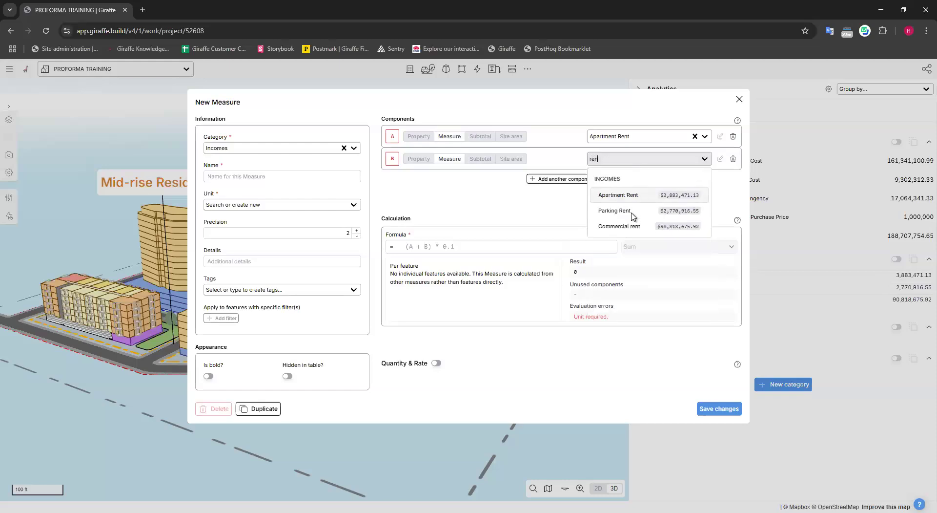
pyautogui.click(634, 211)
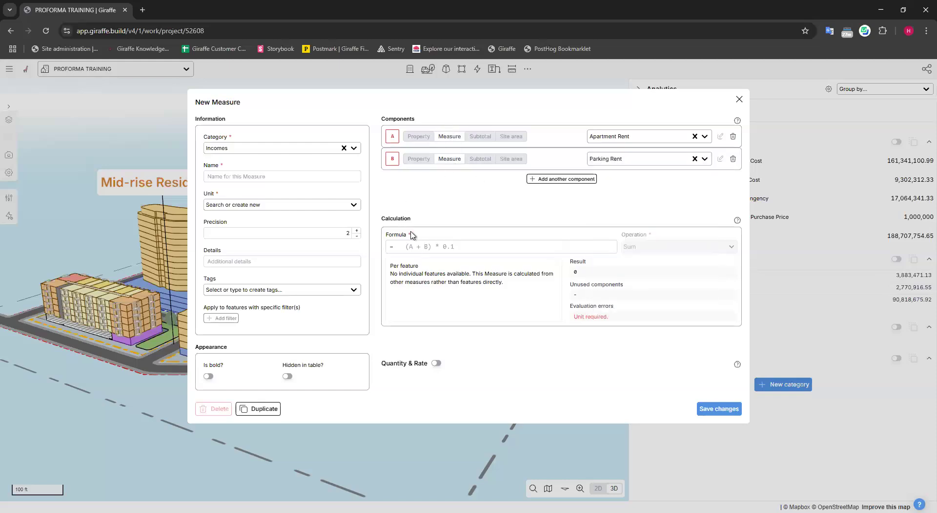
pyautogui.click(739, 99)
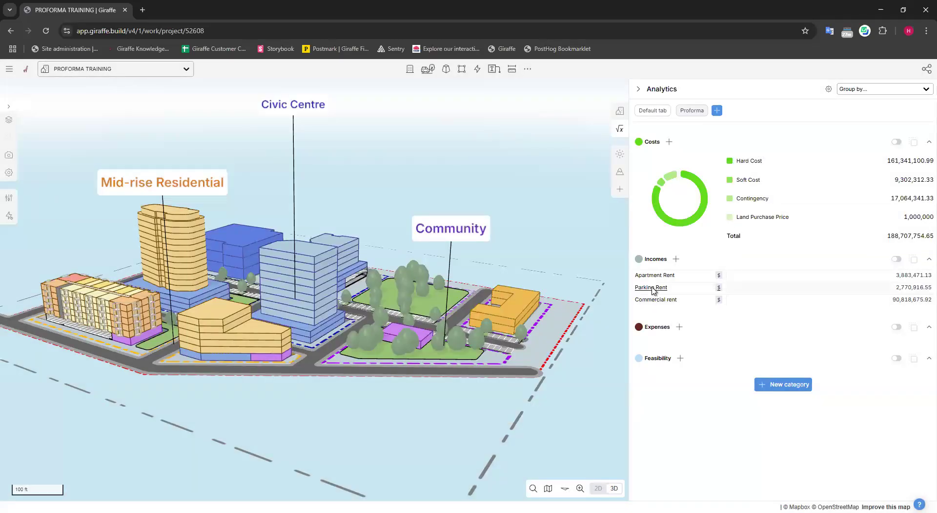
# Turn on unit category subtotals in the Analytics settings and return to the Proforma measures
pyautogui.click(655, 259)
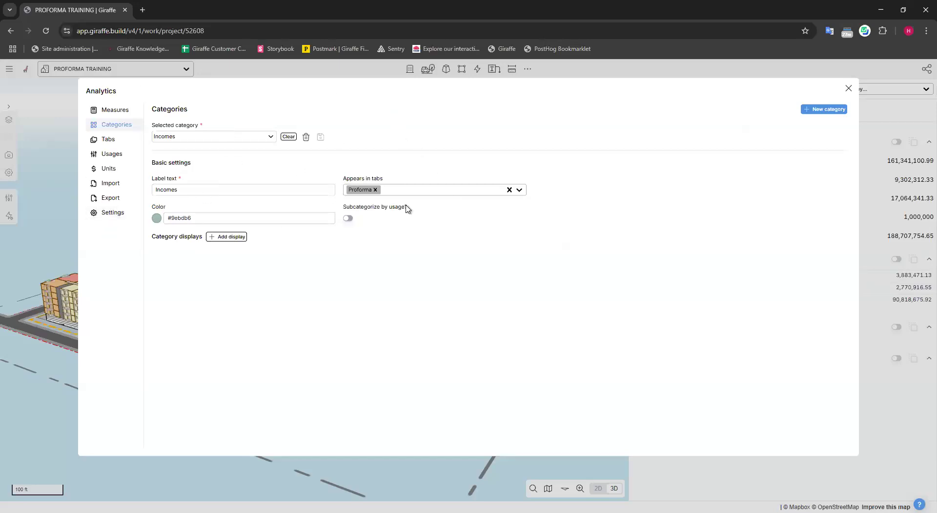
pyautogui.click(111, 214)
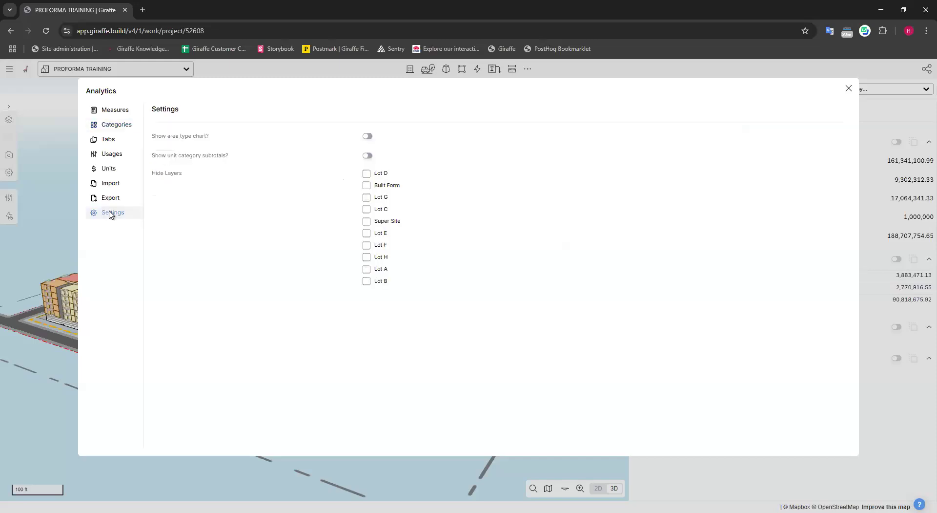
pyautogui.click(178, 159)
pyautogui.click(367, 156)
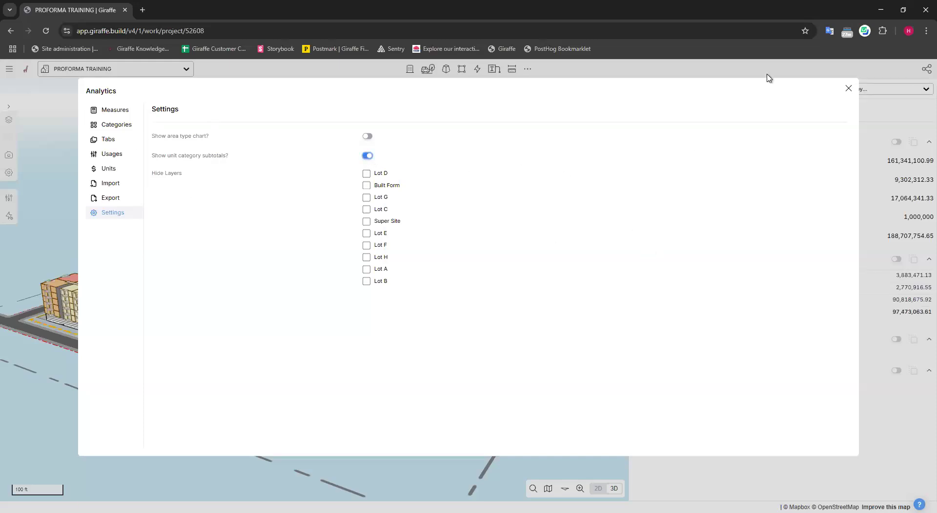
pyautogui.click(848, 89)
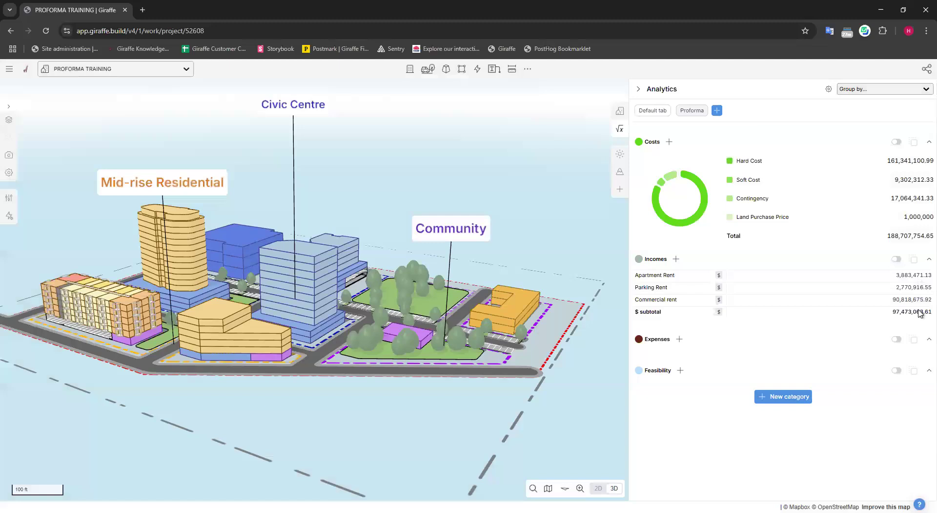
pyautogui.click(650, 315)
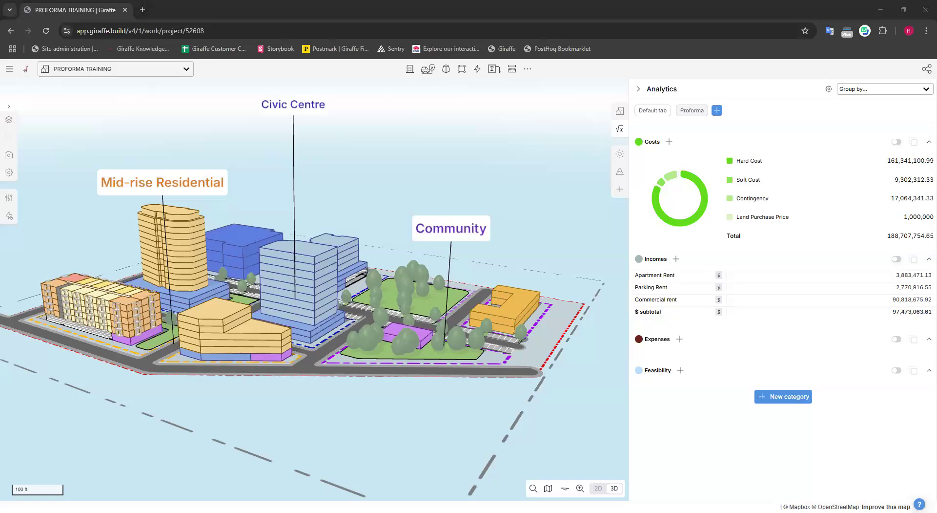
# Create a unitless Expenses measure named Opex Rate without components, using the constant formula .25, and save it
pyautogui.click(679, 340)
pyautogui.click(264, 177)
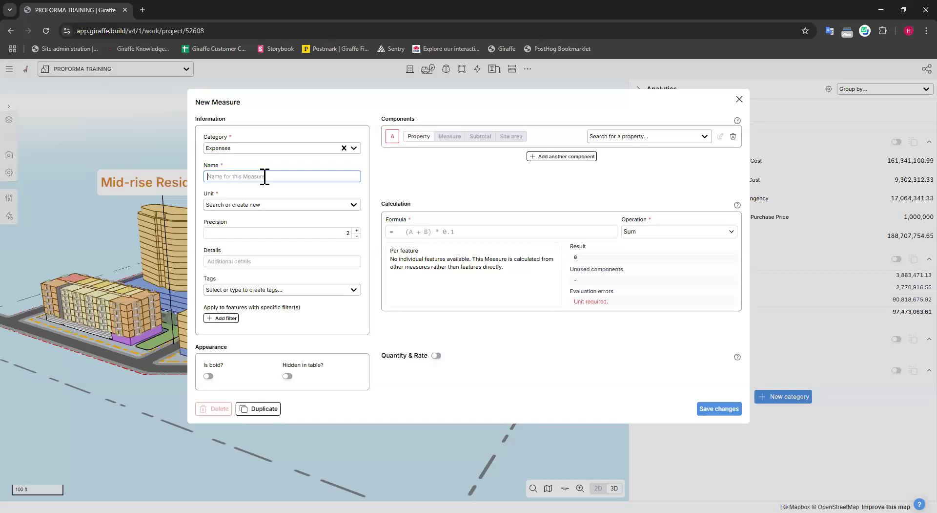
pyautogui.write('Opex Rate')
pyautogui.click(733, 139)
pyautogui.click(306, 205)
pyautogui.click(234, 223)
pyautogui.click(443, 220)
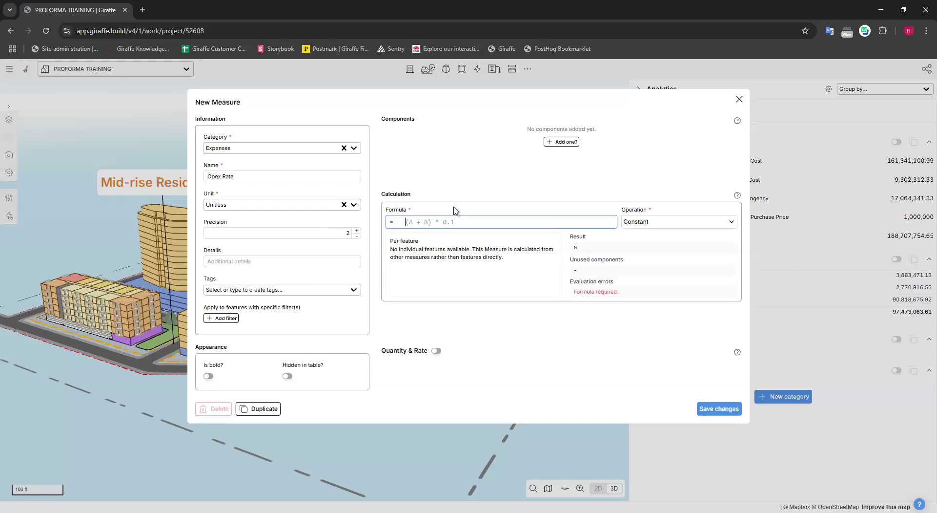
pyautogui.write('.')
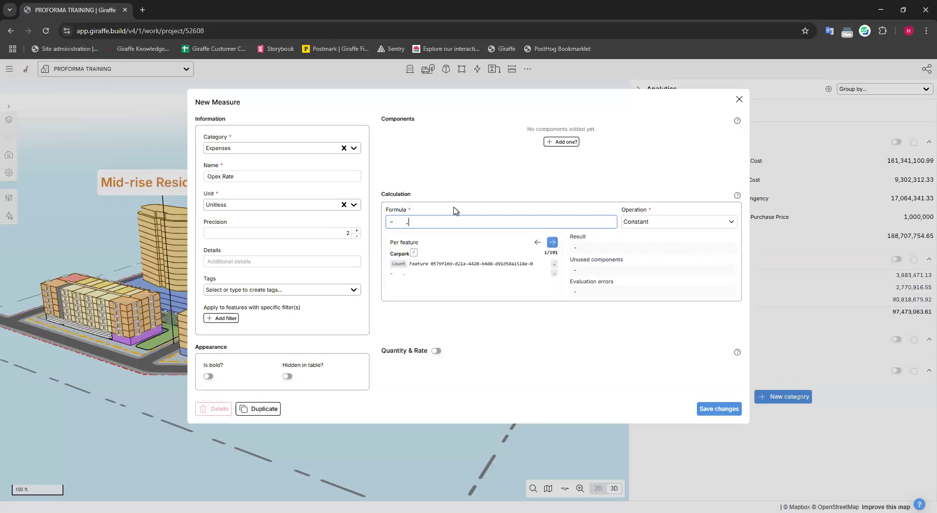
pyautogui.write('25')
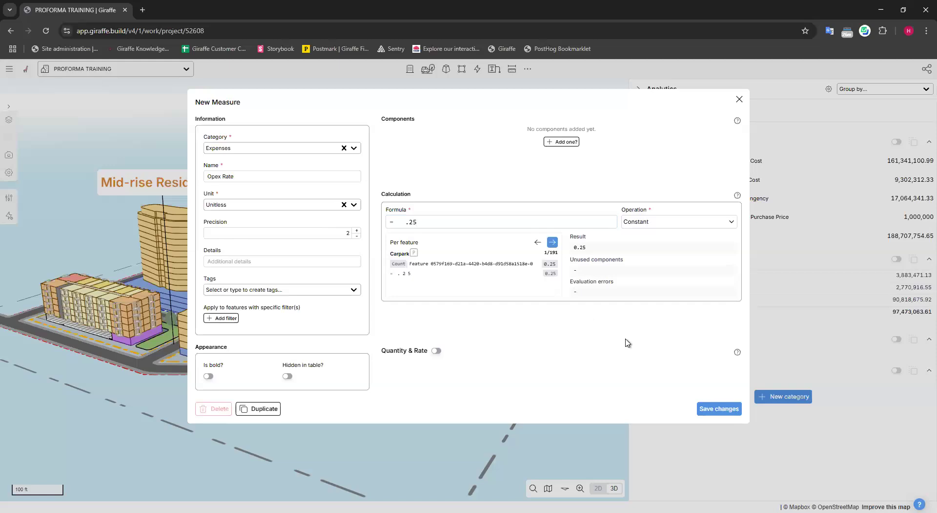
pyautogui.click(722, 410)
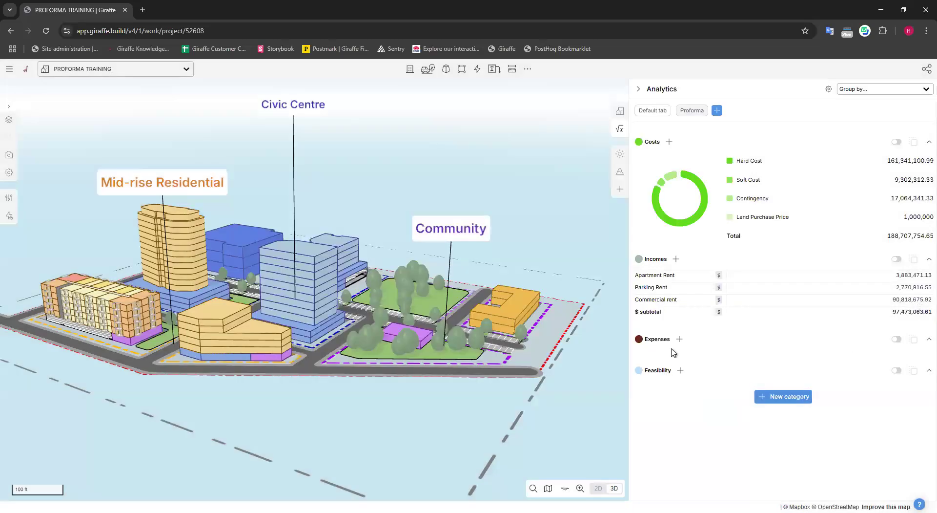
# Create a unitless Expenses measure named Vacancy Rate without components, using the constant formula .05, and save it
pyautogui.click(679, 339)
pyautogui.click(230, 175)
pyautogui.write('Vacancy Rate')
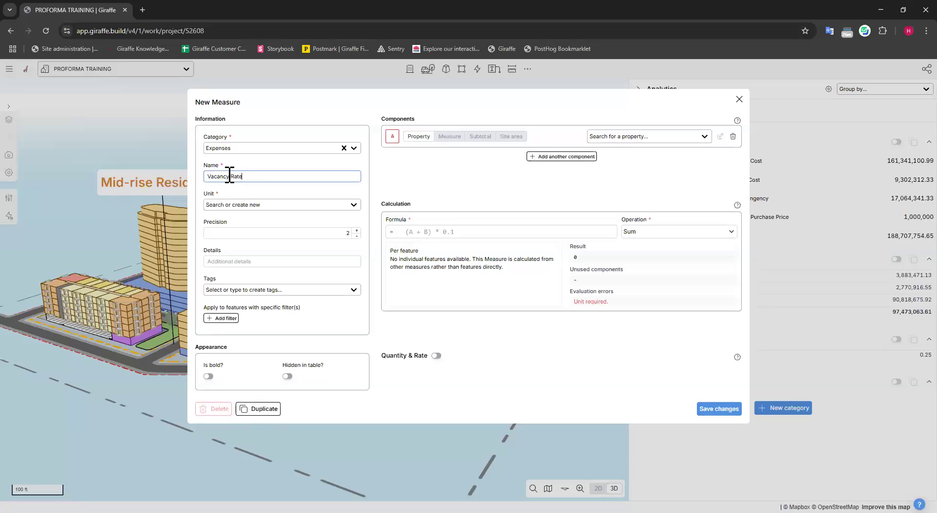
pyautogui.click(285, 204)
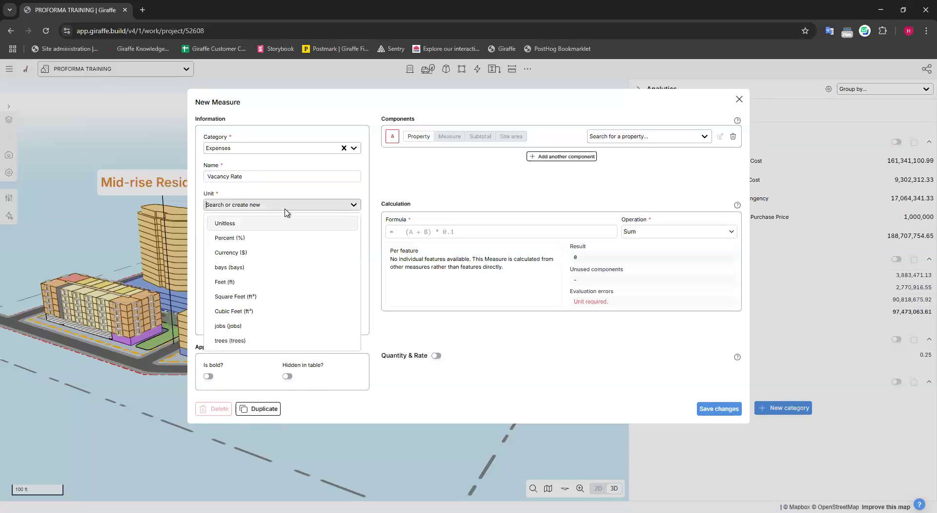
pyautogui.click(732, 137)
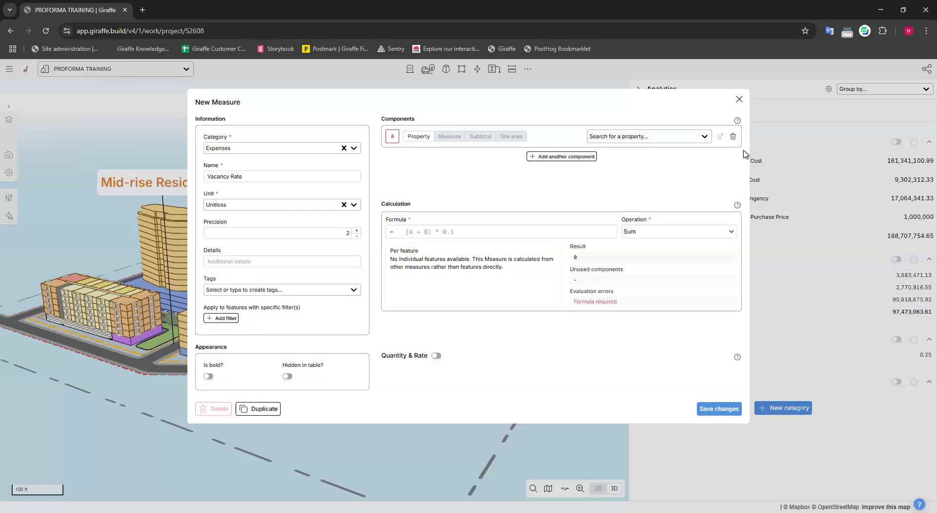
pyautogui.click(455, 222)
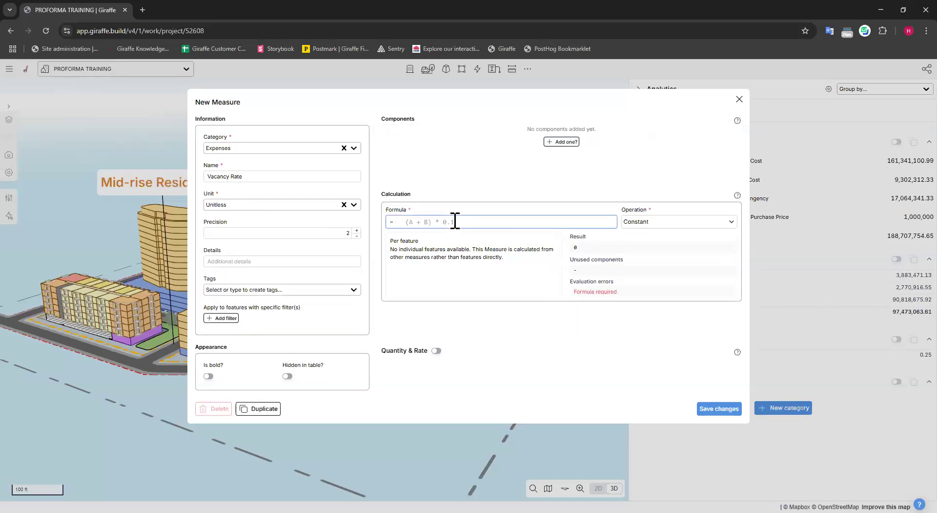
pyautogui.write('.05')
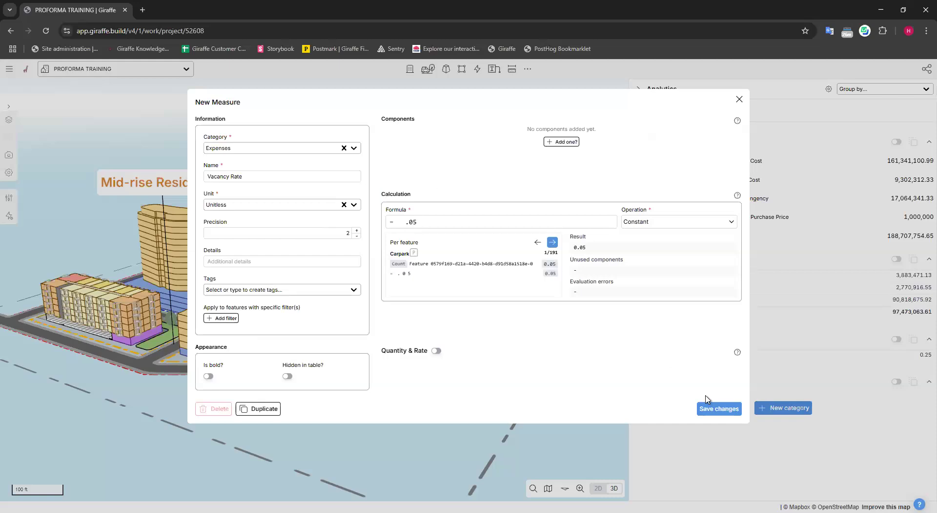
pyautogui.click(727, 409)
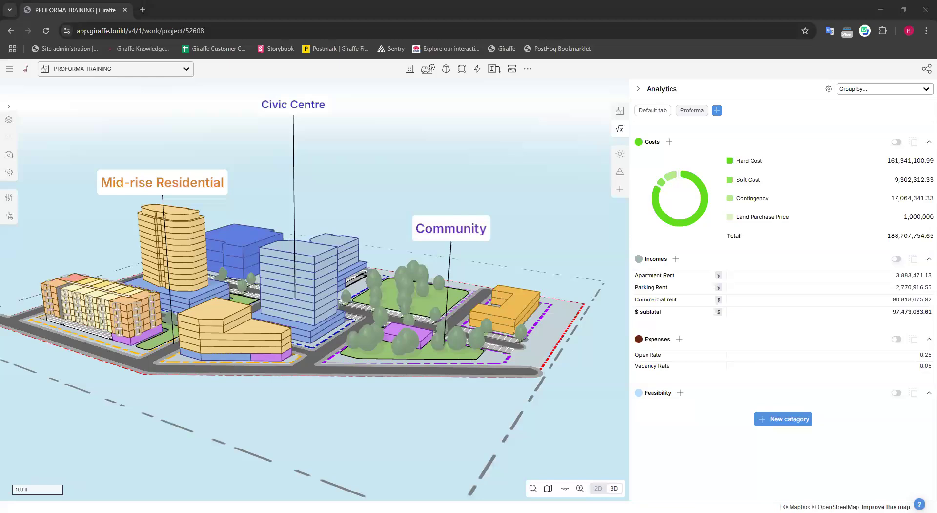
# Start a new Expenses measure named Operating Expenses with Percent as its unit
pyautogui.click(680, 340)
pyautogui.click(262, 176)
pyautogui.write('Operating Expenses')
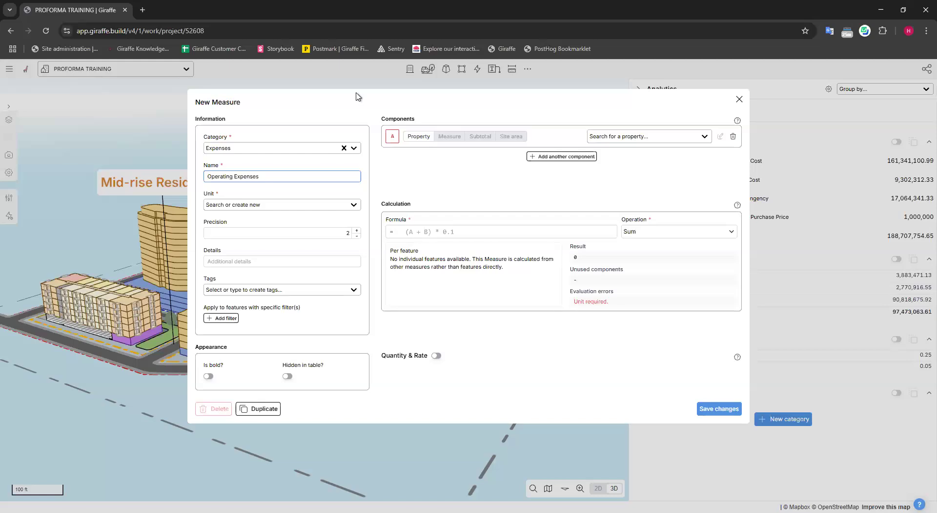
pyautogui.click(245, 205)
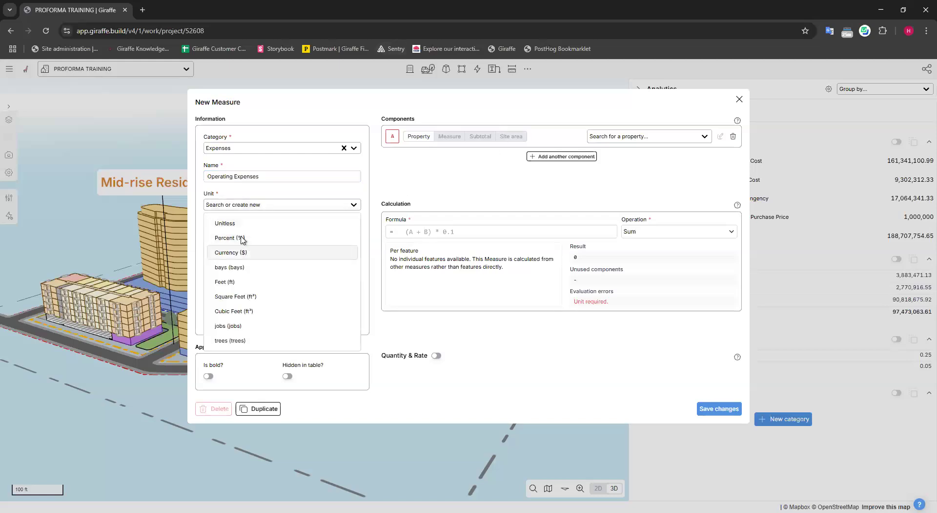
pyautogui.click(264, 239)
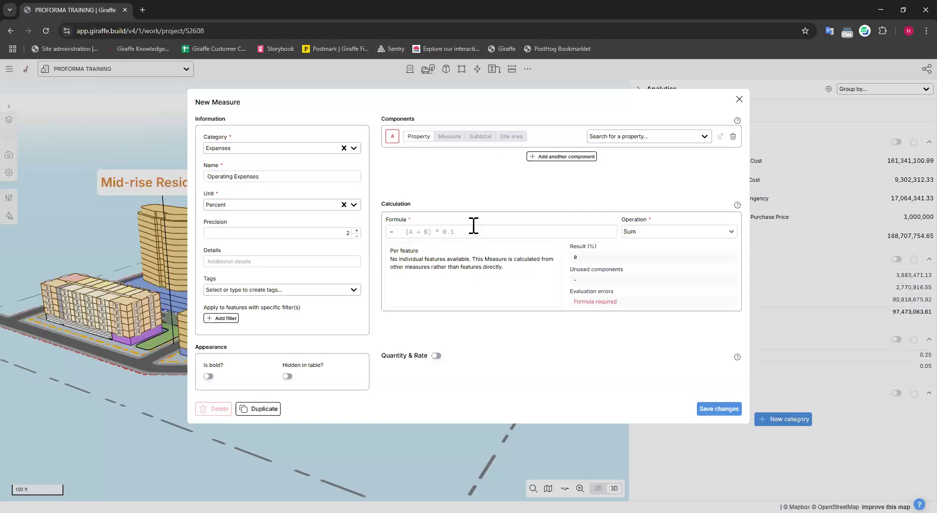
pyautogui.click(453, 231)
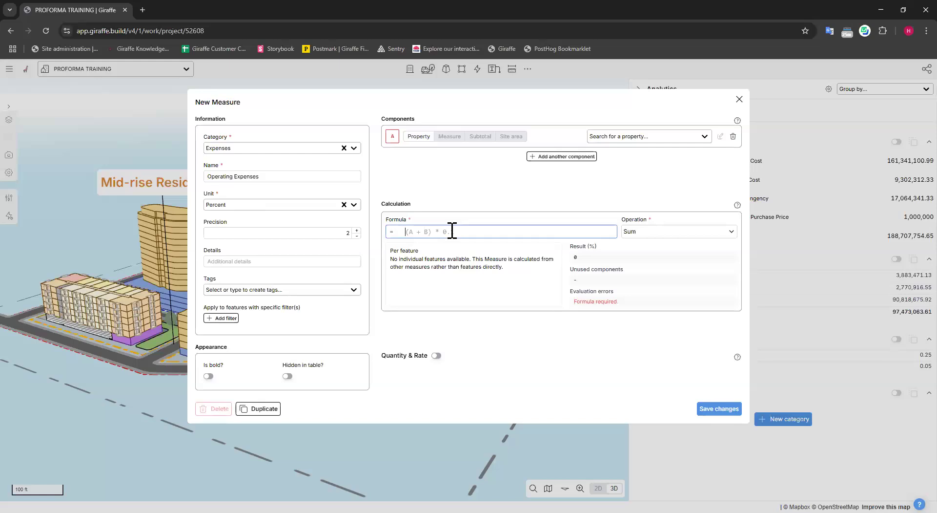
pyautogui.write('5')
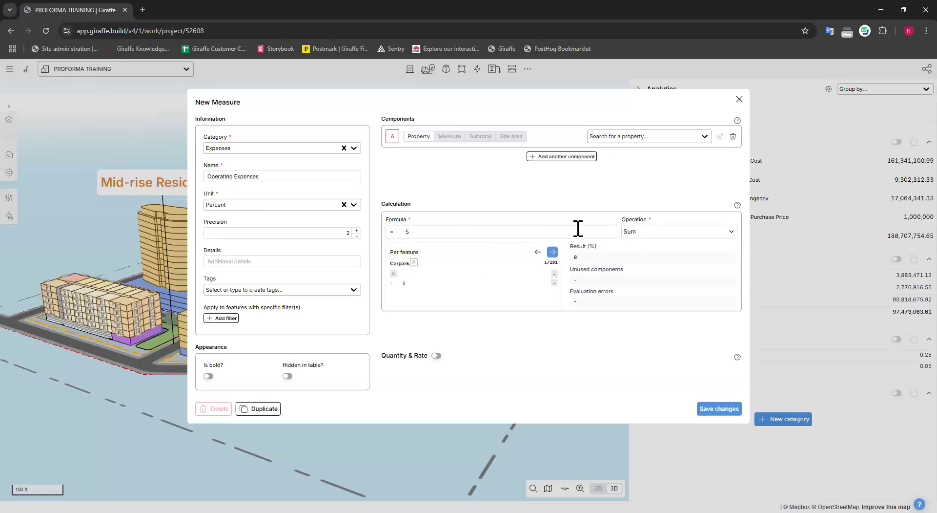
pyautogui.press('BackSpace')
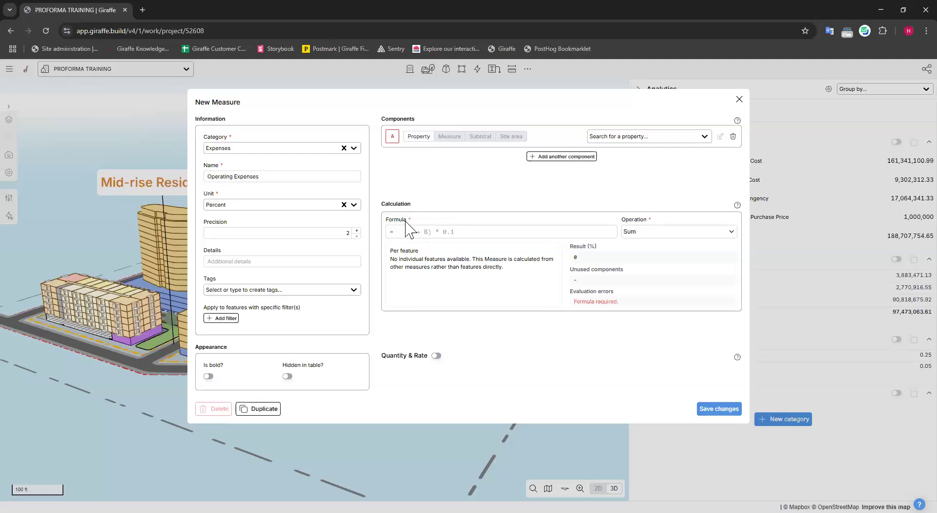
pyautogui.moveTo(299, 177); pyautogui.dragTo(197, 183)
pyautogui.click(428, 180)
pyautogui.press('ctrl')
pyautogui.press('ctrl')
pyautogui.press('ctrl')
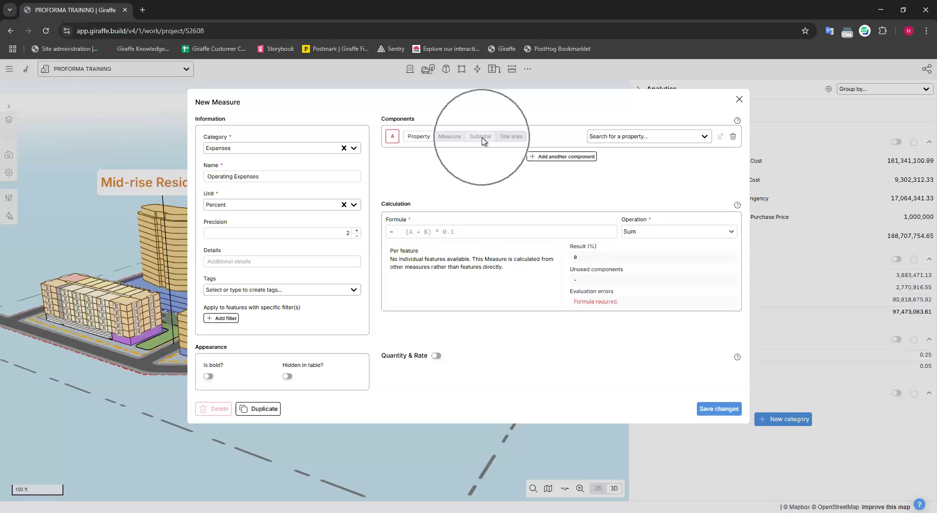
# Set component A of Operating Expenses to the Currency in Incomes subtotal
pyautogui.click(483, 139)
pyautogui.click(643, 136)
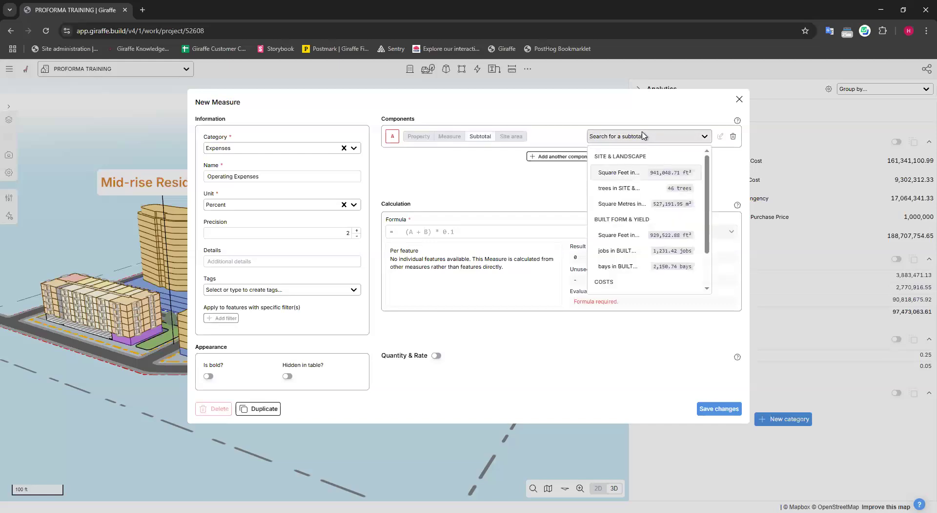
pyautogui.scroll(-2, 639, 175)
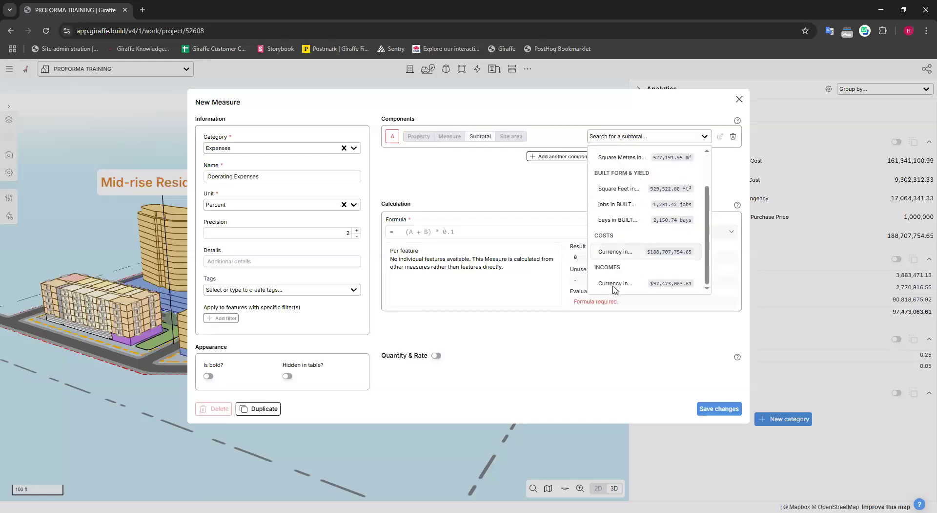
pyautogui.click(630, 281)
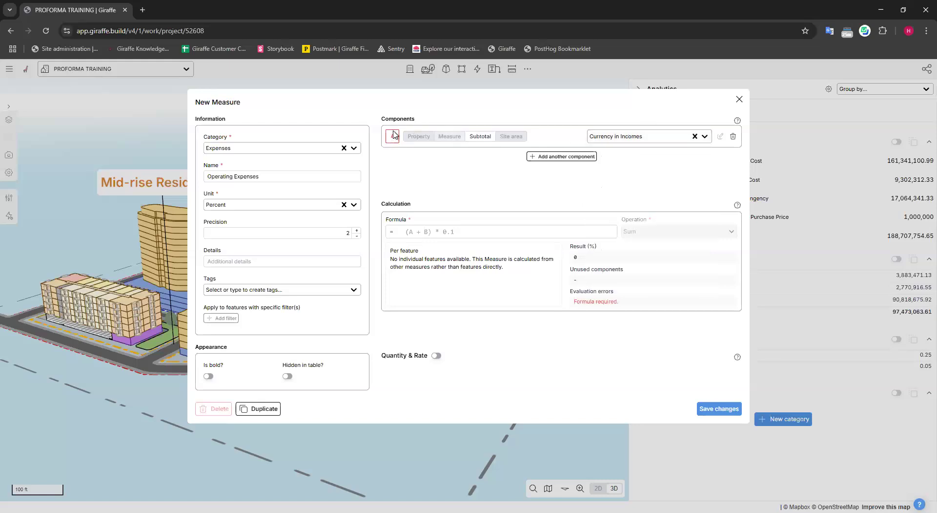
# Add the Opex Rate measure as component B of Operating Expenses
pyautogui.click(566, 156)
pyautogui.click(643, 161)
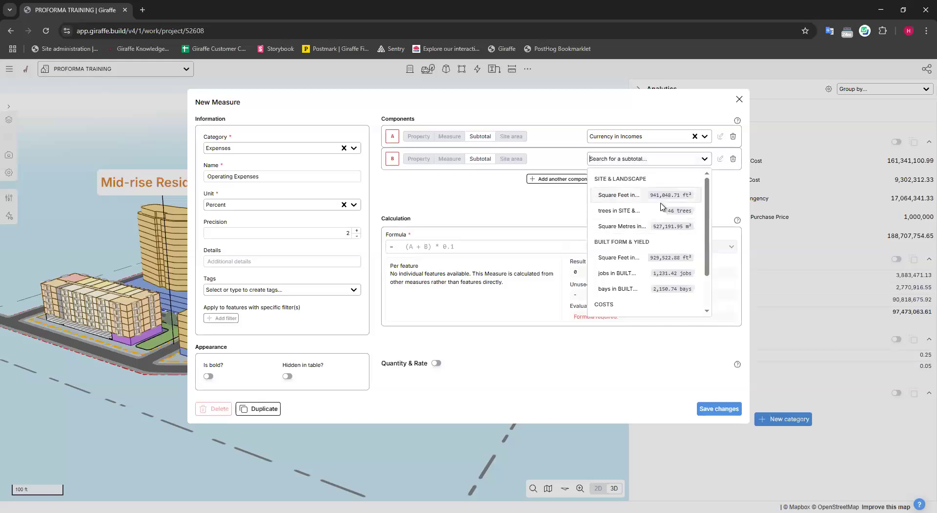
pyautogui.scroll(-2, 661, 229)
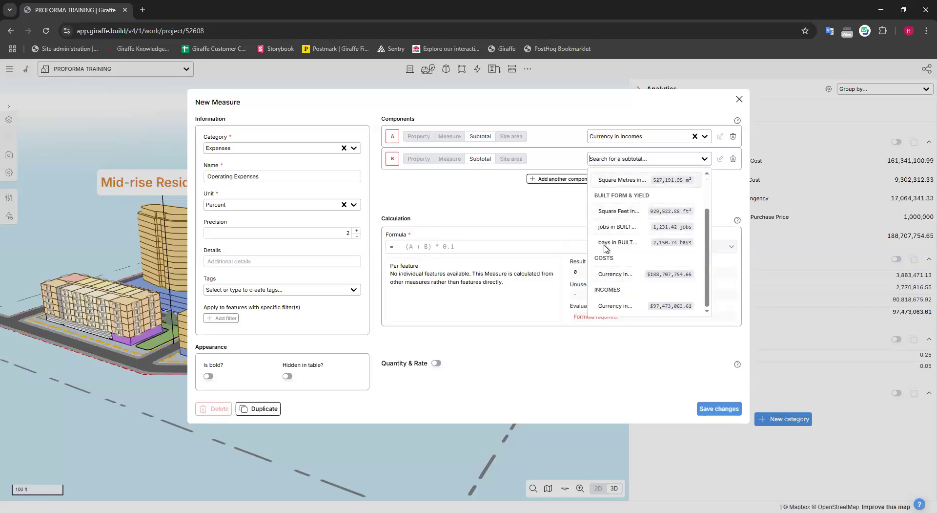
pyautogui.scroll(1, 639, 199)
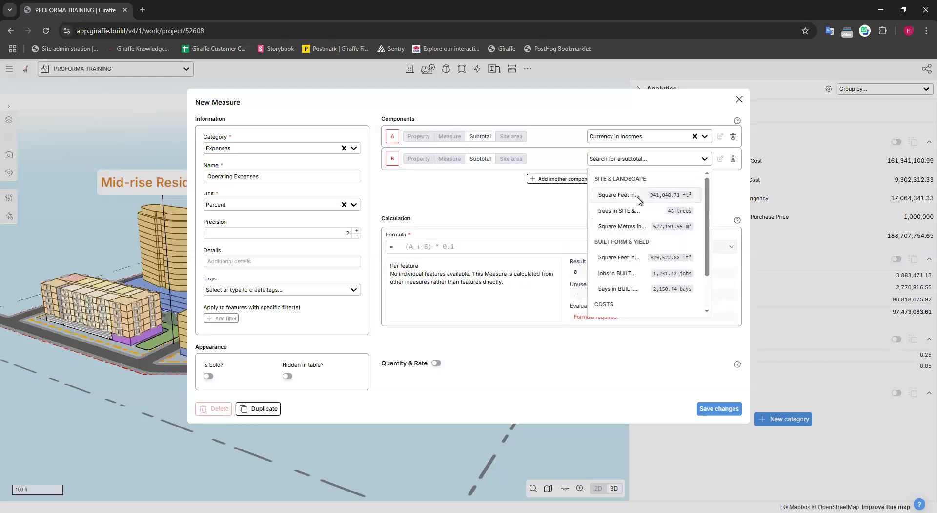
pyautogui.scroll(-1, 652, 212)
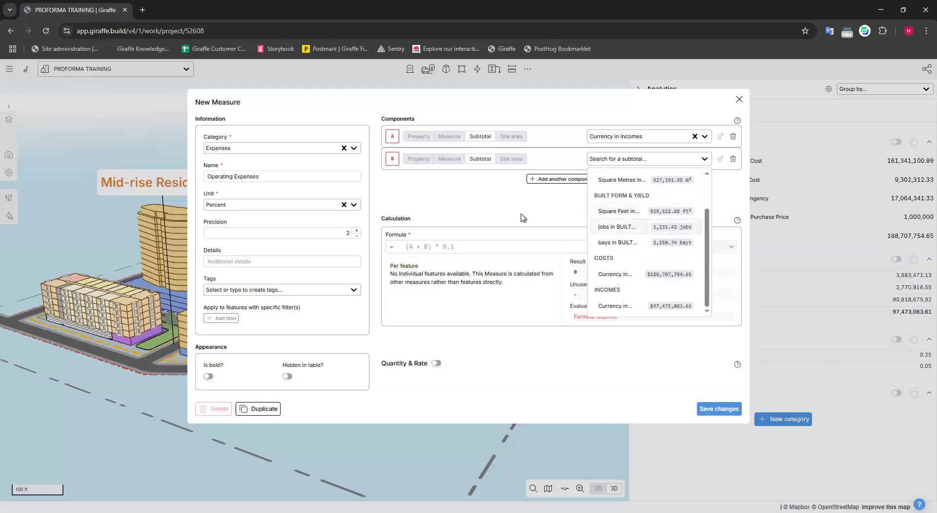
pyautogui.click(419, 159)
pyautogui.click(450, 159)
pyautogui.click(671, 163)
pyautogui.scroll(-4, 683, 224)
pyautogui.write('ope')
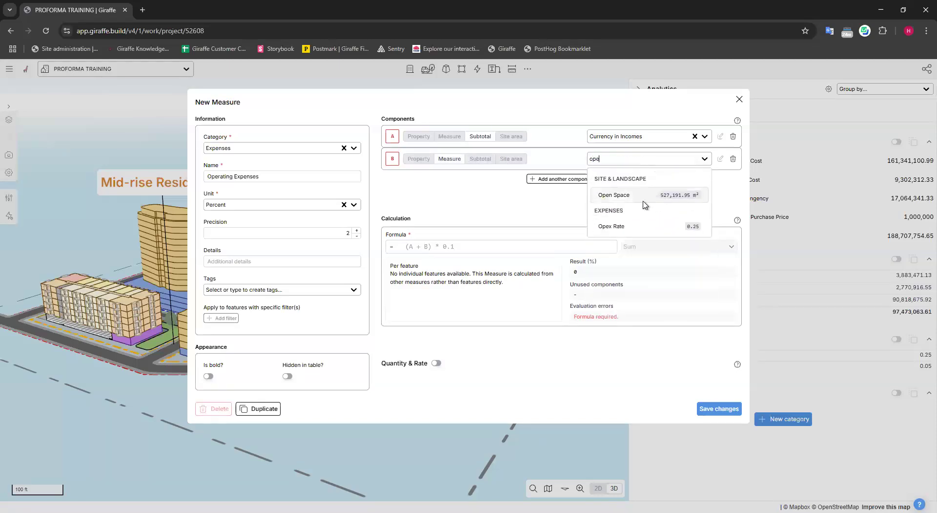
# Calculate Operating Expenses with the formula A*B and save the measure
pyautogui.click(421, 246)
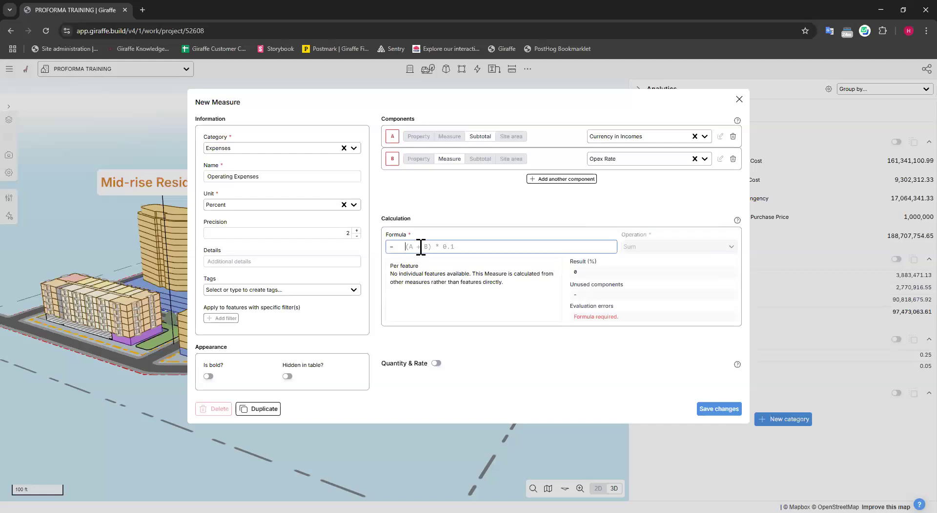
pyautogui.write('A*B')
pyautogui.click(313, 107)
pyautogui.click(722, 408)
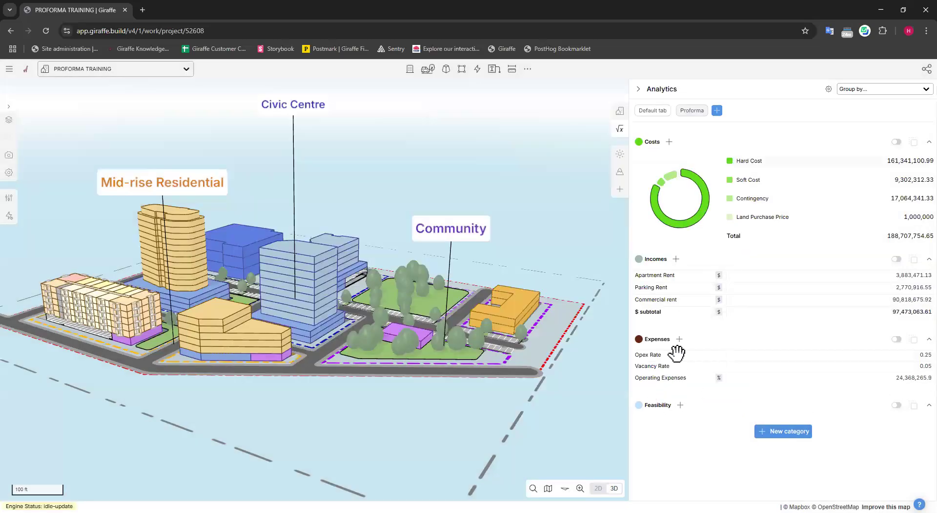
# Start a new Expenses measure named Vacancy Loss with Currency as its unit
pyautogui.click(679, 339)
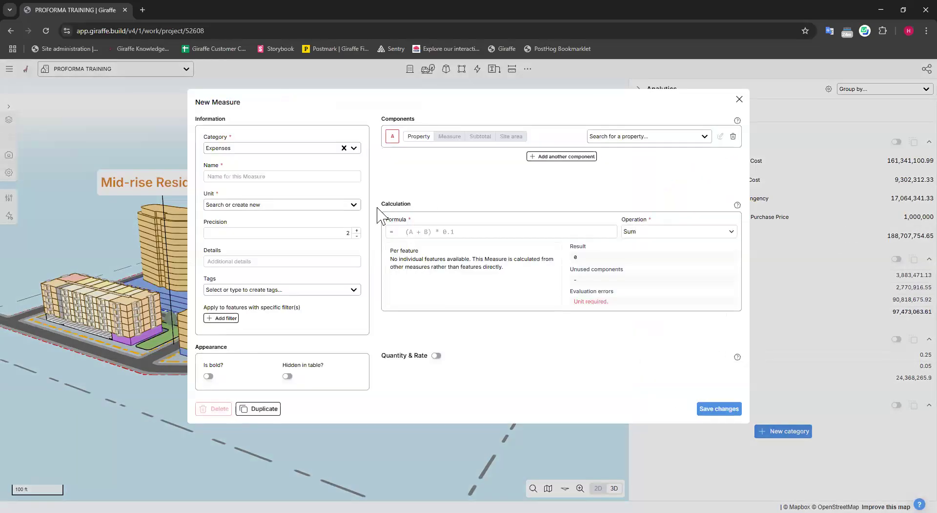
pyautogui.click(238, 176)
pyautogui.write('Vaca')
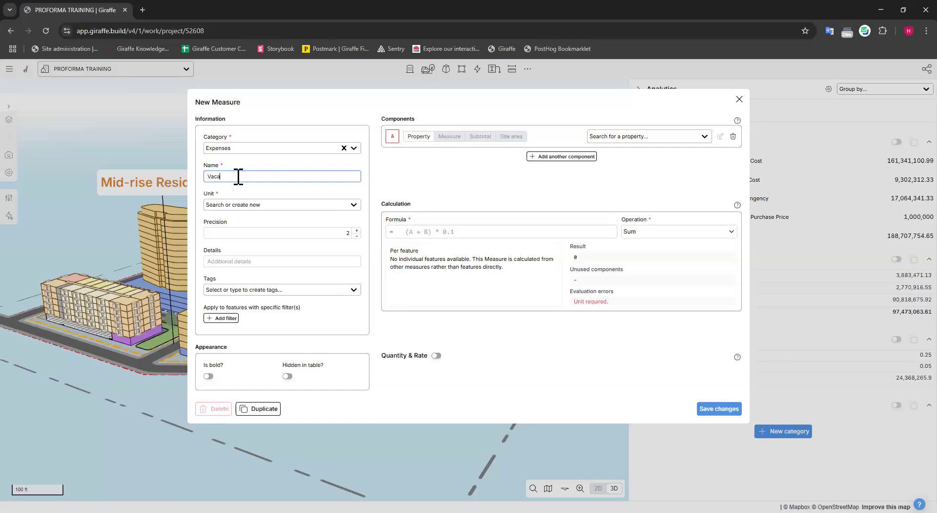
pyautogui.write('ncy Loss')
pyautogui.click(261, 205)
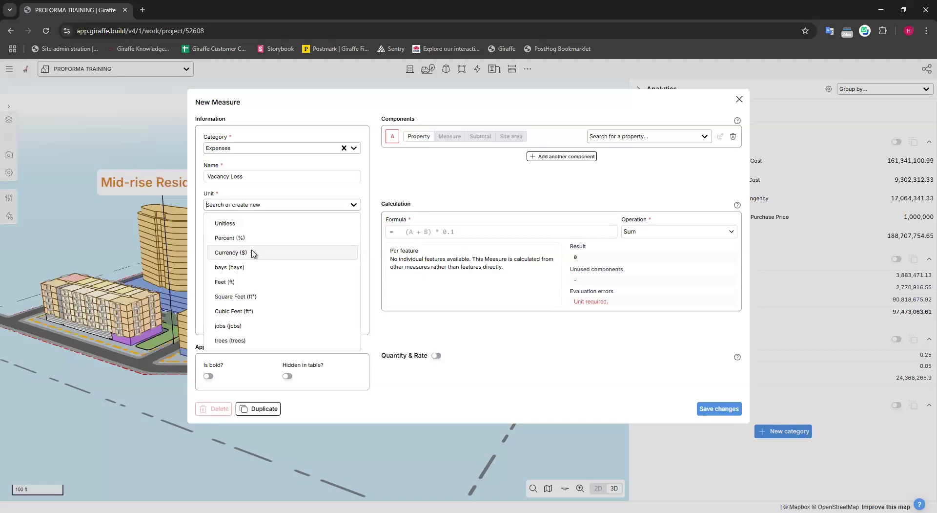
pyautogui.click(250, 252)
# Set component A of Vacancy Loss to the Currency in Incomes subtotal and add the Vacancy Rate measure as component B
pyautogui.click(483, 137)
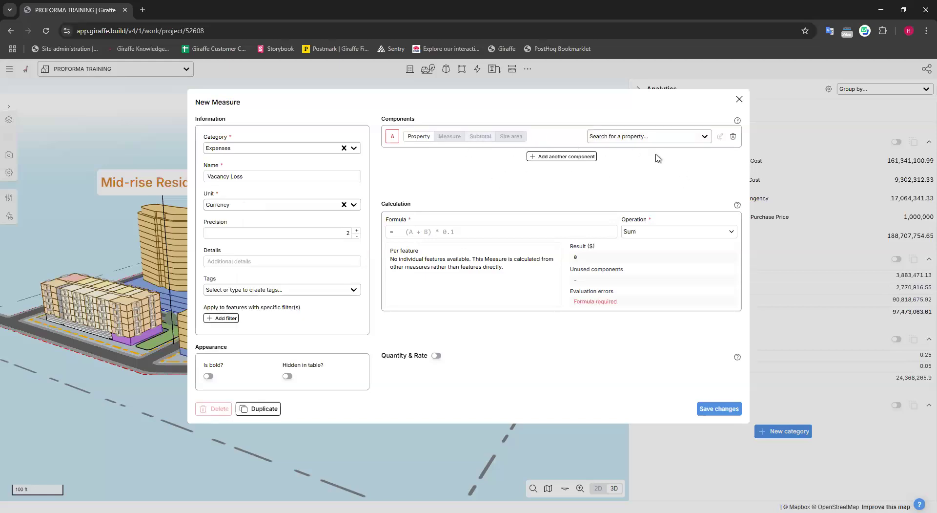
pyautogui.click(638, 136)
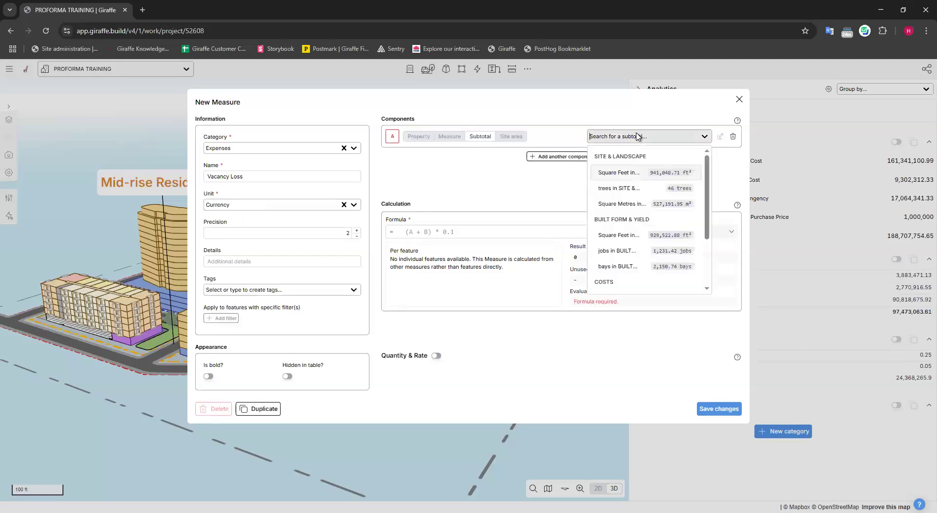
pyautogui.scroll(-2, 644, 230)
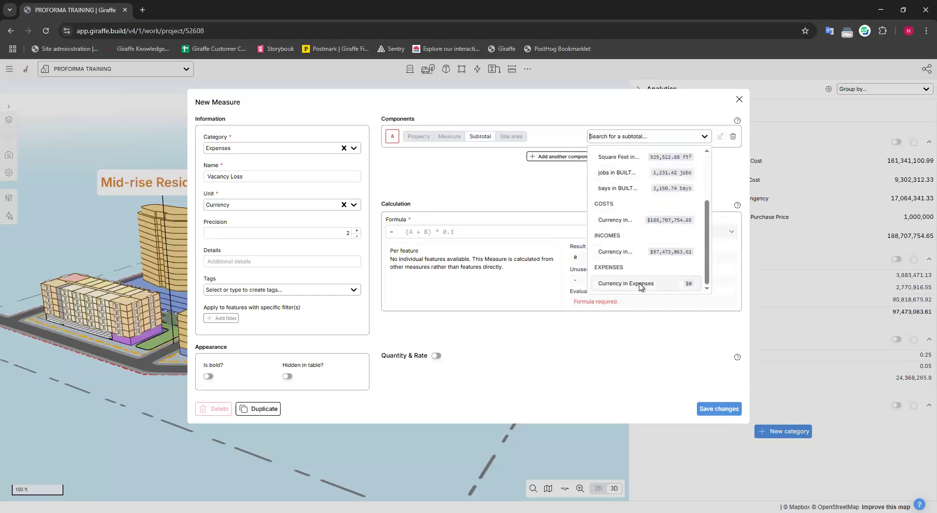
pyautogui.click(620, 252)
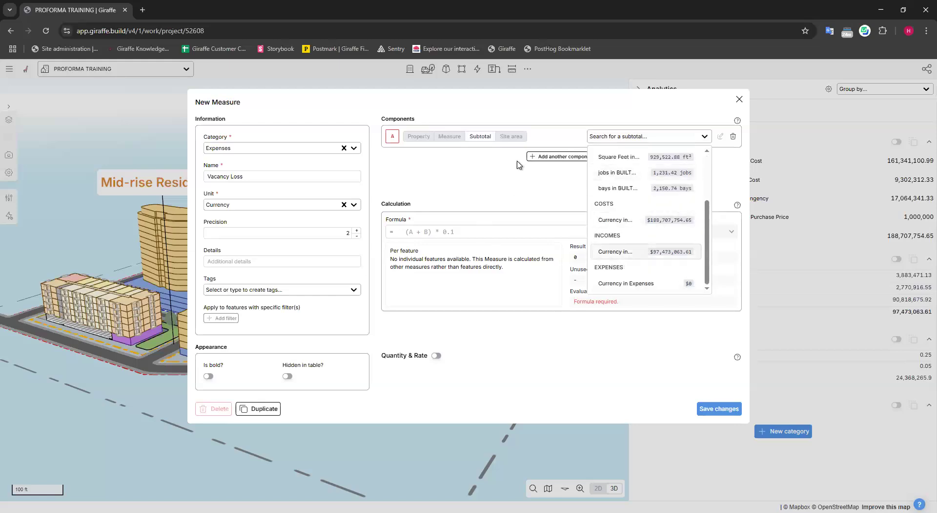
pyautogui.click(546, 157)
pyautogui.click(450, 159)
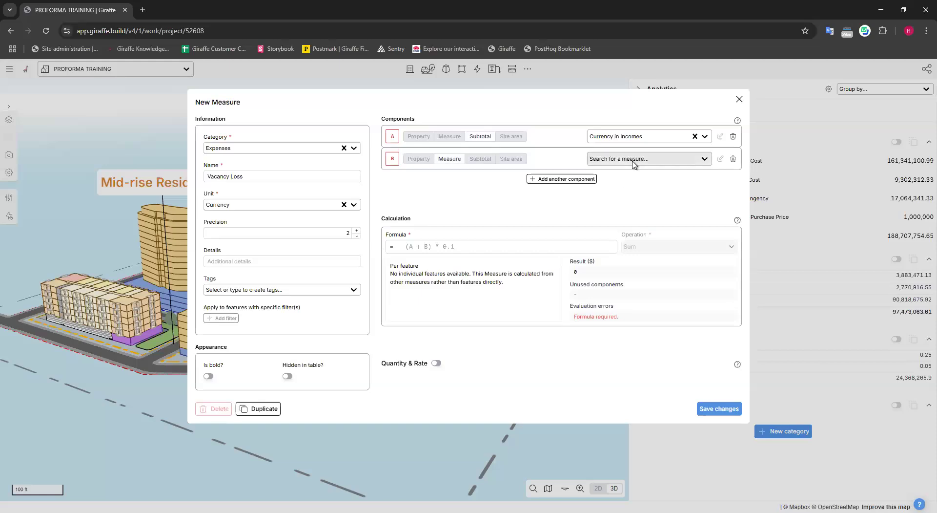
pyautogui.click(633, 159)
pyautogui.write('vac')
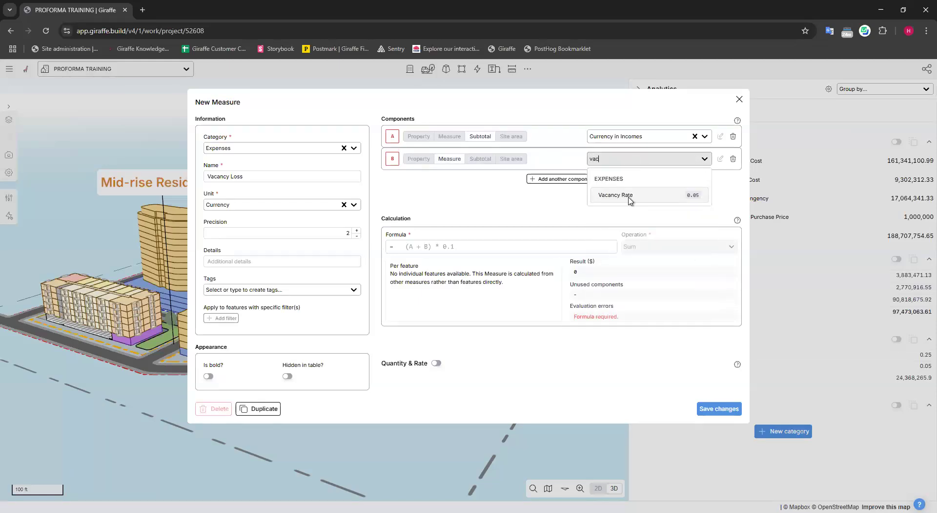
pyautogui.click(637, 201)
# Calculate Vacancy Loss with the formula A*B and save the measure
pyautogui.click(436, 246)
pyautogui.write('A*B')
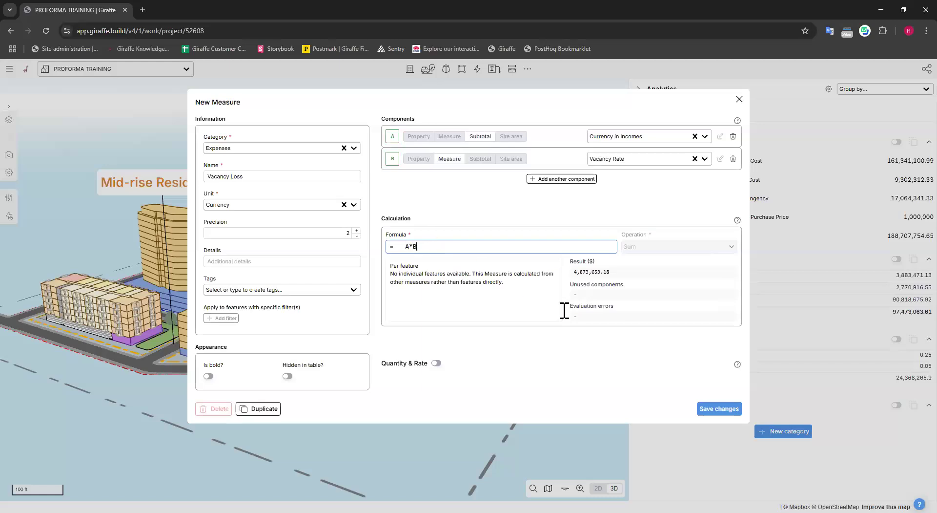
pyautogui.click(708, 408)
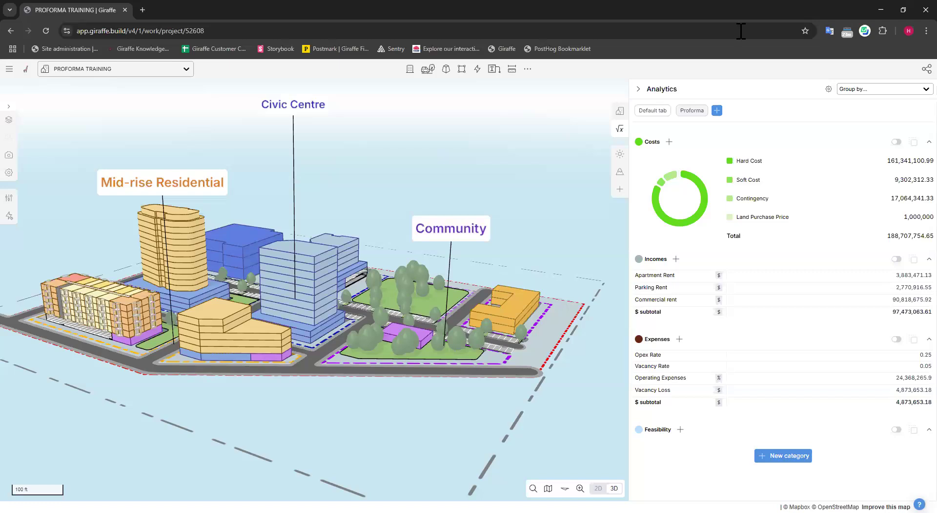
# Start a new Feasibility measure named Cap rate, remove its default component and make it Unitless
pyautogui.click(680, 429)
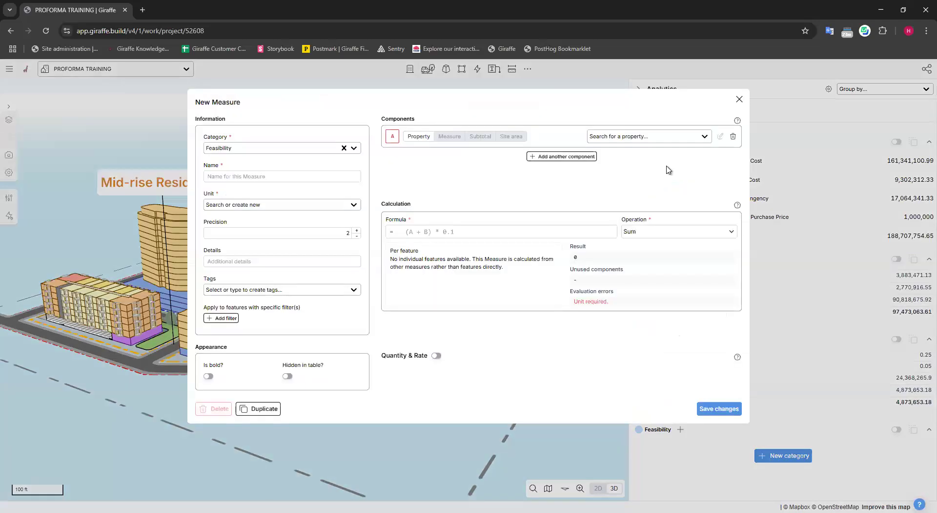
pyautogui.click(233, 177)
pyautogui.write('Cap rate')
pyautogui.click(733, 136)
pyautogui.click(244, 204)
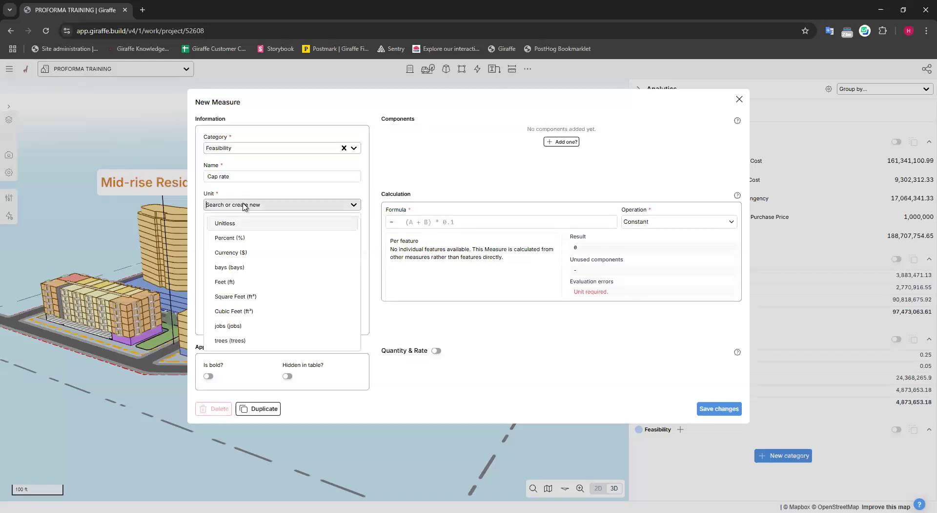
pyautogui.click(238, 224)
# Give Cap rate the constant formula .05 and save the measure
pyautogui.click(433, 221)
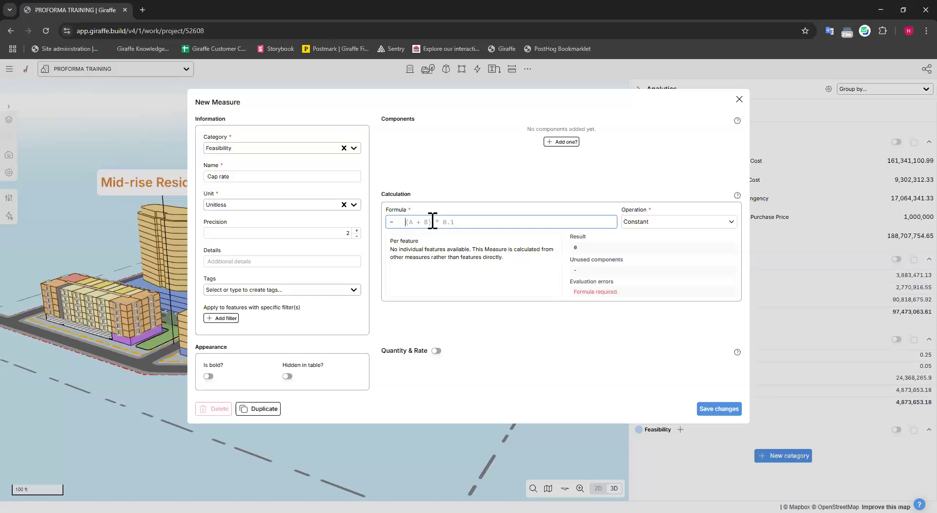
pyautogui.write('.05')
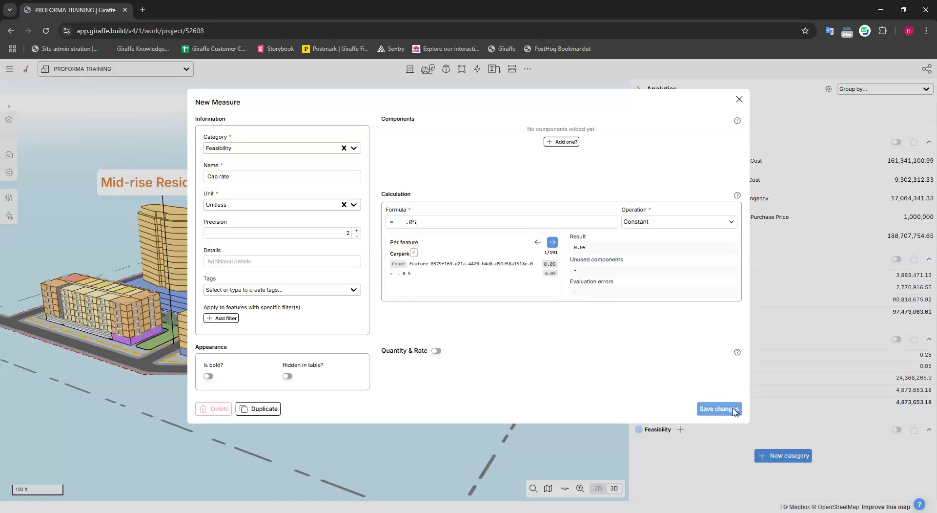
pyautogui.click(722, 409)
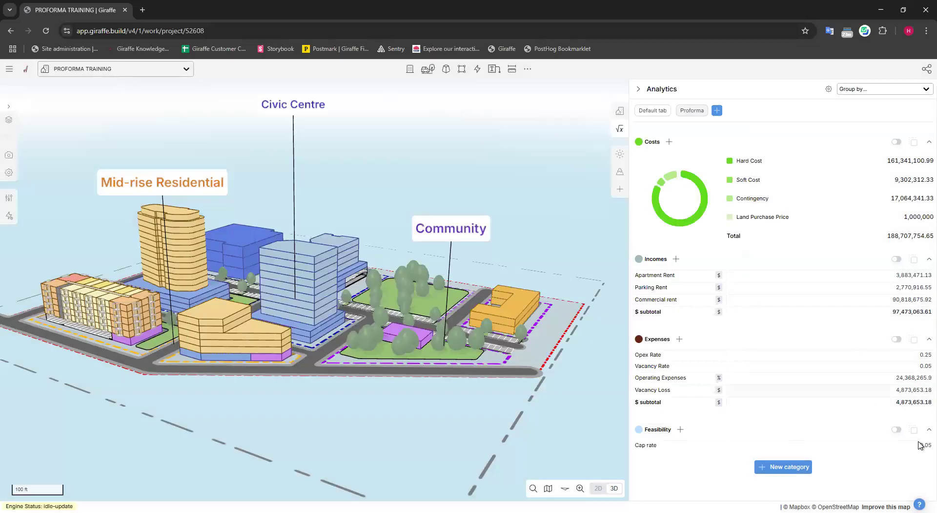
# Start a new Feasibility measure named Net Operating Income
pyautogui.click(680, 429)
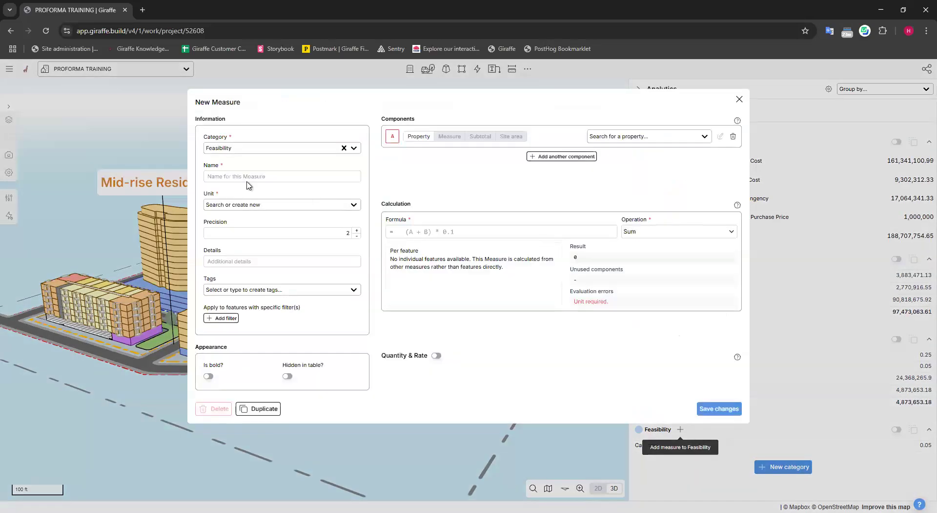
pyautogui.click(225, 177)
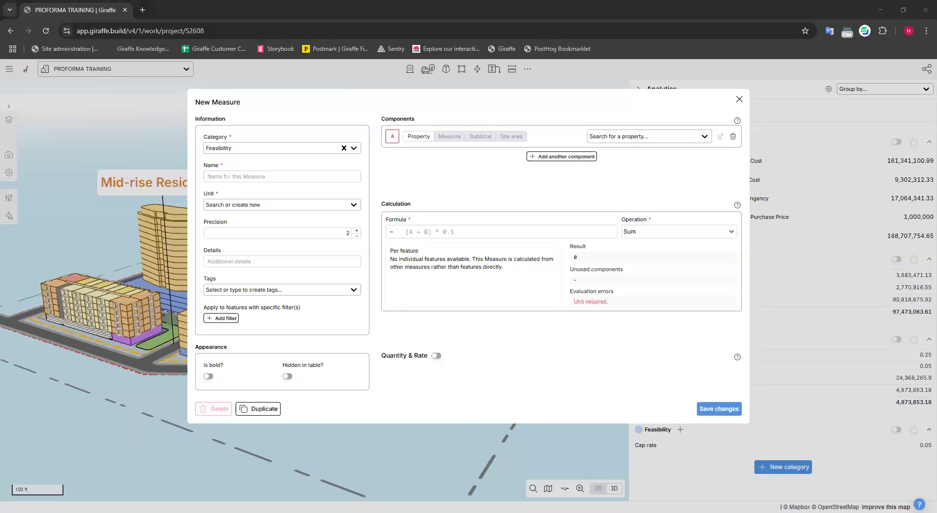
pyautogui.click(251, 176)
pyautogui.write('Net Operating Income')
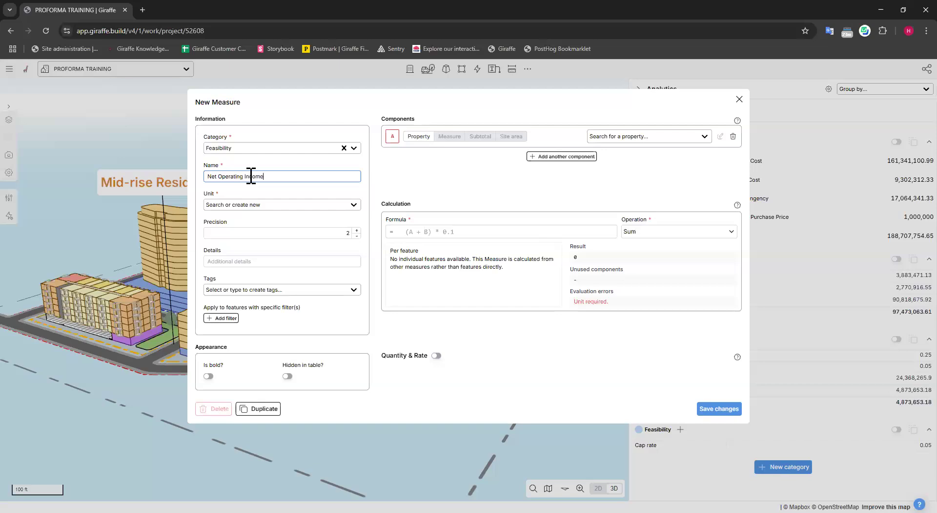
pyautogui.click(431, 173)
# Set component A of Net Operating Income to the Currency in Incomes subtotal and component B to the Currency in Expenses subtotal
pyautogui.click(658, 137)
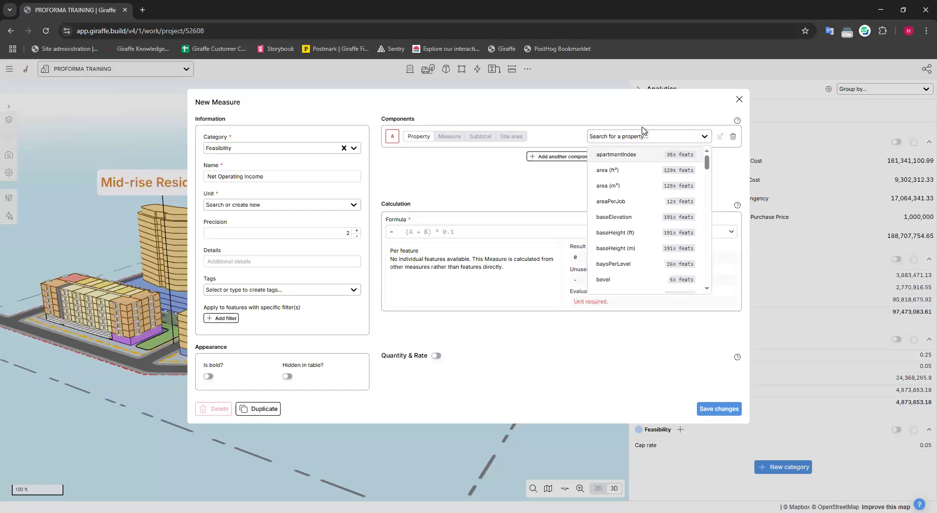
pyautogui.click(480, 136)
pyautogui.click(644, 136)
pyautogui.write('inc')
pyautogui.click(641, 172)
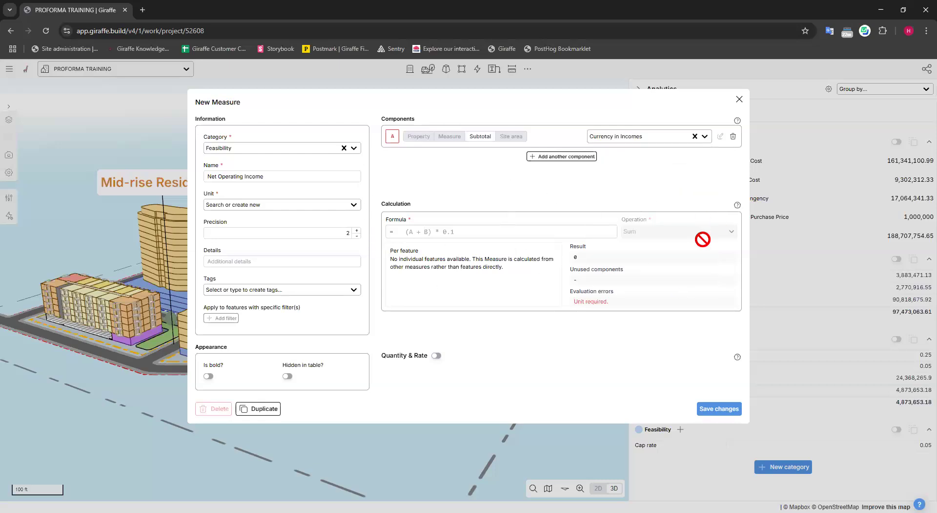
pyautogui.click(561, 156)
pyautogui.click(649, 159)
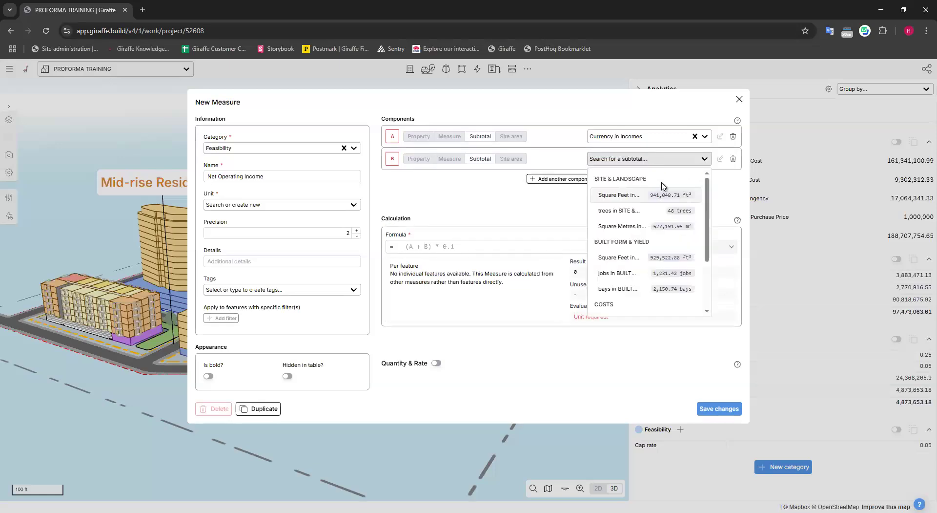
pyautogui.scroll(-3, 628, 251)
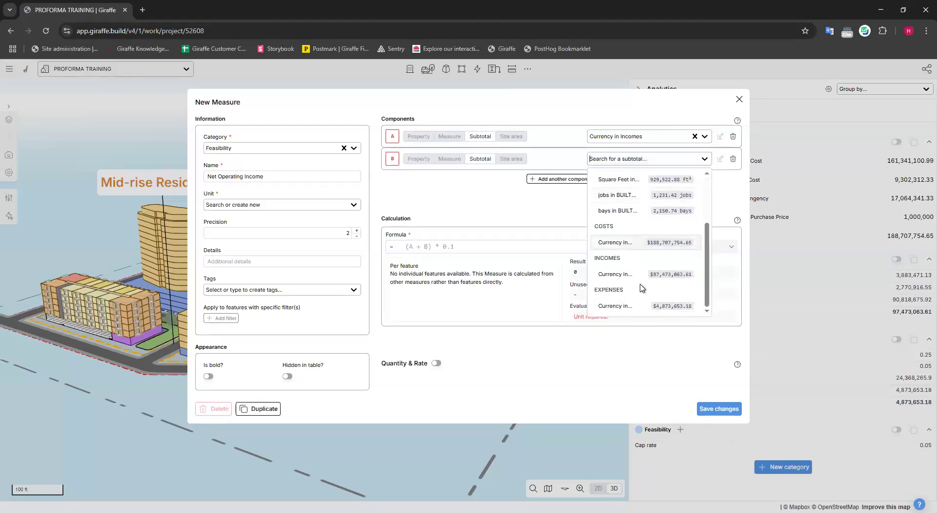
pyautogui.press('Return')
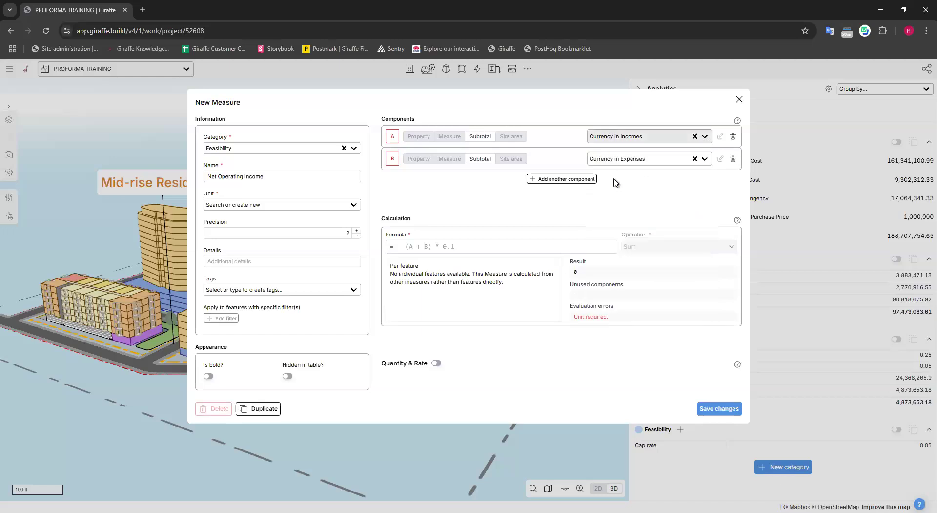
# Set the formula of Net Operating Income to (A-B)*12
pyautogui.click(434, 246)
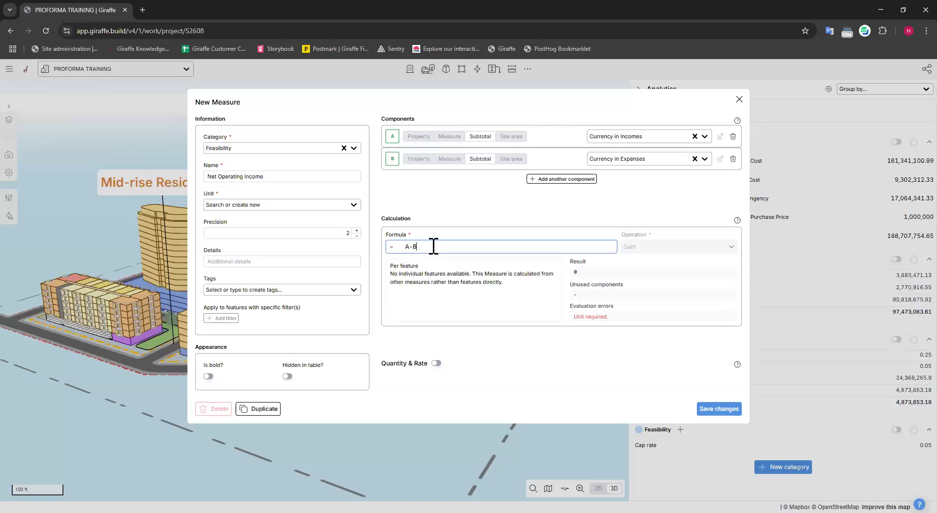
pyautogui.write(')')
pyautogui.click(405, 246)
pyautogui.write('(A-B)*12')
pyautogui.click(726, 334)
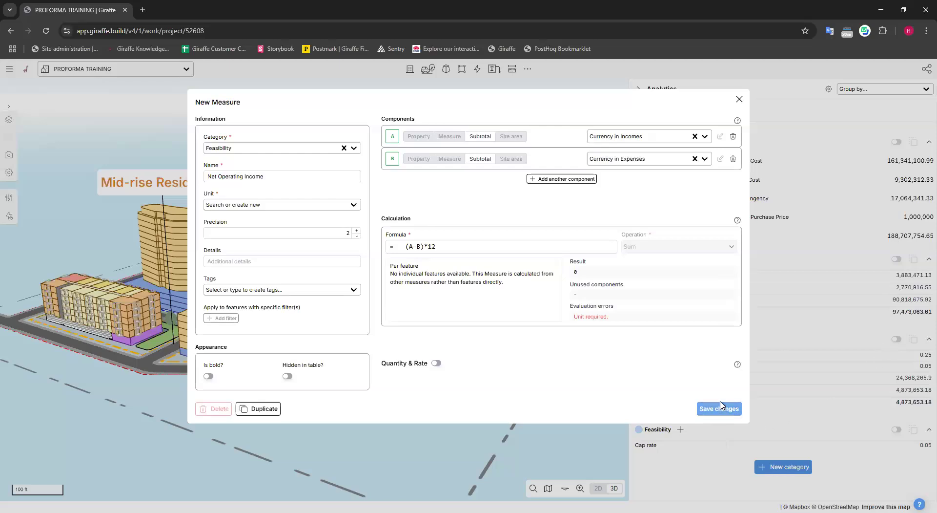
# Choose Currency as the unit of Net Operating Income and save the measure
pyautogui.click(217, 206)
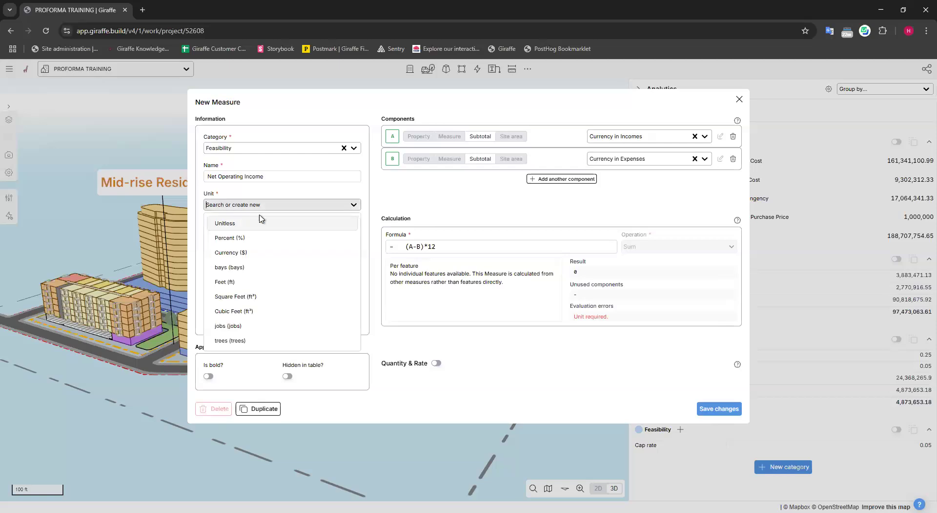
pyautogui.click(266, 252)
pyautogui.click(720, 409)
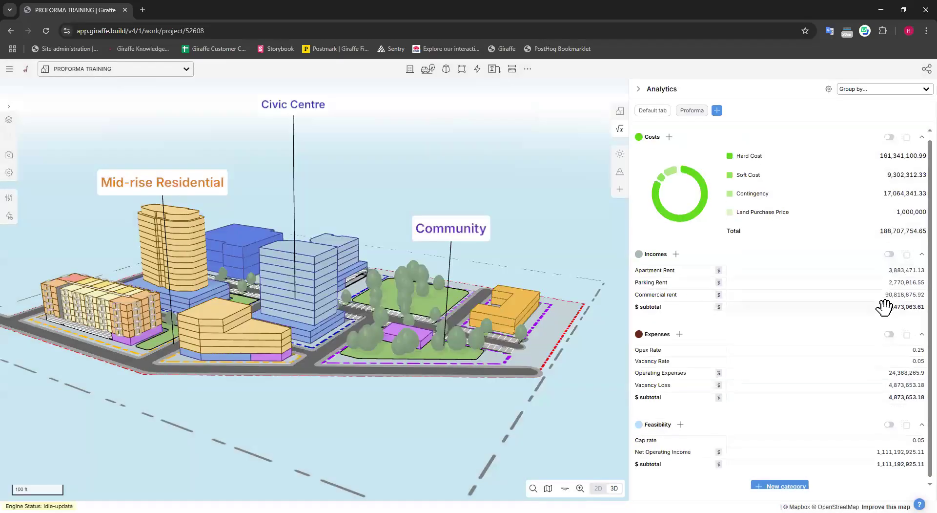
# Start a new Feasibility measure named Return on Cost with Percent as its unit
pyautogui.click(680, 420)
pyautogui.click(240, 176)
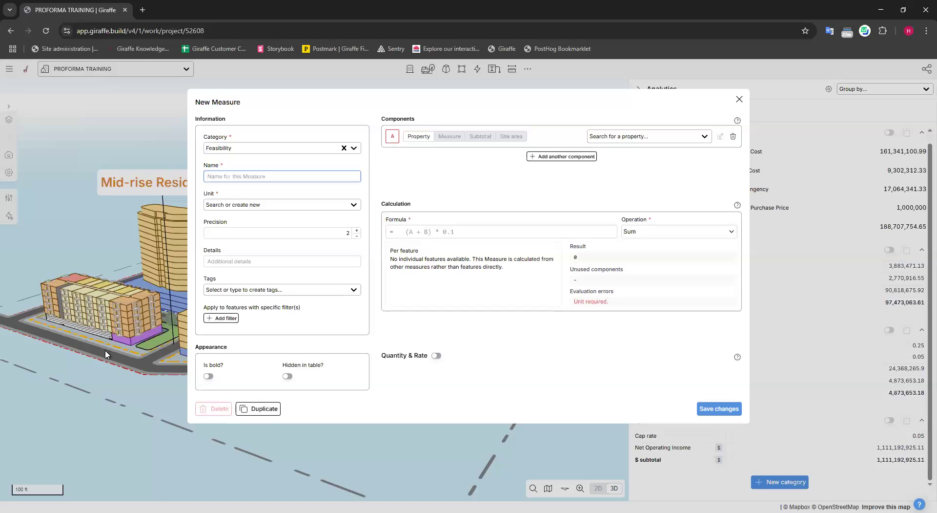
pyautogui.write('Return on Cost')
pyautogui.click(279, 208)
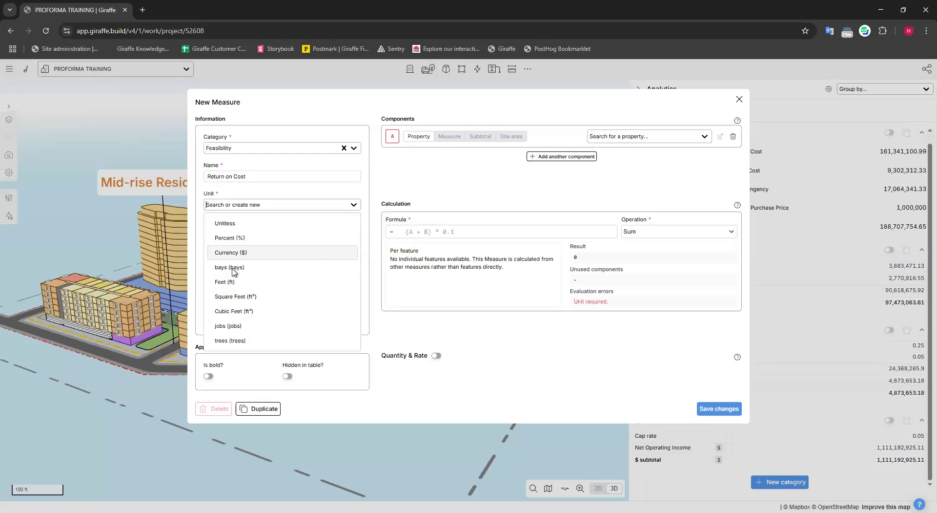
pyautogui.click(249, 239)
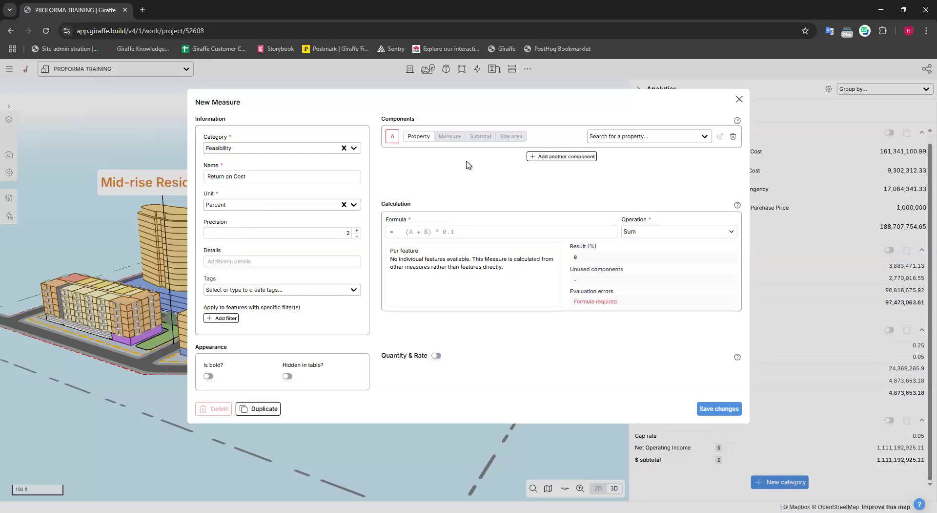
# Set component A of Return on Cost to the Currency in Costs subtotal and add the Net Operating Income measure as component B
pyautogui.click(480, 137)
pyautogui.click(636, 138)
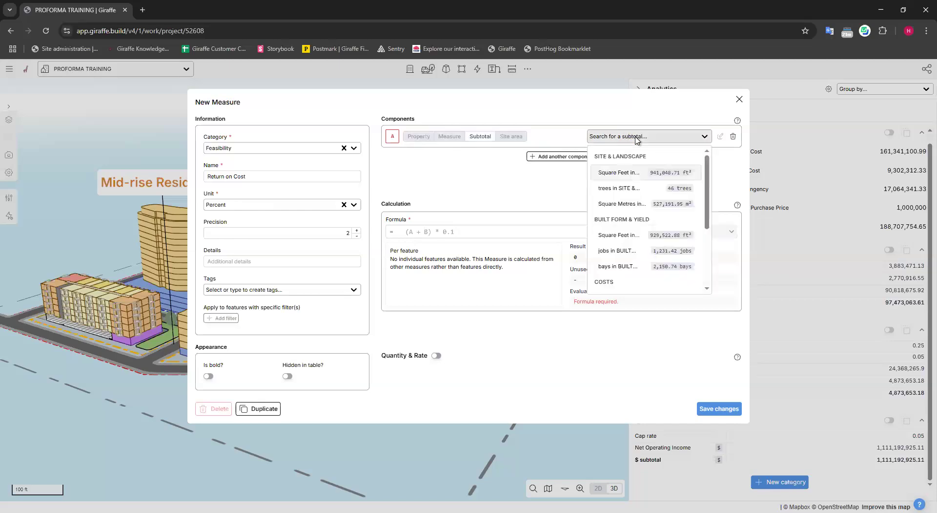
pyautogui.scroll(-3, 625, 208)
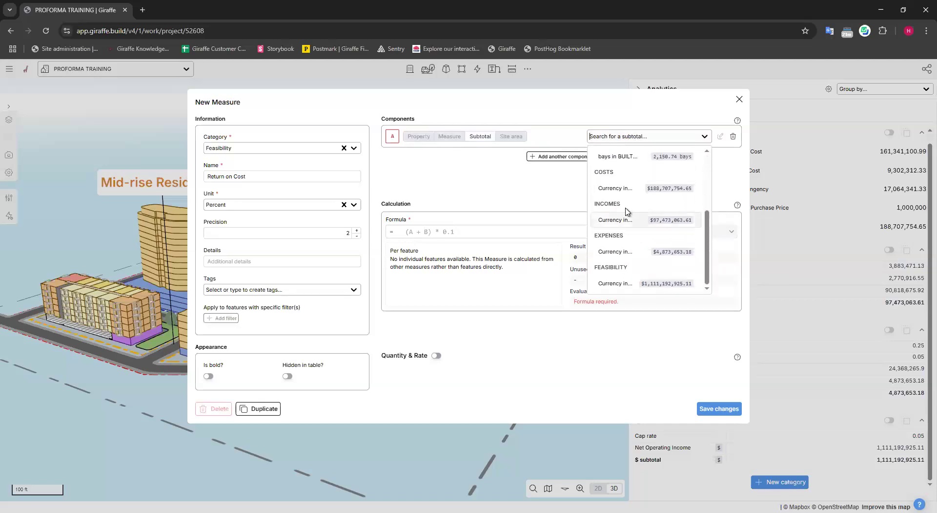
pyautogui.click(553, 159)
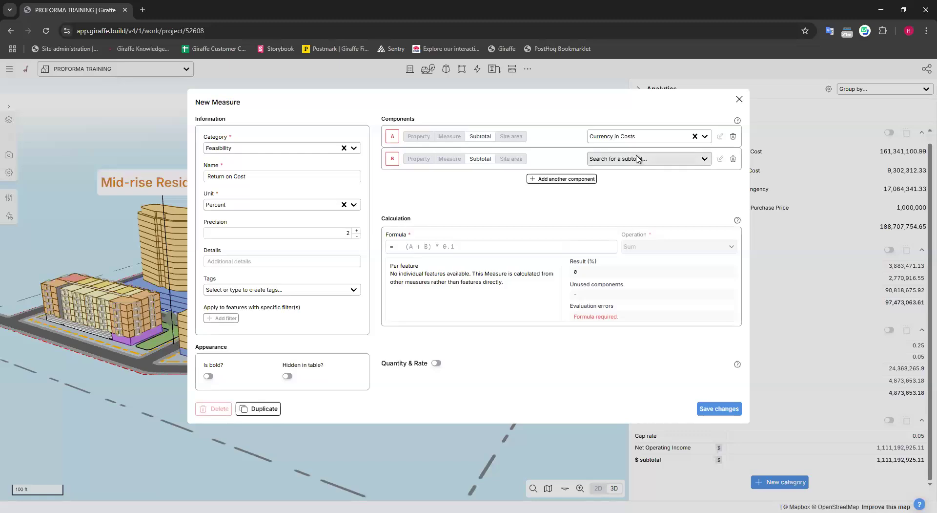
pyautogui.click(449, 158)
pyautogui.click(644, 159)
pyautogui.scroll(-2, 640, 230)
pyautogui.write('net')
pyautogui.click(630, 200)
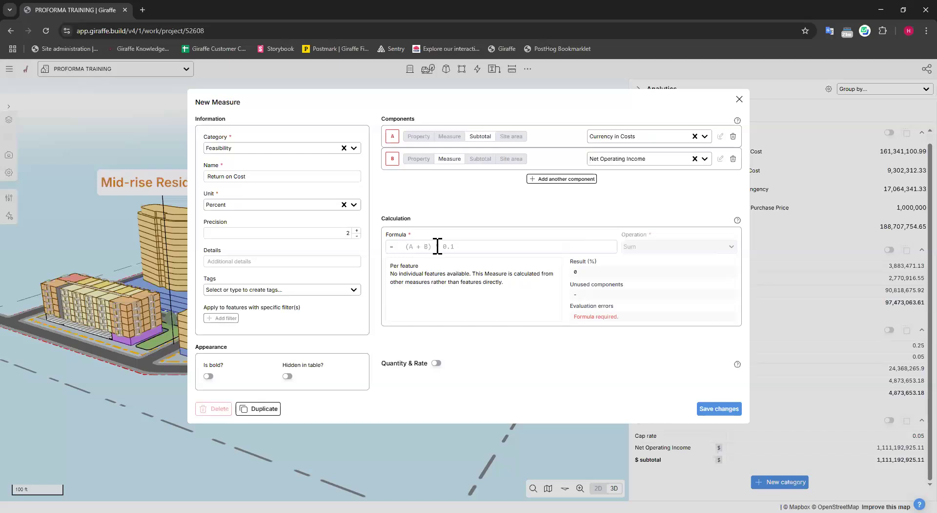
pyautogui.click(429, 247)
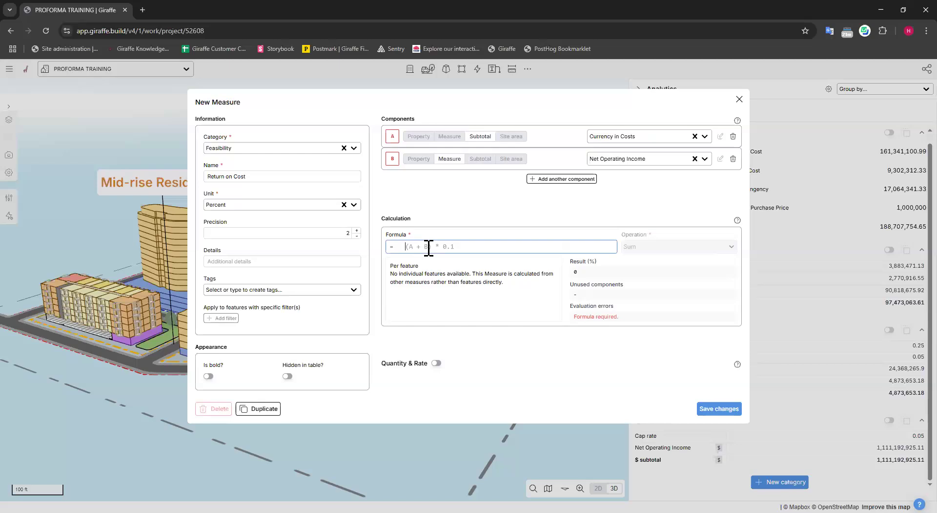
pyautogui.write('B/A*10')
pyautogui.press('BackSpace')
pyautogui.moveTo(435, 246); pyautogui.dragTo(389, 246)
pyautogui.press('BackSpace')
# Calculate Return on Cost with the formula A/B*100 and save the measure
pyautogui.write('A/B')
pyautogui.click(441, 245)
pyautogui.write('*100')
pyautogui.click(720, 408)
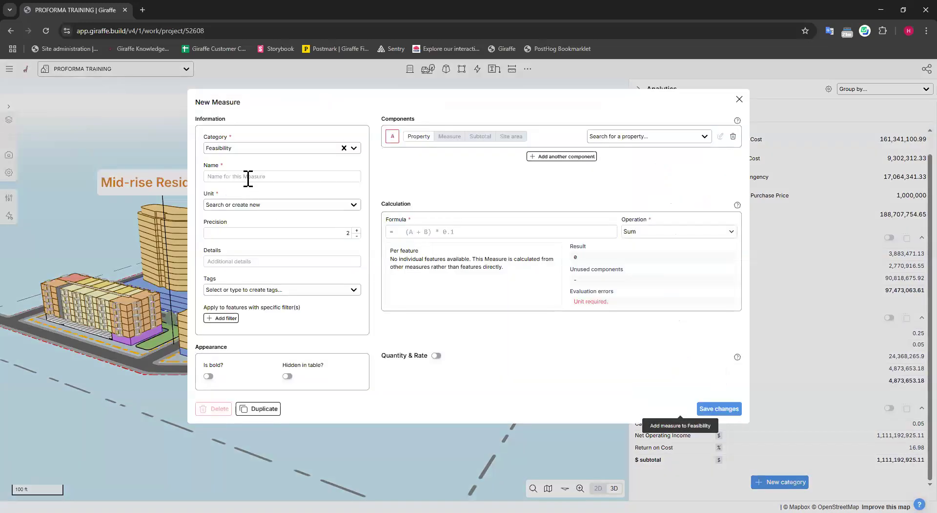
# Start a new Feasibility measure named Terminal Value with the Cap rate measure as component A
pyautogui.click(248, 178)
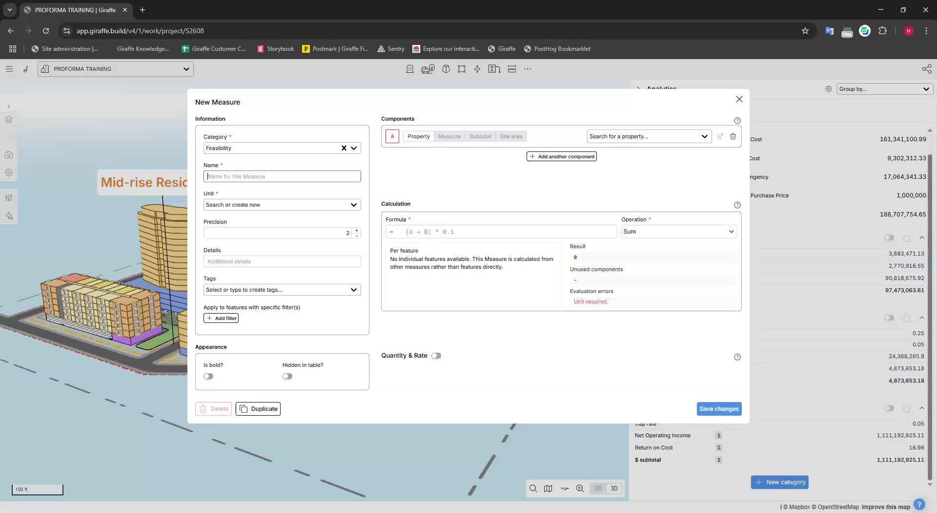
pyautogui.write('Terminal Value')
pyautogui.click(622, 142)
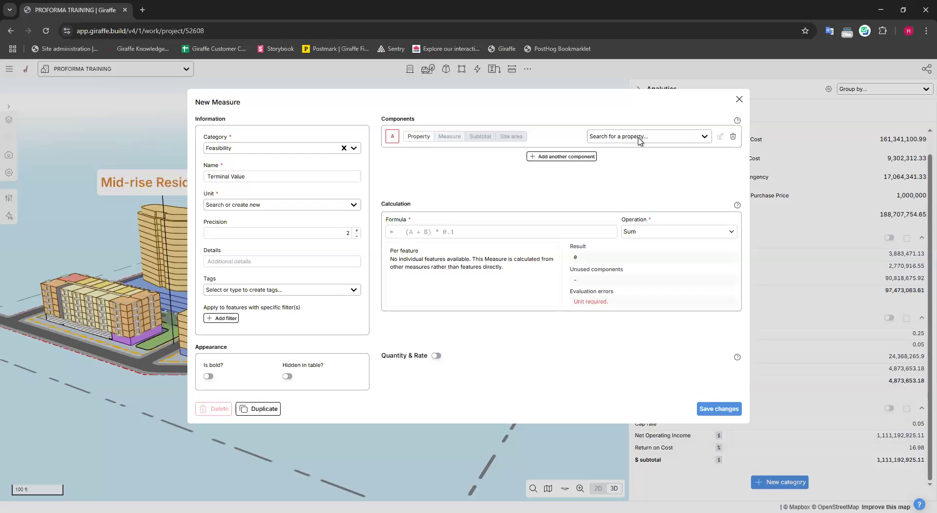
pyautogui.click(639, 141)
pyautogui.write('cap')
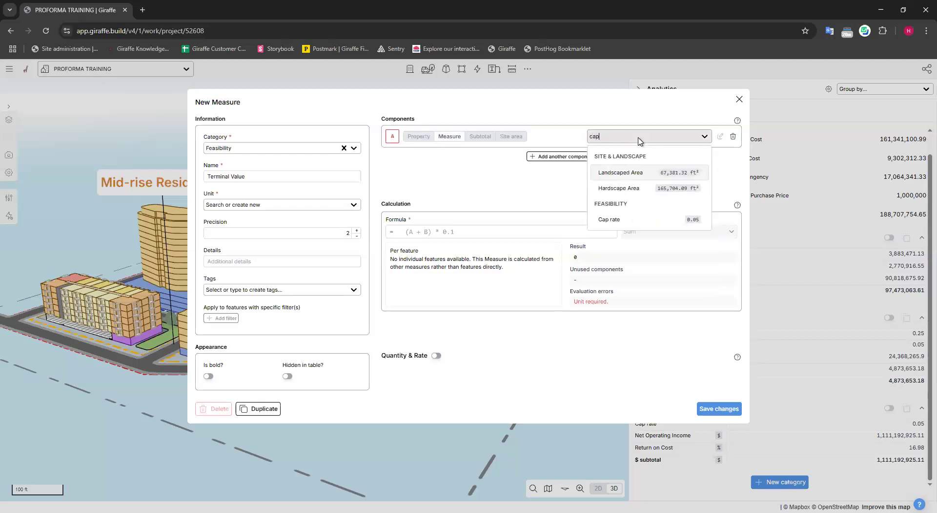
pyautogui.click(629, 220)
# Add the Net Operating Income measure as component B of Terminal Value
pyautogui.click(575, 157)
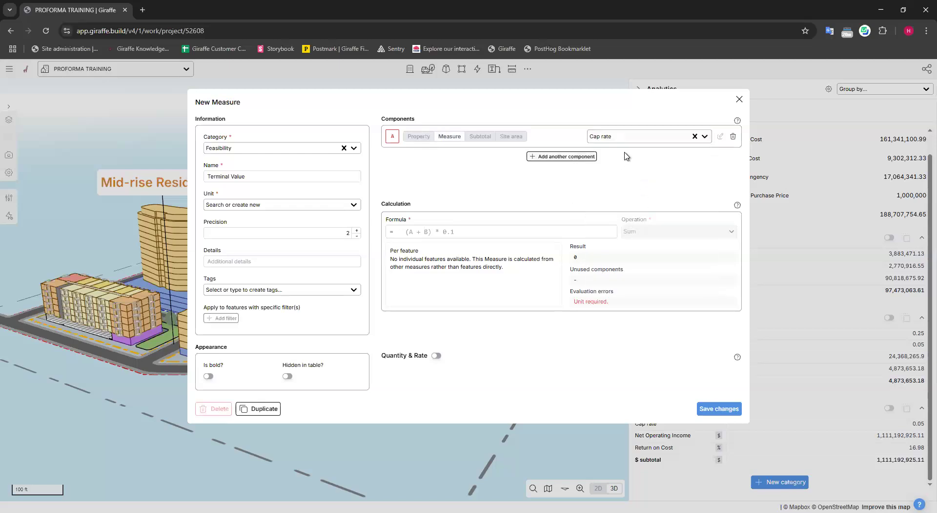
pyautogui.click(622, 161)
pyautogui.write('net')
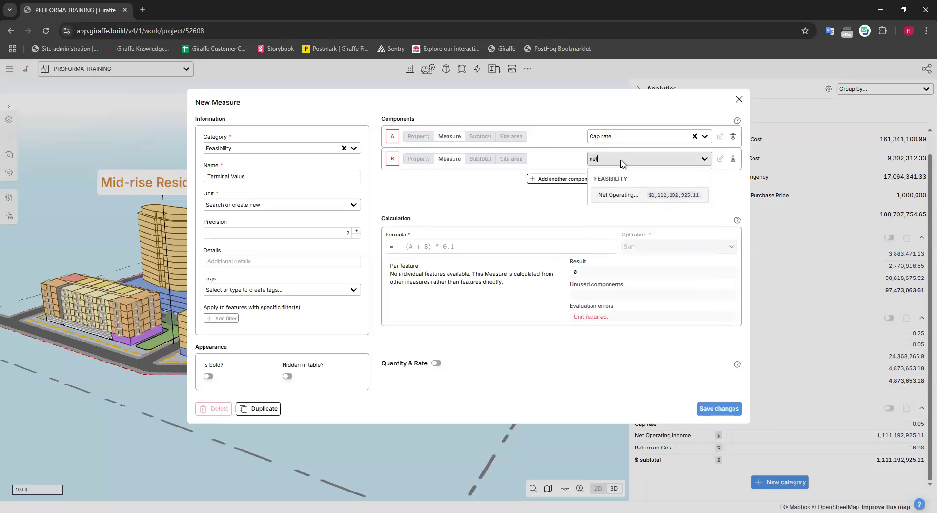
pyautogui.press('Return')
# Calculate Terminal Value in Currency with the formula A*B and save the measure
pyautogui.click(436, 244)
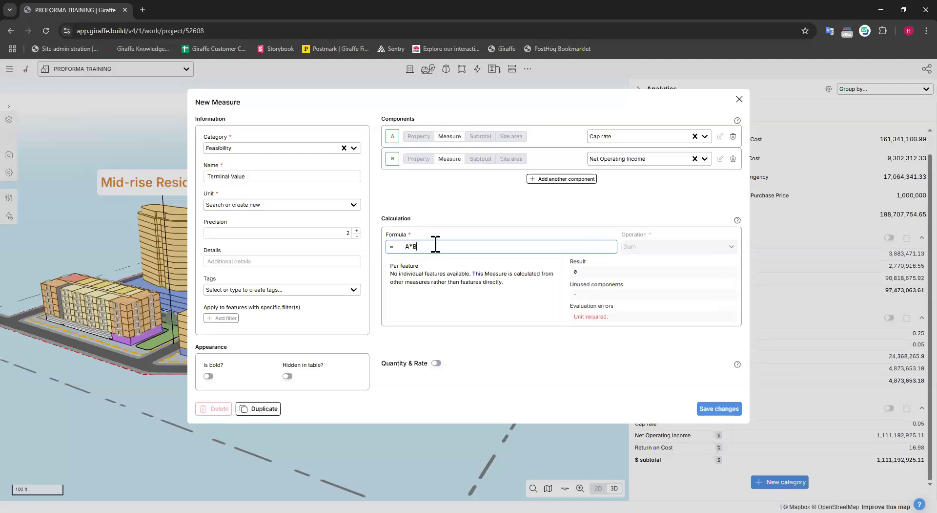
pyautogui.click(481, 192)
pyautogui.click(259, 205)
pyautogui.press('Return')
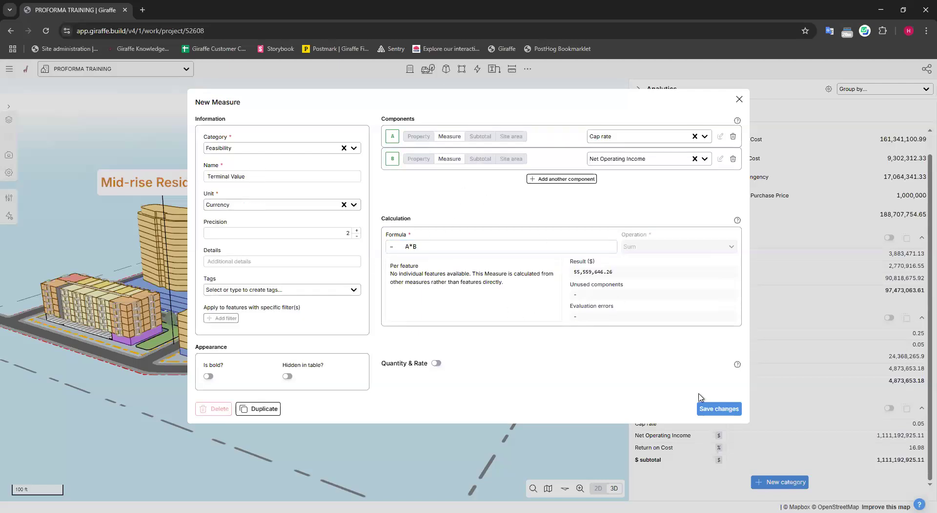
pyautogui.click(726, 408)
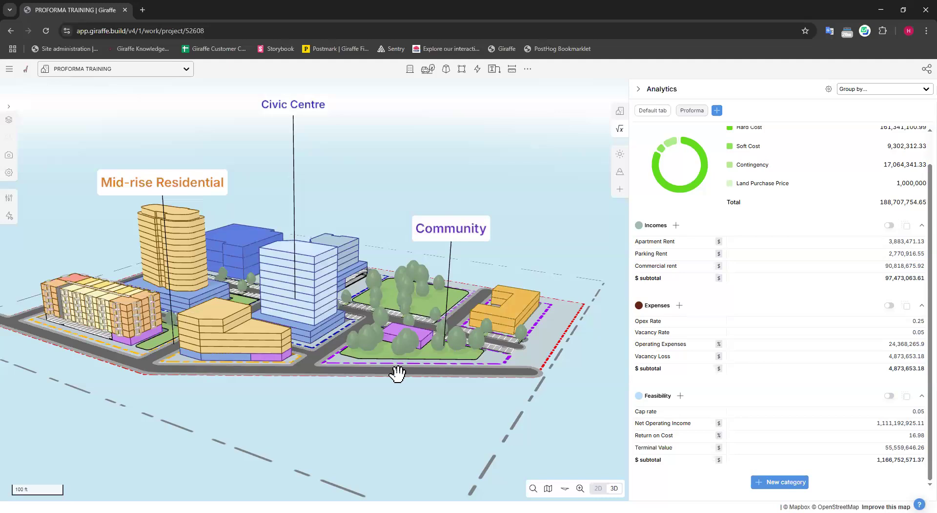
pyautogui.moveTo(389, 165)
pyautogui.mouseDown()
pyautogui.moveTo(419, 165)
pyautogui.moveTo(401, 165)
pyautogui.mouseUp()
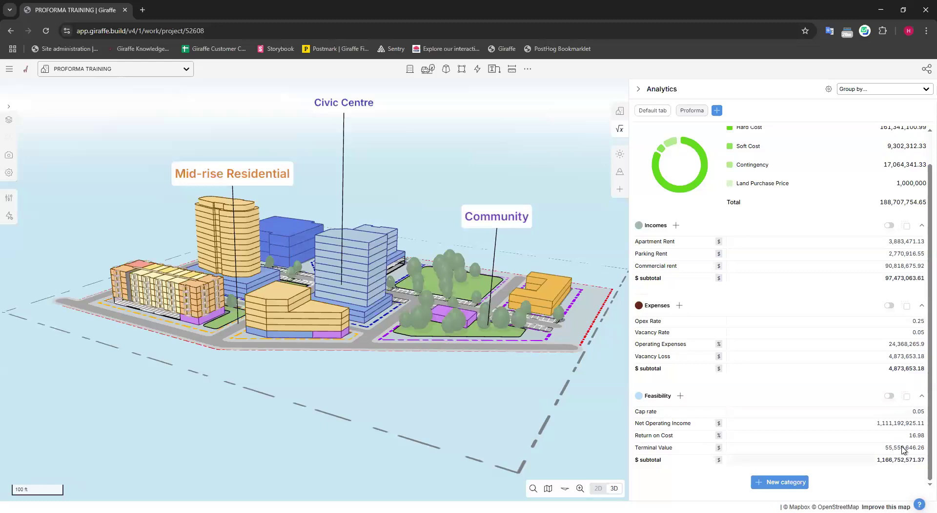
# Show the project's layers and examine the Civic Centre, Mid-rise Residential and Community & Infrastructure layer groups
pyautogui.scroll(2, 907, 300)
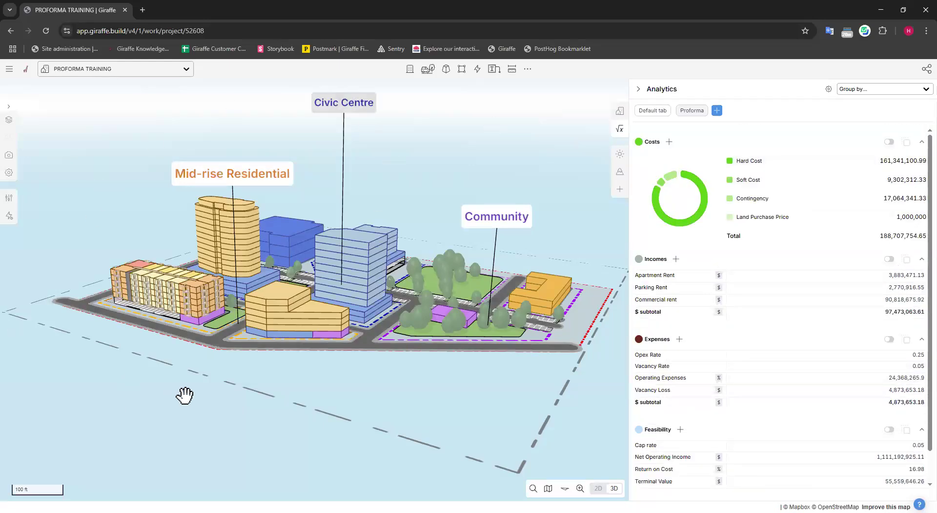
pyautogui.click(9, 108)
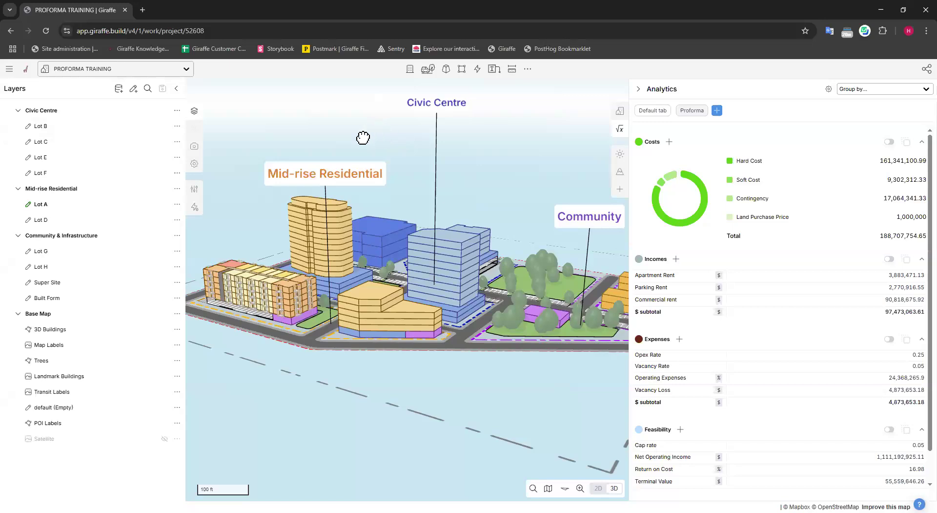
pyautogui.scroll(5, 364, 139)
pyautogui.scroll(-5, 379, 123)
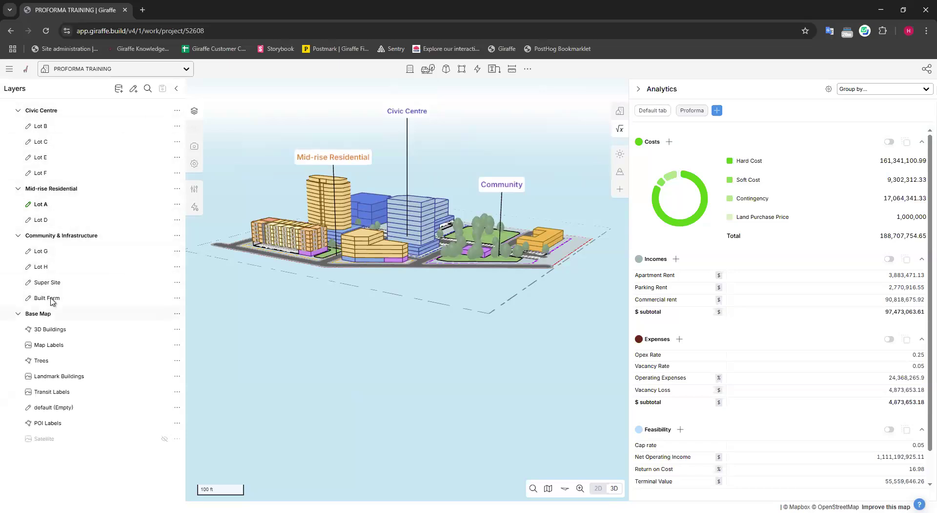
pyautogui.click(17, 236)
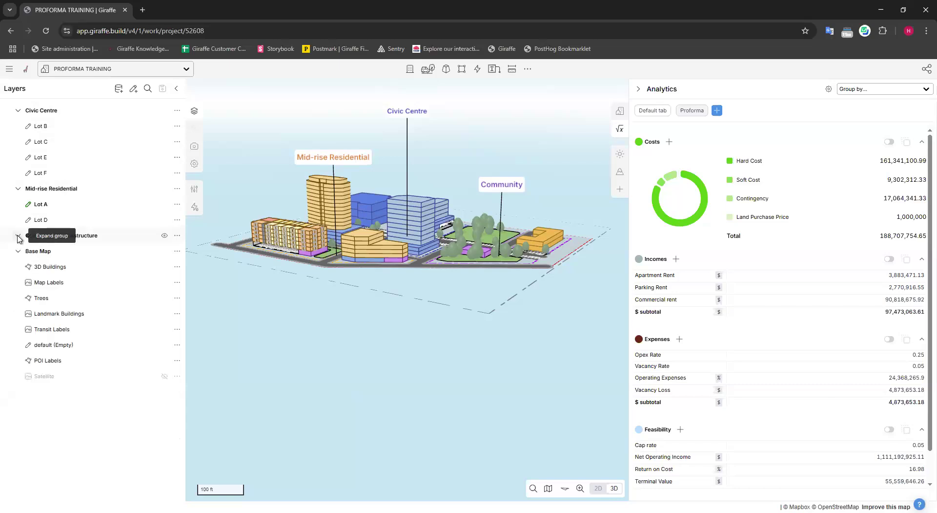
pyautogui.click(18, 189)
pyautogui.click(18, 190)
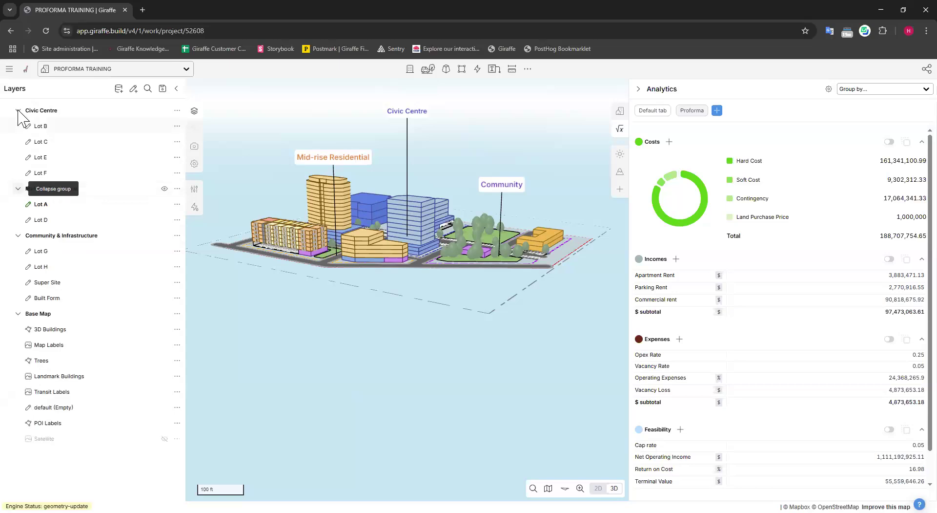
pyautogui.click(18, 111)
pyautogui.click(18, 111)
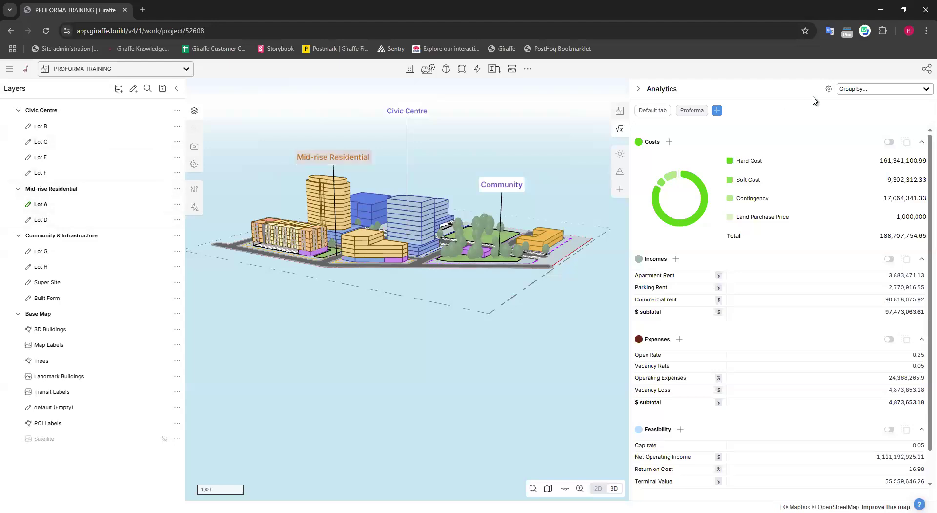
# Group the Proforma analytics results by Layer Group
pyautogui.press('ctrl')
pyautogui.press('ctrl')
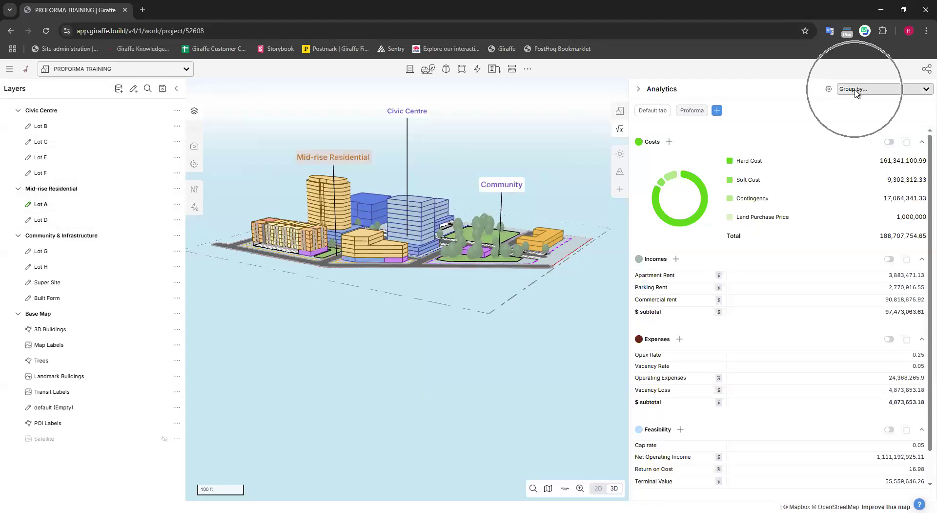
pyautogui.click(867, 92)
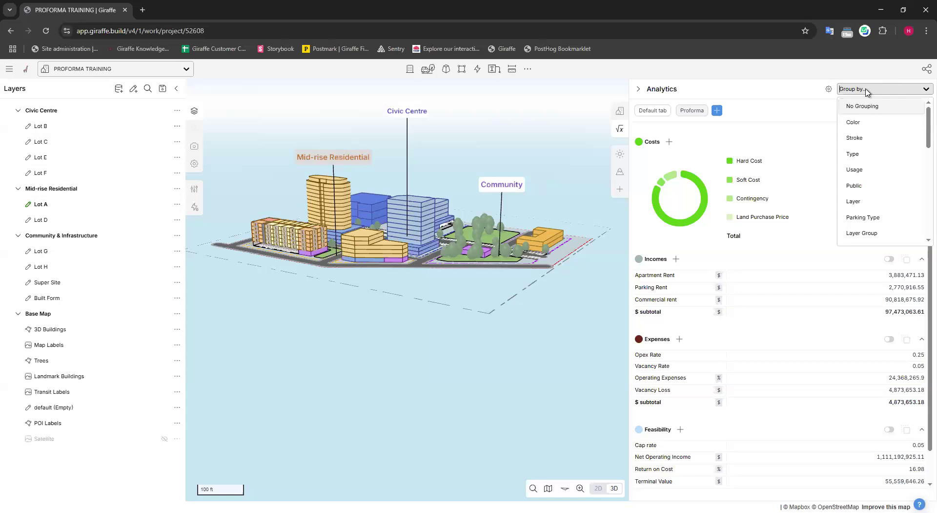
pyautogui.write('layer')
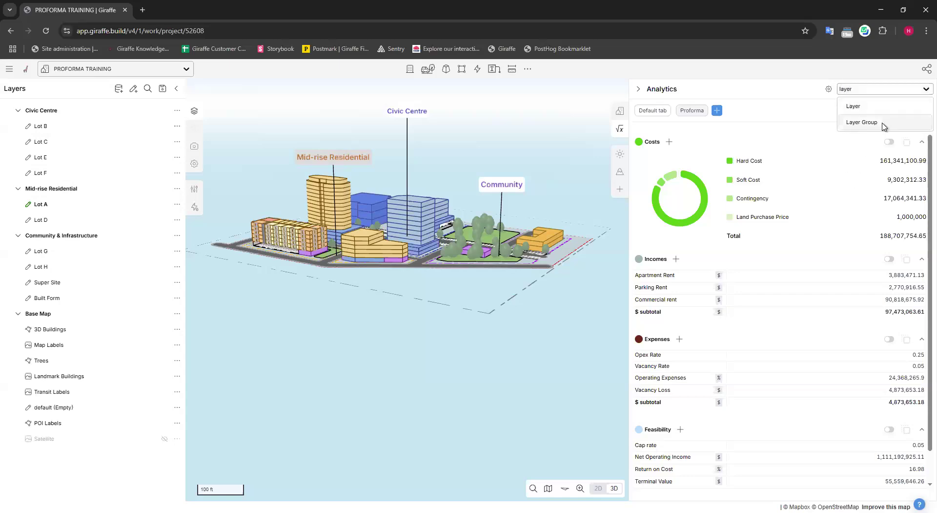
pyautogui.press('Return')
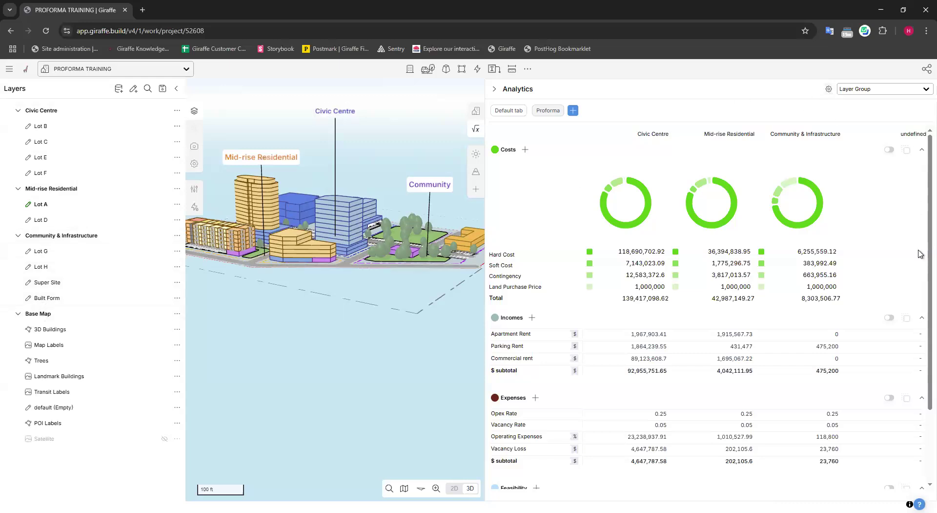
# Hide the No Layer Group group in the analytics settings and close them
pyautogui.click(829, 88)
pyautogui.click(113, 212)
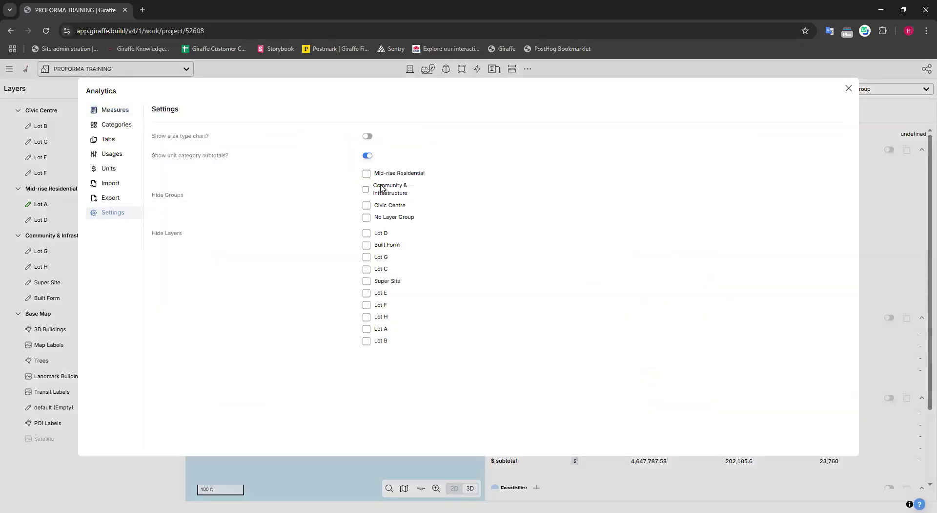
pyautogui.click(366, 217)
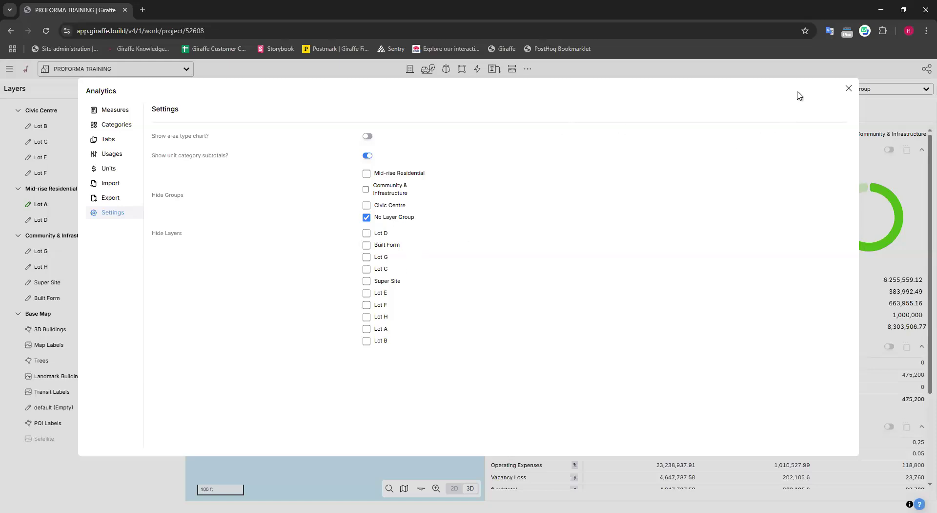
pyautogui.click(849, 88)
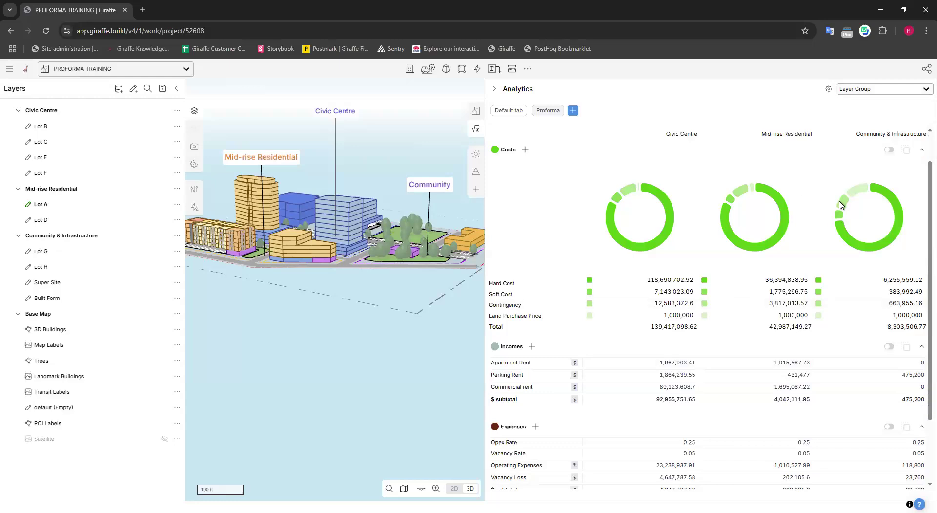
# Compare the Costs, Incomes, Expenses and Feasibility figures across the layer groups and narrow the Analytics panel
pyautogui.scroll(-3, 825, 283)
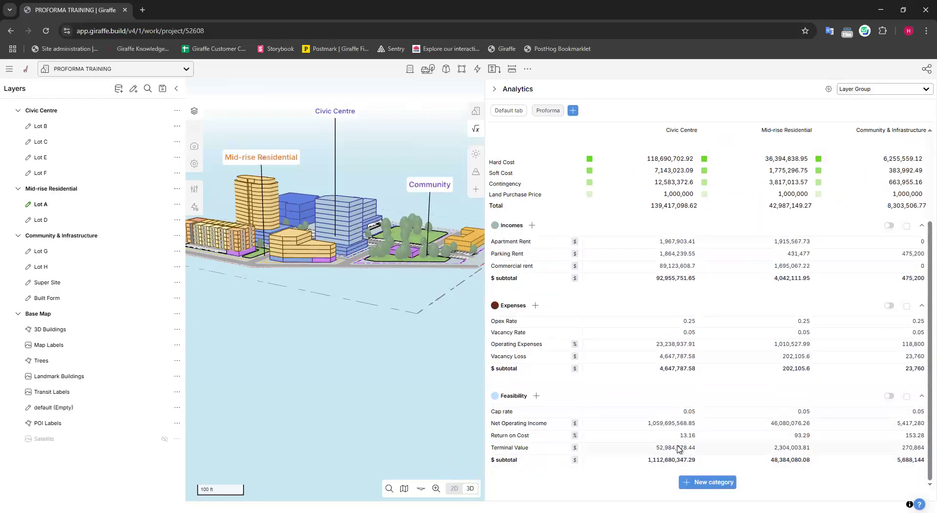
pyautogui.scroll(5, 690, 130)
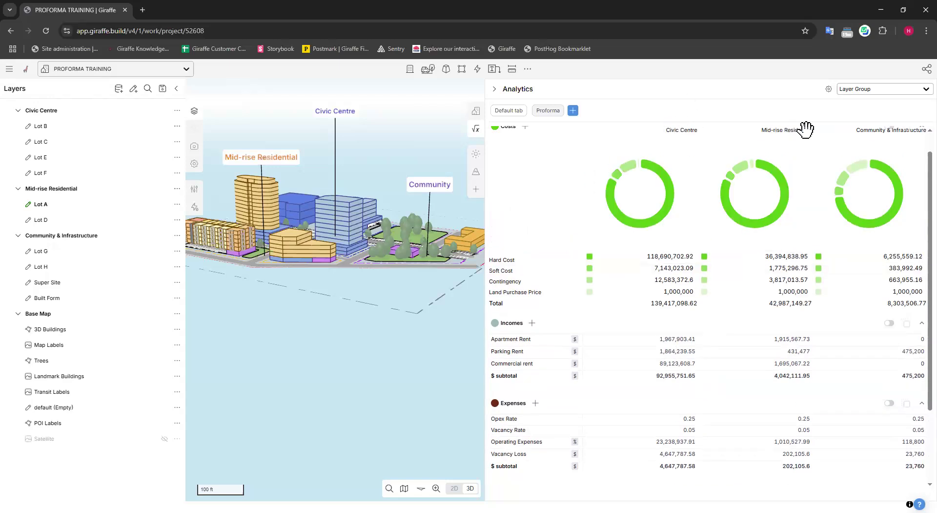
pyautogui.scroll(-3, 775, 257)
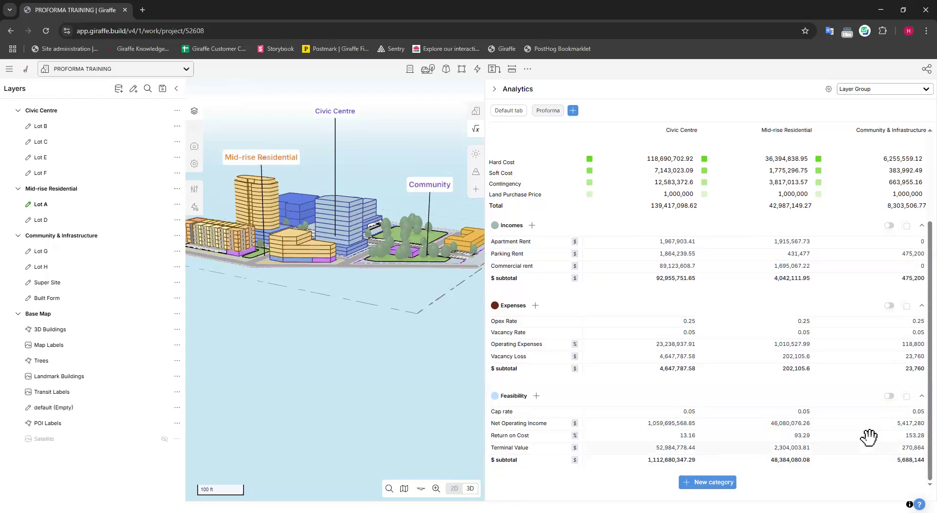
pyautogui.scroll(3, 869, 436)
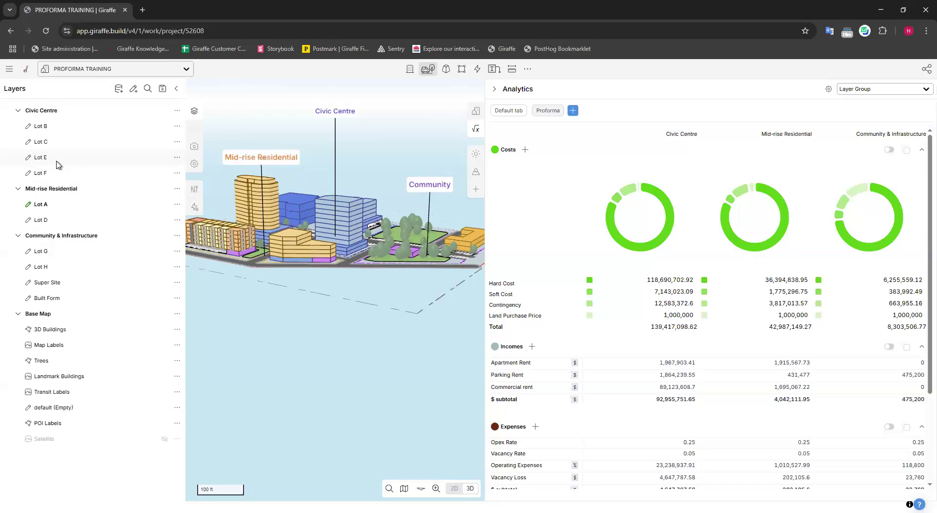
pyautogui.moveTo(486, 216); pyautogui.dragTo(695, 220)
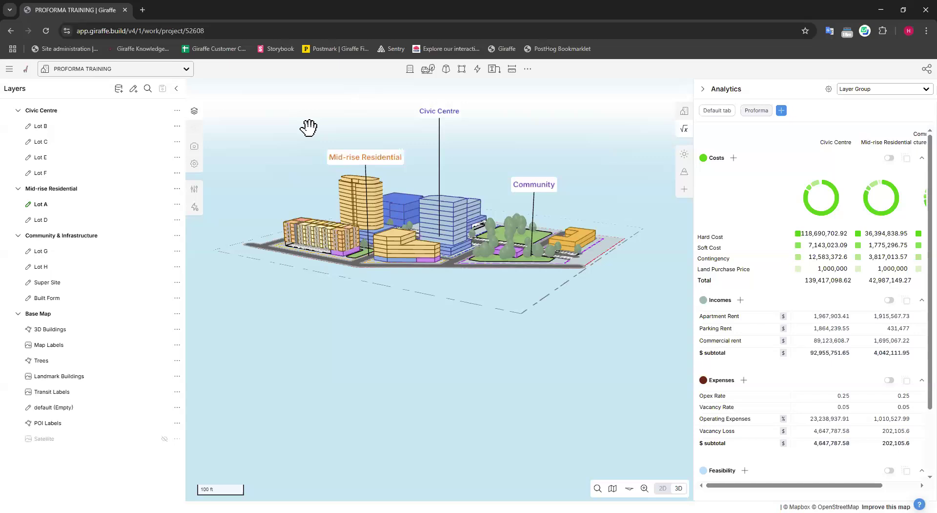
# Switch to the City Hall project and show its Analytics
pyautogui.click(161, 68)
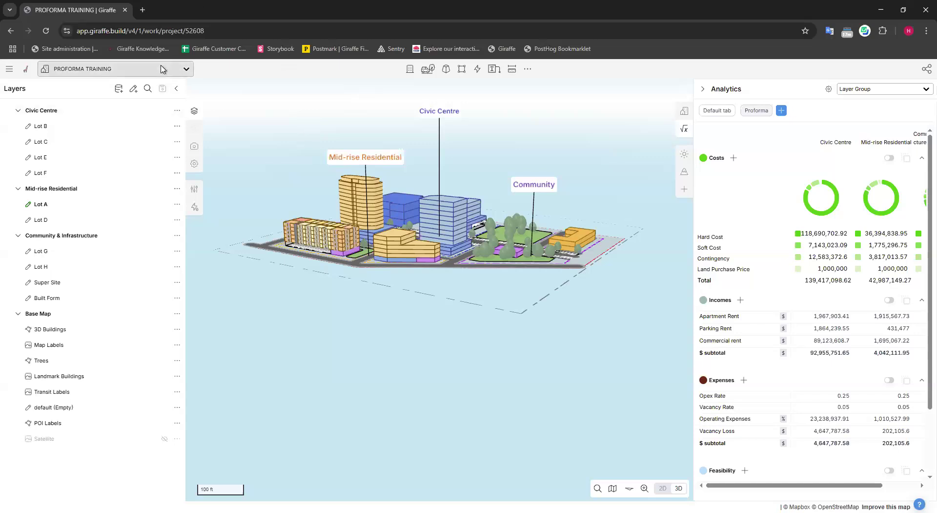
pyautogui.press('Down')
pyautogui.press('Down')
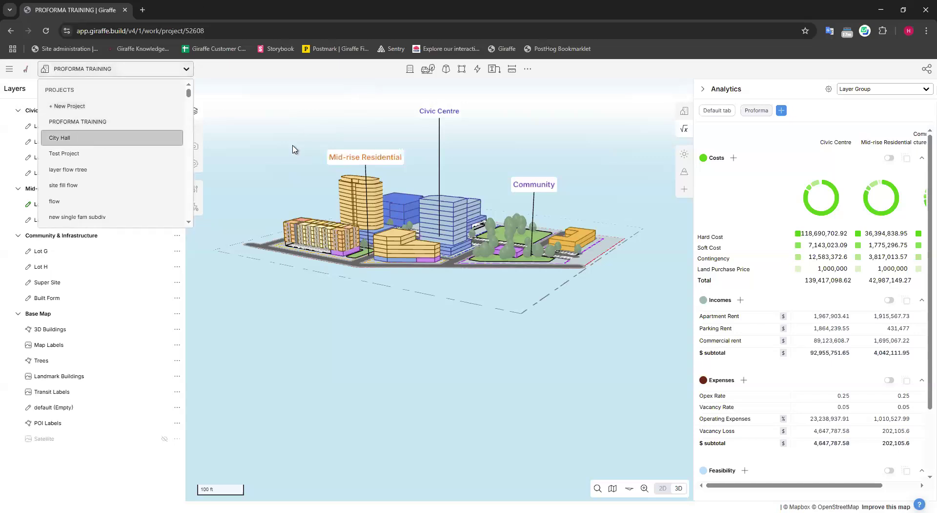
pyautogui.press('Return')
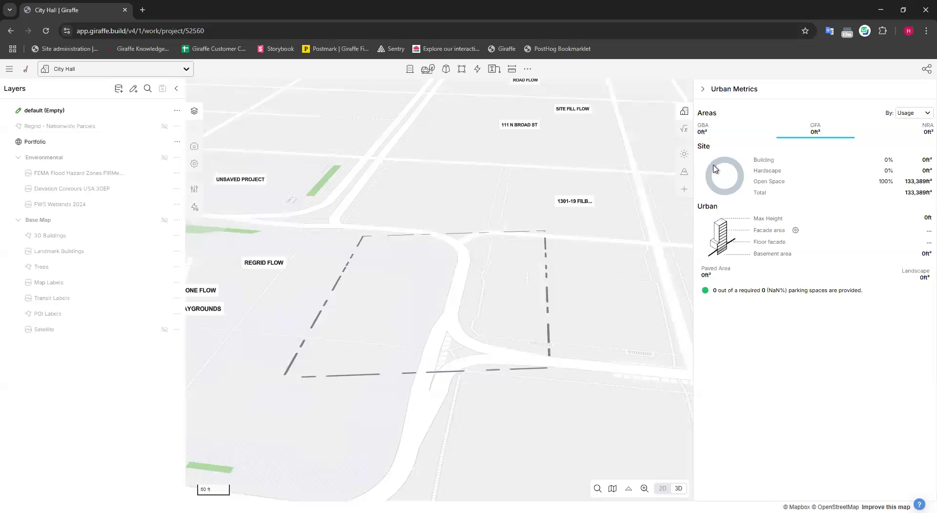
pyautogui.click(685, 130)
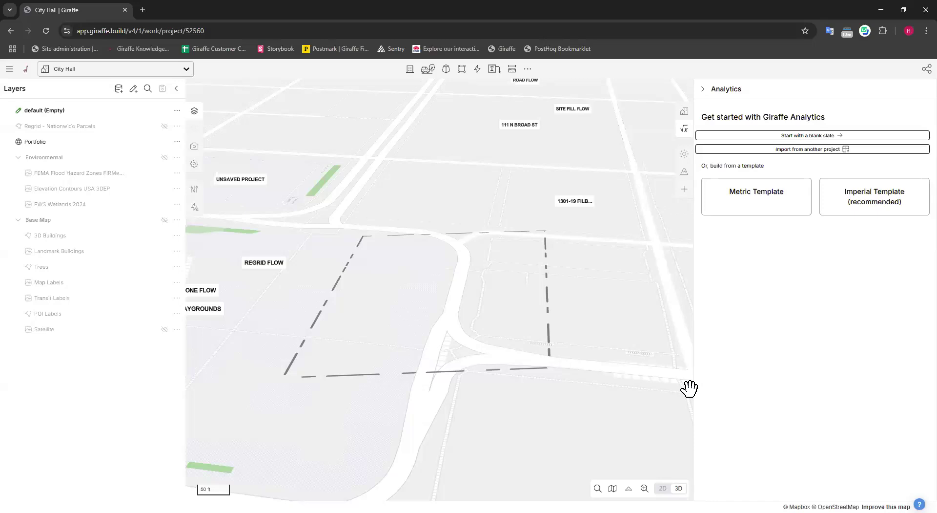
# Start an analytics import from another project, choosing PROFORMA TRAINING as the source
pyautogui.click(813, 150)
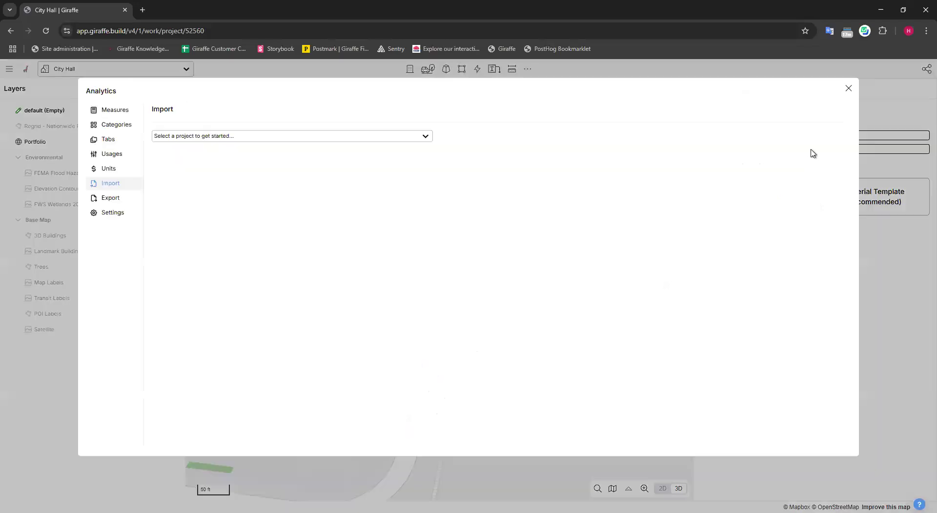
pyautogui.click(226, 137)
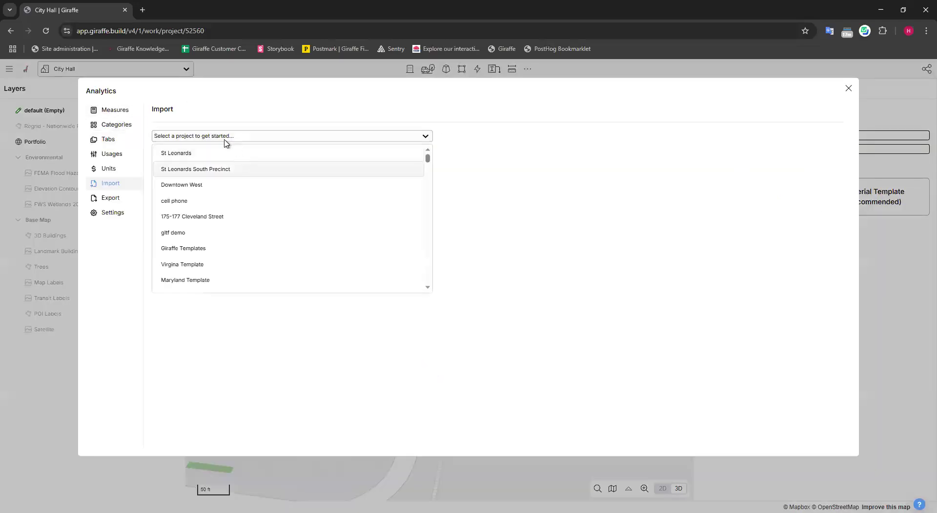
pyautogui.write('prof')
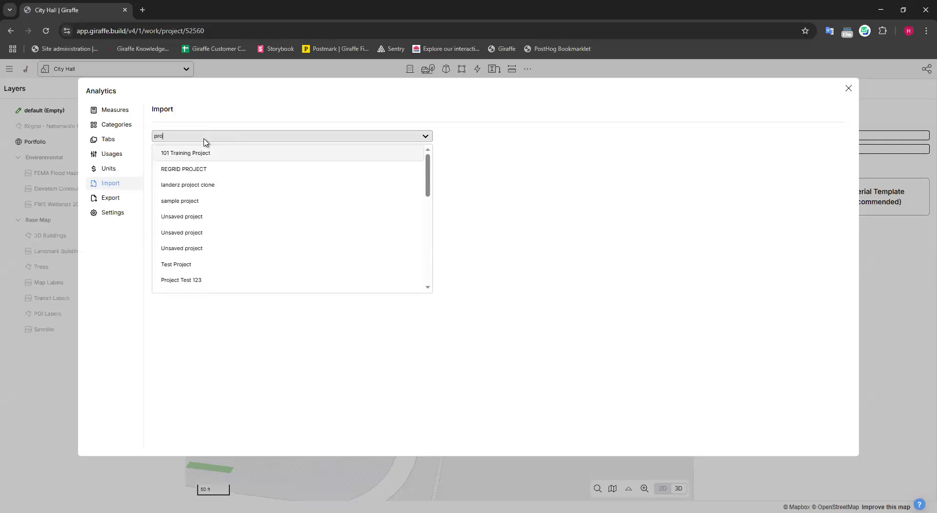
pyautogui.click(207, 154)
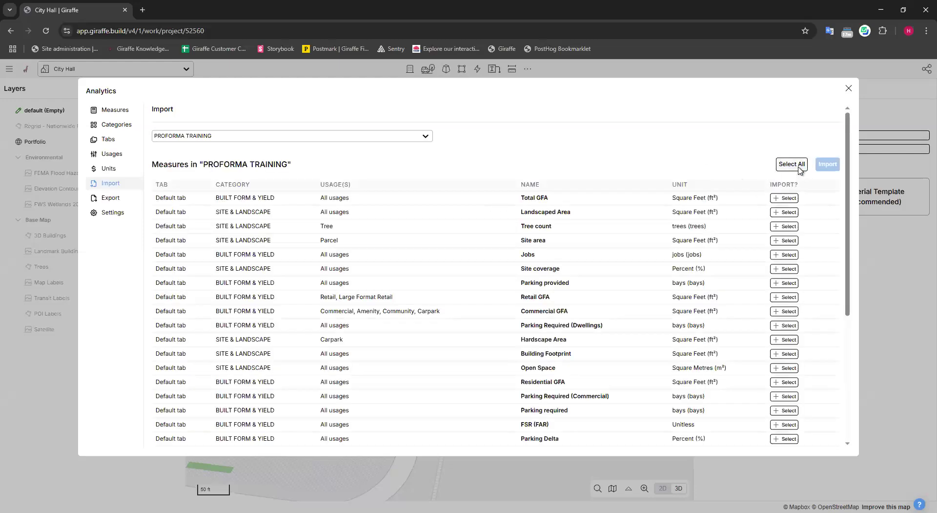
# Select all measures of PROFORMA TRAINING for import and look through the list
pyautogui.click(799, 168)
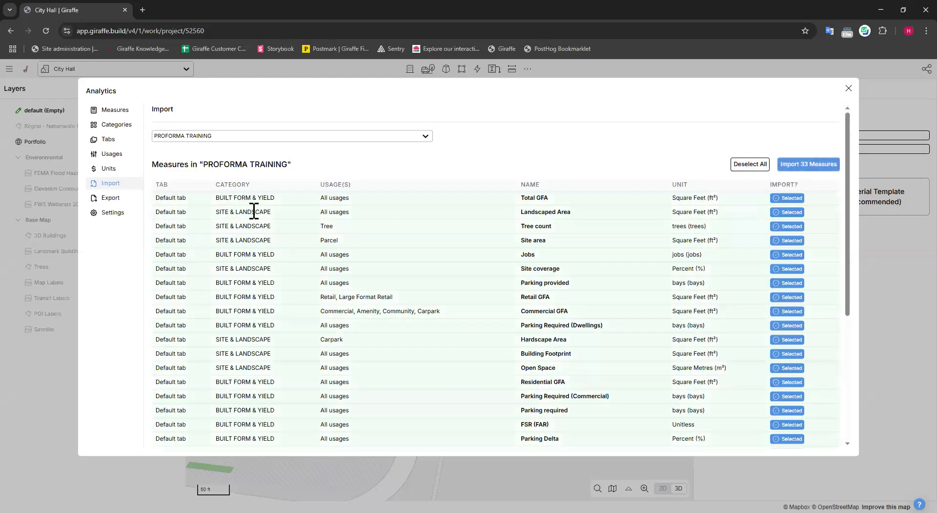
pyautogui.scroll(-5, 302, 215)
pyautogui.scroll(5, 338, 258)
pyautogui.scroll(-5, 469, 282)
pyautogui.scroll(5, 793, 244)
pyautogui.scroll(-5, 784, 215)
pyautogui.scroll(5, 601, 313)
# Import the selected measures into City Hall, keeping the project's existing usages, and close the analytics settings
pyautogui.click(816, 161)
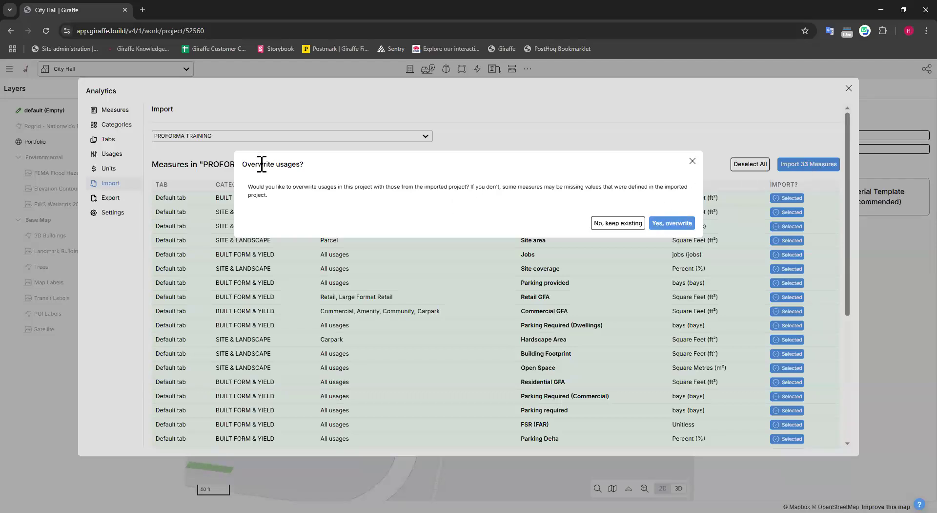
pyautogui.moveTo(254, 164); pyautogui.dragTo(306, 168)
pyautogui.moveTo(270, 203); pyautogui.dragTo(249, 185)
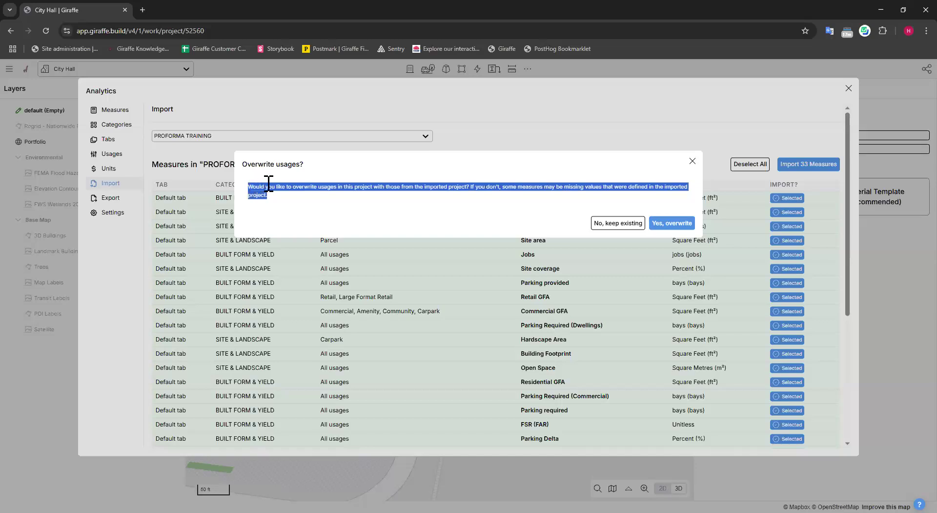
pyautogui.click(268, 184)
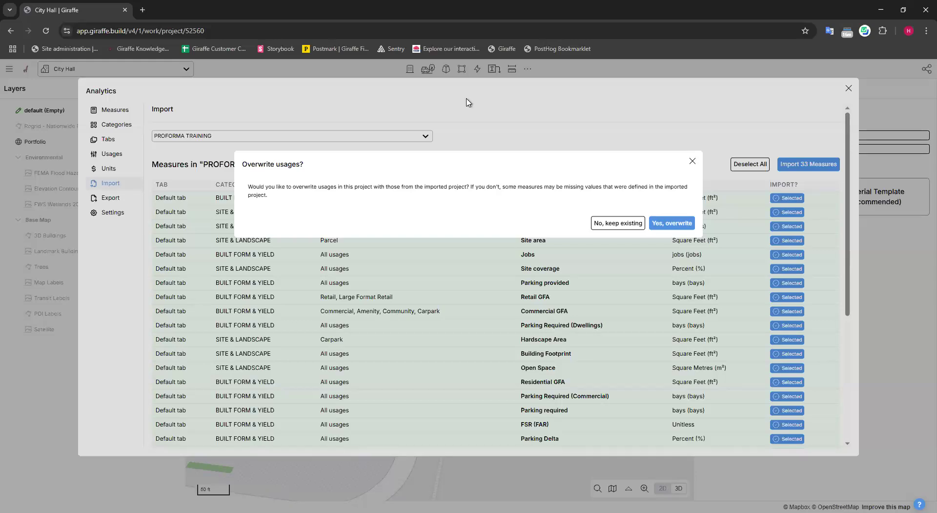
pyautogui.click(617, 223)
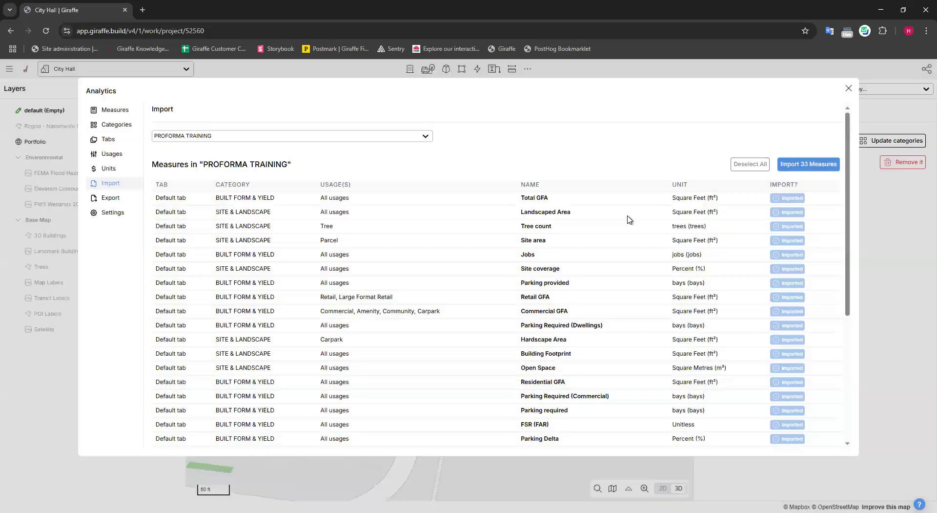
pyautogui.click(849, 88)
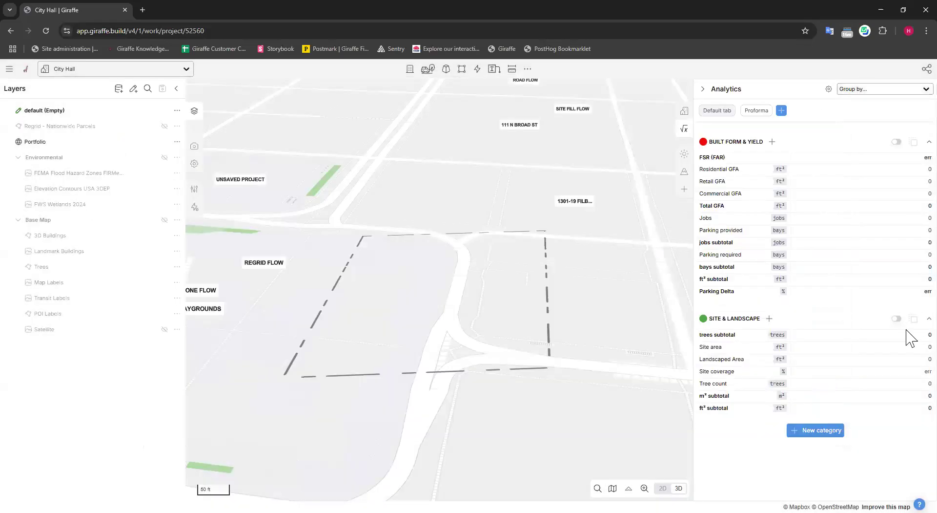
# Show the imported Proforma analytics in City Hall and review its Incomes, Expenses, Costs and Feasibility categories
pyautogui.click(767, 112)
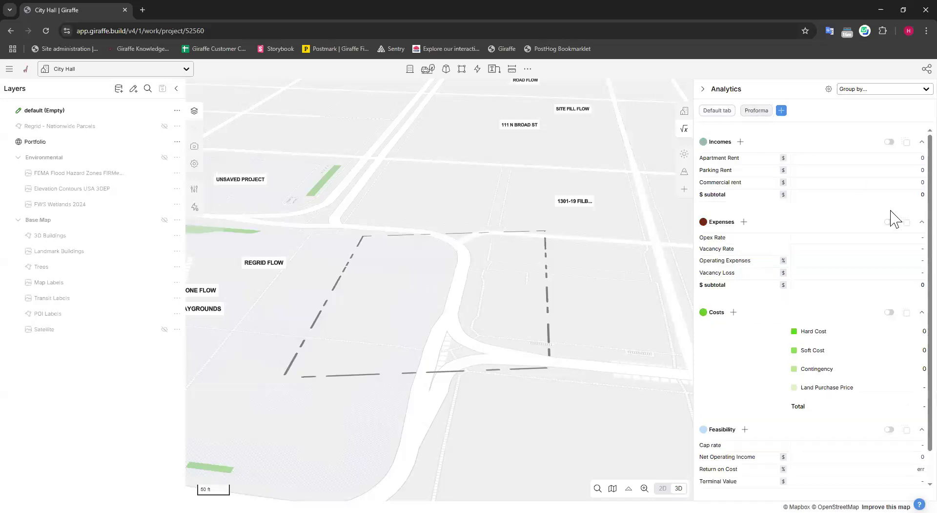
pyautogui.scroll(-1, 873, 186)
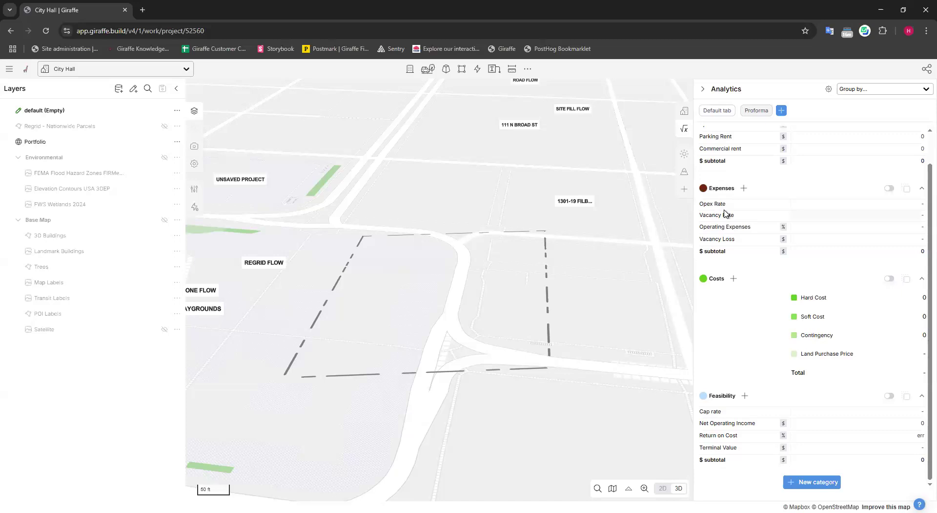
pyautogui.scroll(1, 726, 212)
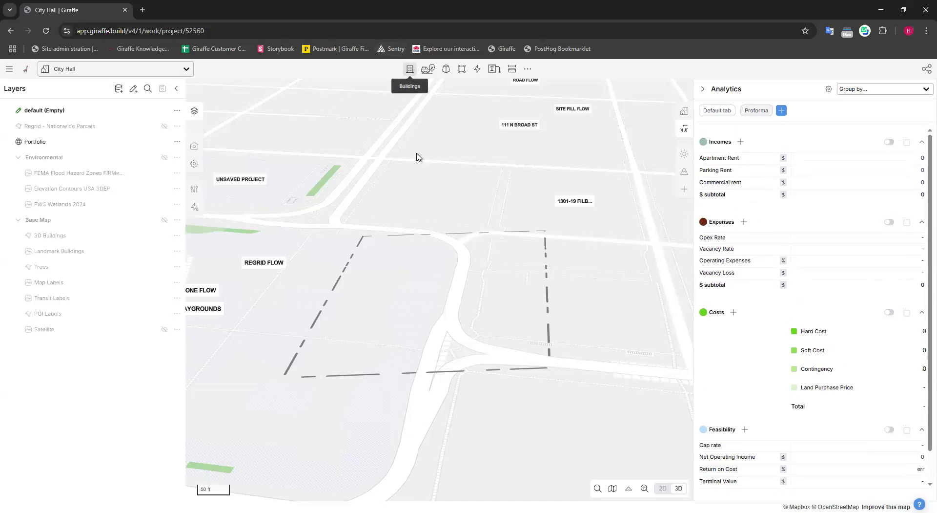
# Draw a rectangular Residential building about 143 by 161 ft inside the City Hall site boundary
pyautogui.click(410, 69)
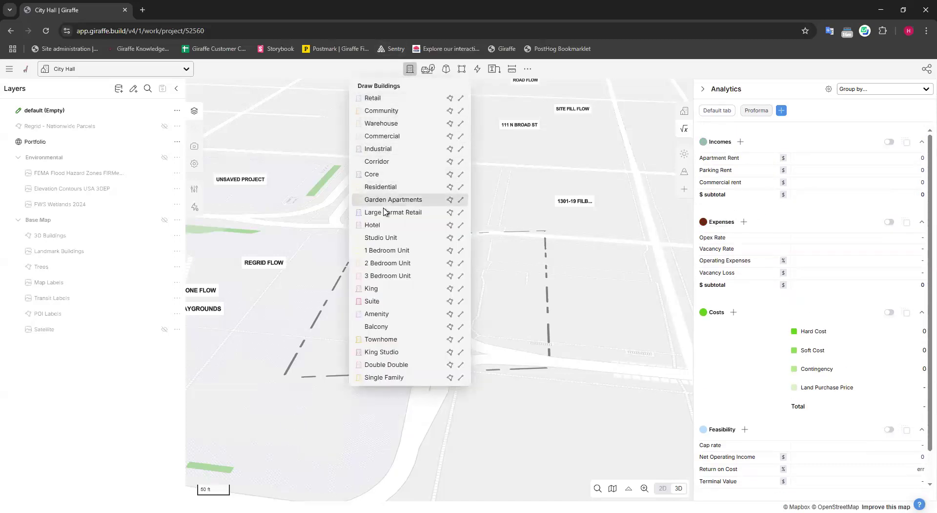
pyautogui.click(405, 255)
pyautogui.click(492, 255)
pyautogui.click(505, 306)
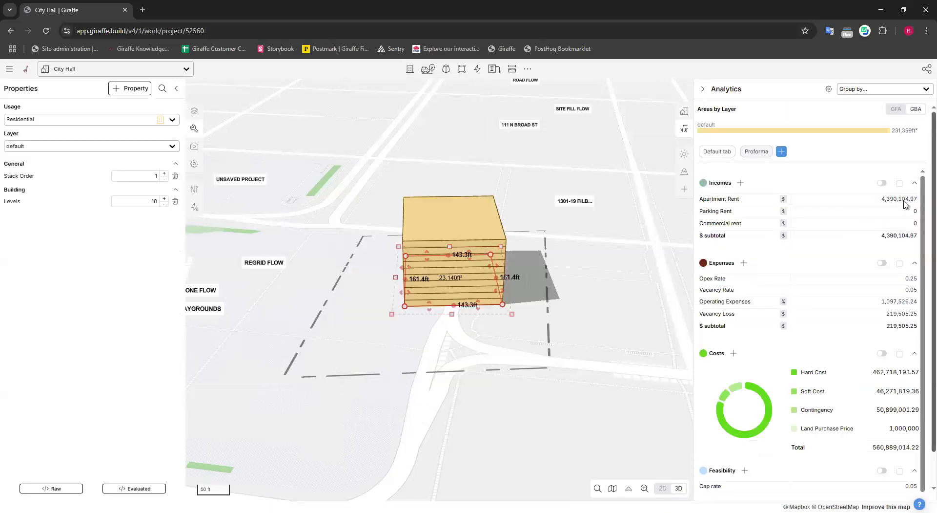
# Review the new building's Proforma results from Incomes to Feasibility, check its Urban Metrics, and return to Analytics
pyautogui.scroll(-1, 837, 221)
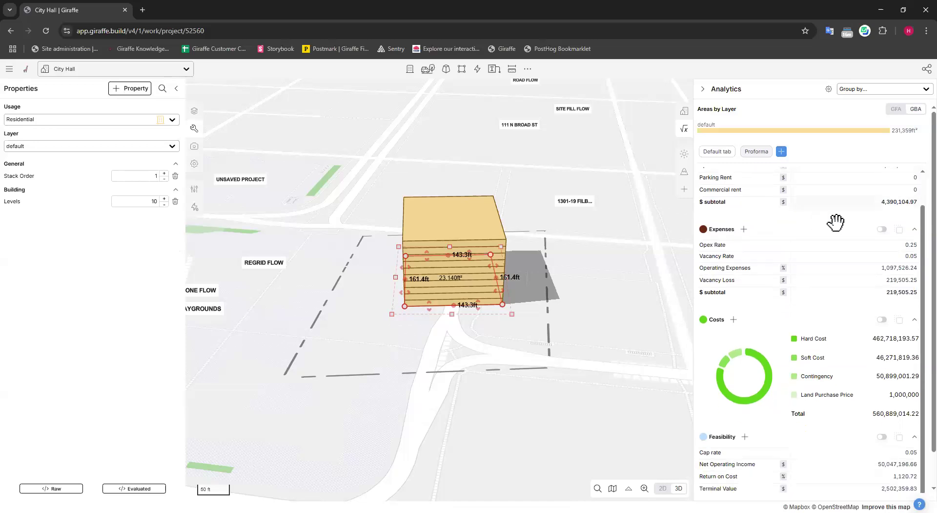
pyautogui.scroll(1, 757, 178)
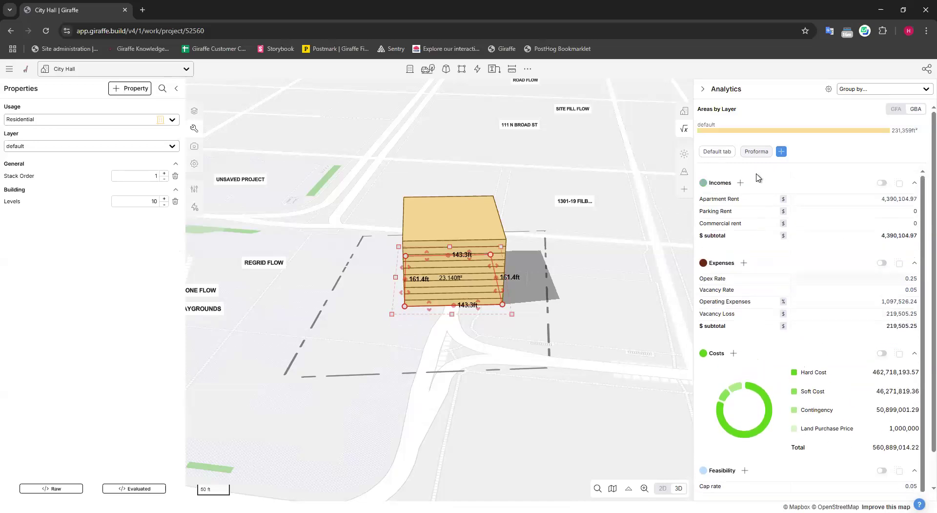
pyautogui.scroll(-1, 714, 487)
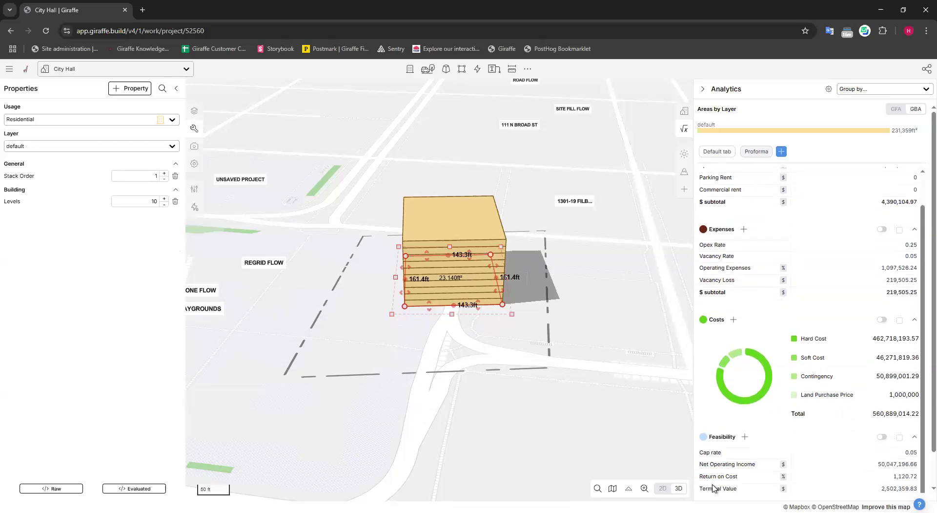
pyautogui.click(685, 111)
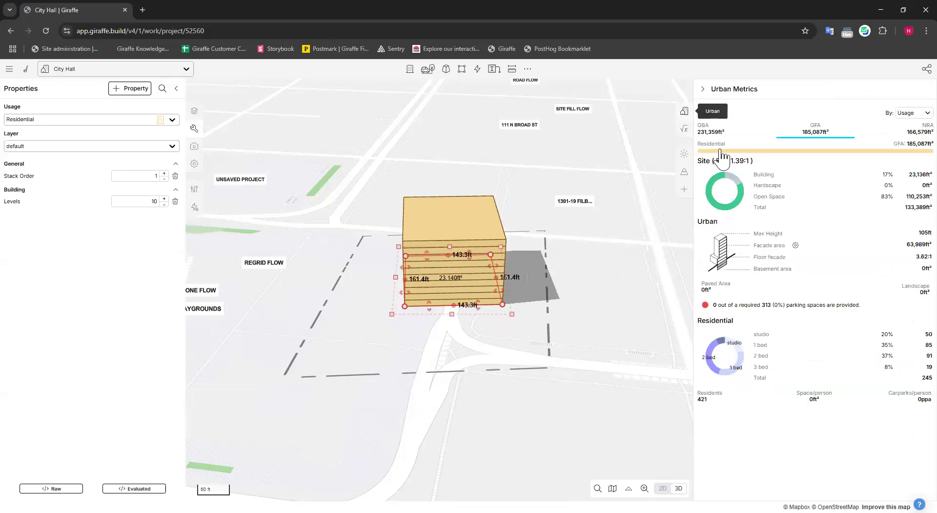
pyautogui.click(685, 128)
# Split the building's front edge at its midpoint, push one half inward about 78.5 ft, and check the Proforma results
pyautogui.click(454, 305)
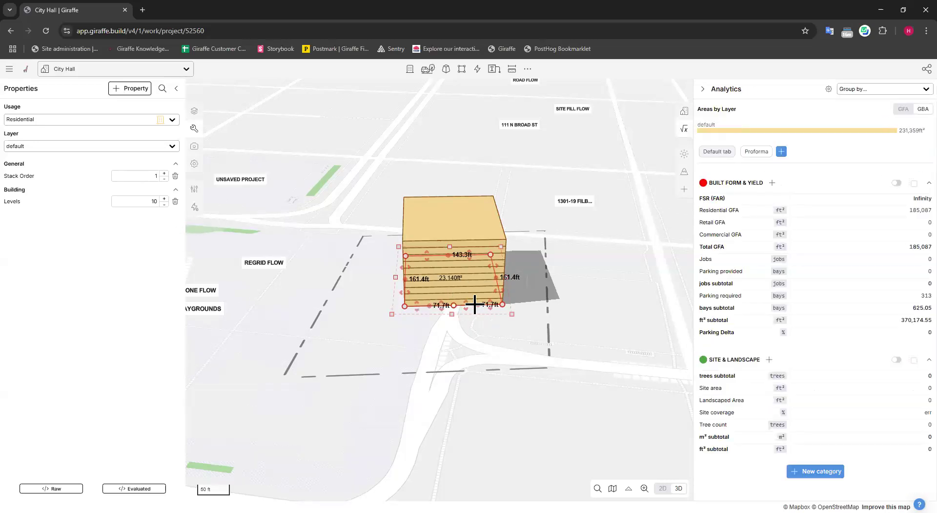
pyautogui.moveTo(476, 304); pyautogui.dragTo(473, 279)
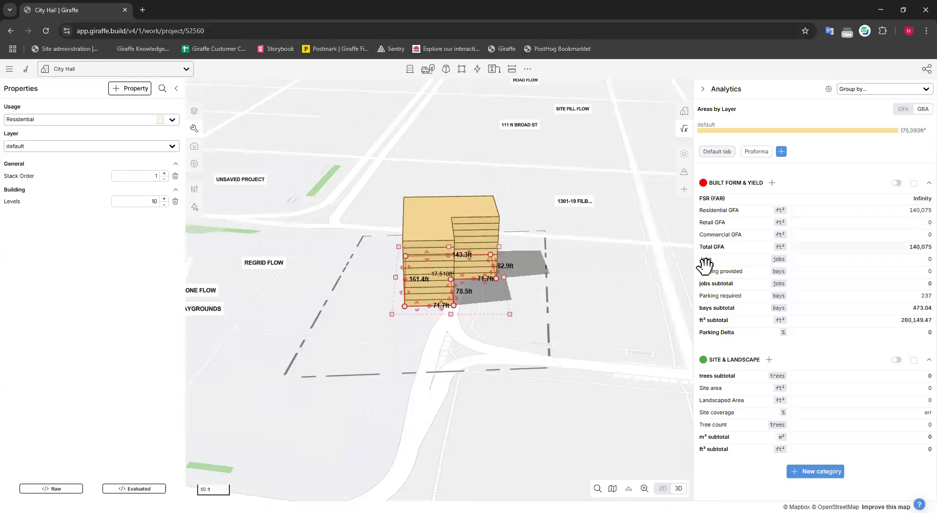
pyautogui.click(757, 153)
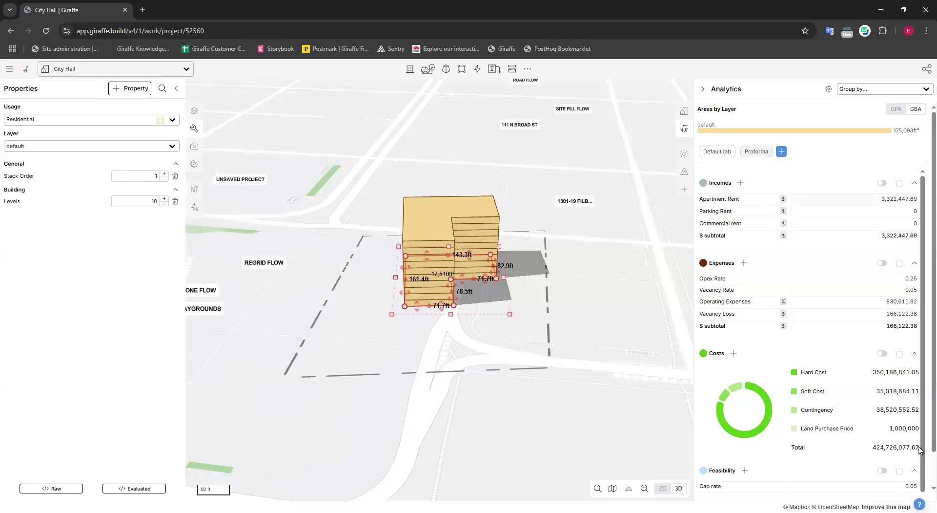
pyautogui.scroll(-3, 684, 312)
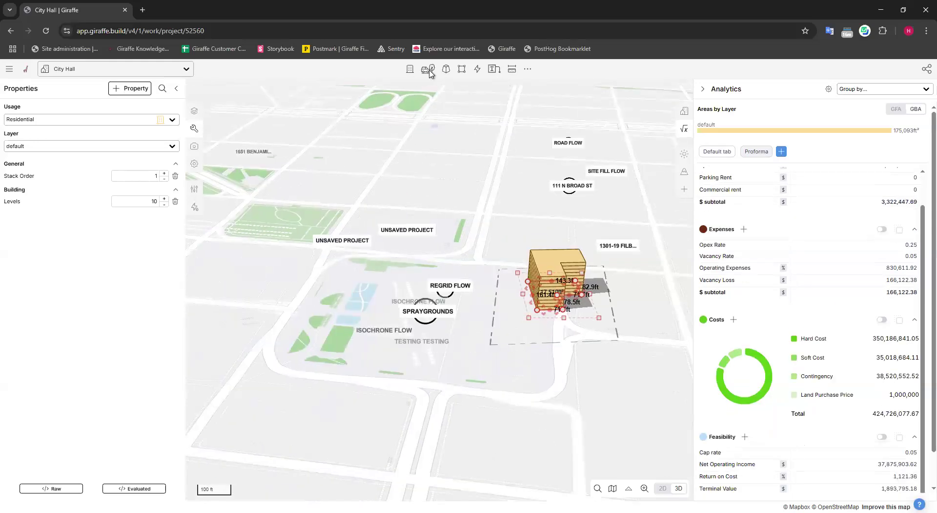
# Draw an underground parking area about 308 by 202 ft in front of the residential building and deselect it
pyautogui.click(428, 69)
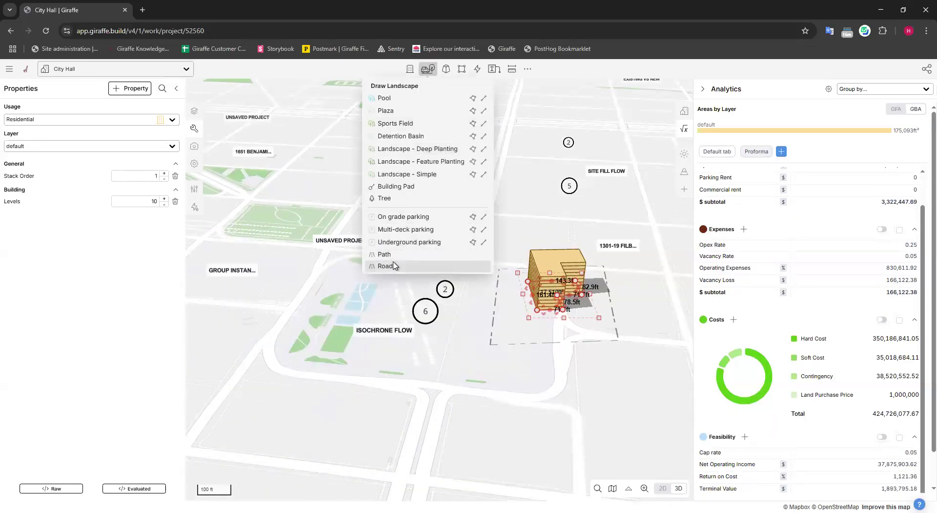
pyautogui.click(398, 243)
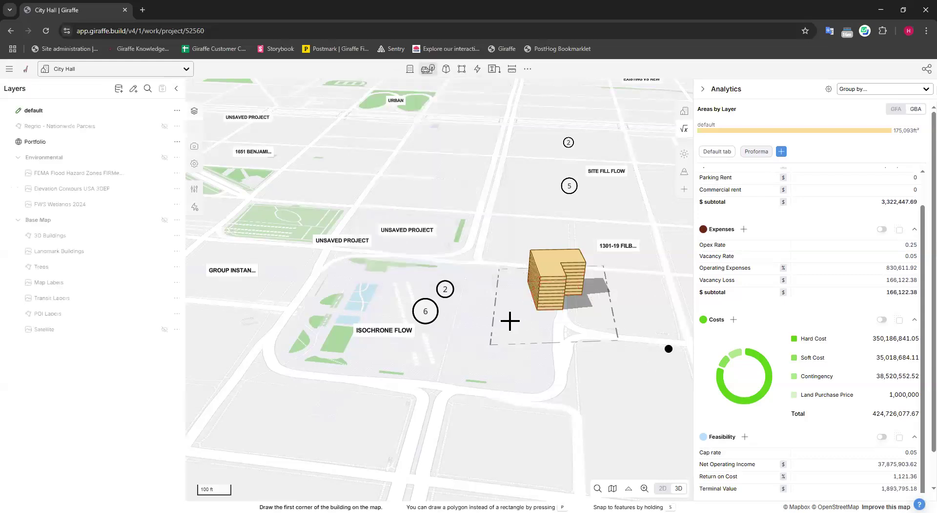
pyautogui.click(614, 313)
pyautogui.click(628, 358)
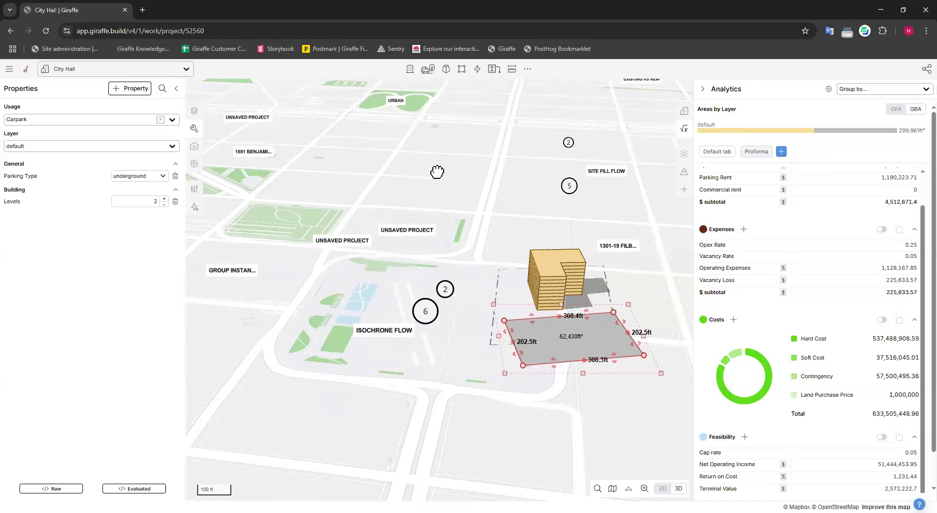
pyautogui.click(585, 199)
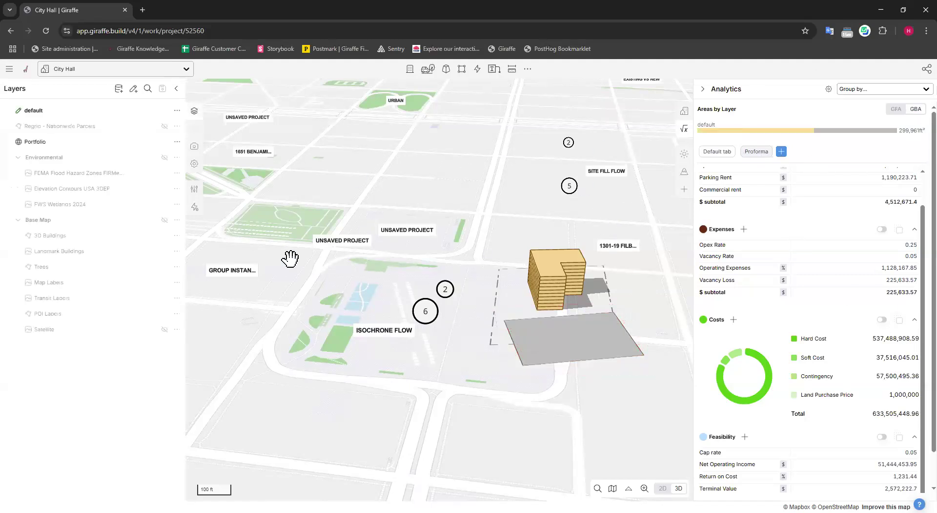
pyautogui.moveTo(476, 155); pyautogui.dragTo(428, 153)
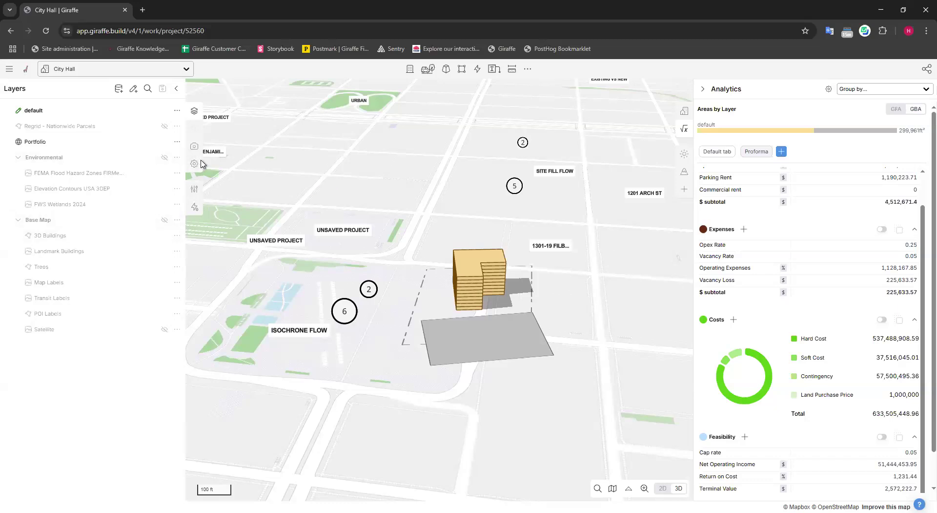
# Switch to the PROFORMA TRAINING project and show its Analytics
pyautogui.click(104, 65)
pyautogui.click(96, 125)
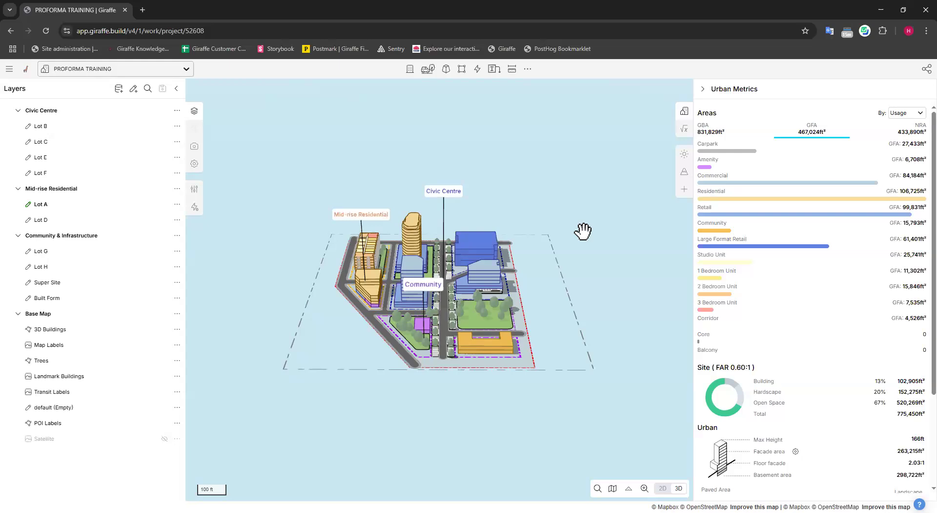
pyautogui.click(685, 129)
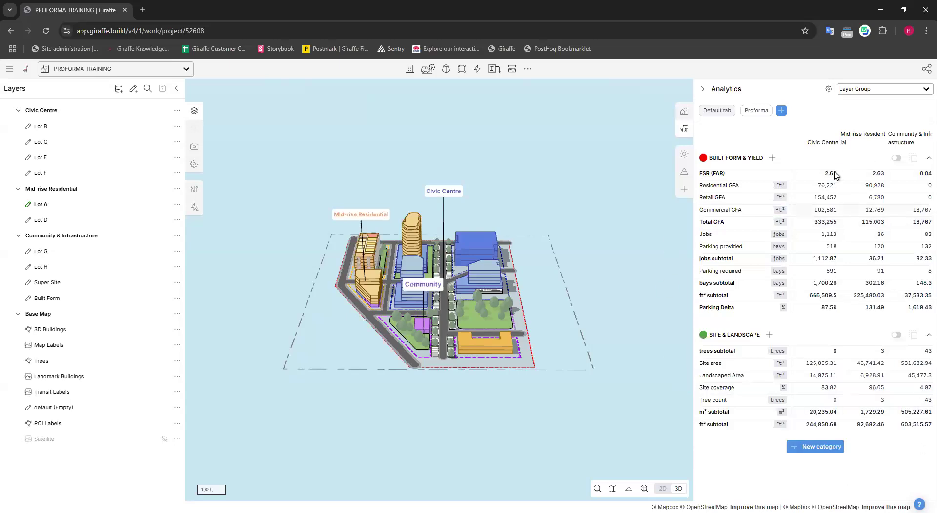
# Open the project's template sharing settings, make PROFORMA TRAINING a template for this workspace, and close the sharing options
pyautogui.click(194, 165)
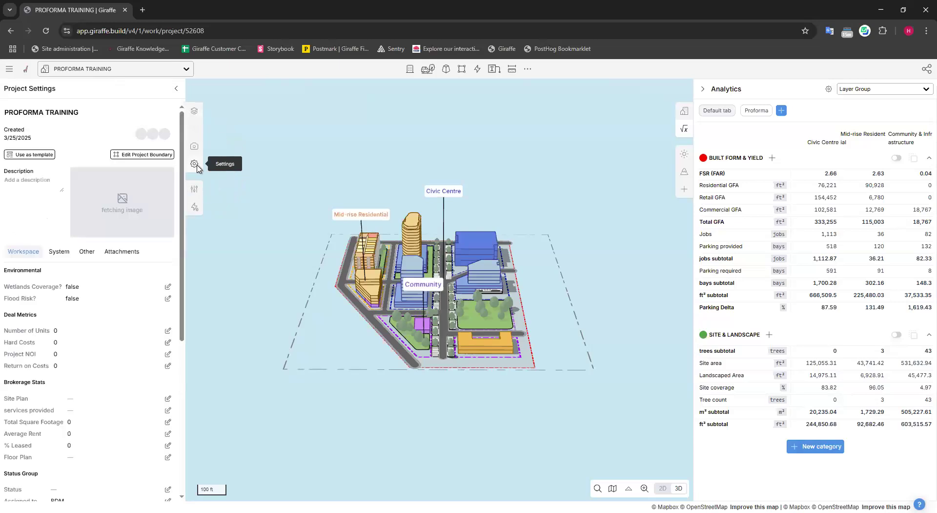
pyautogui.click(31, 155)
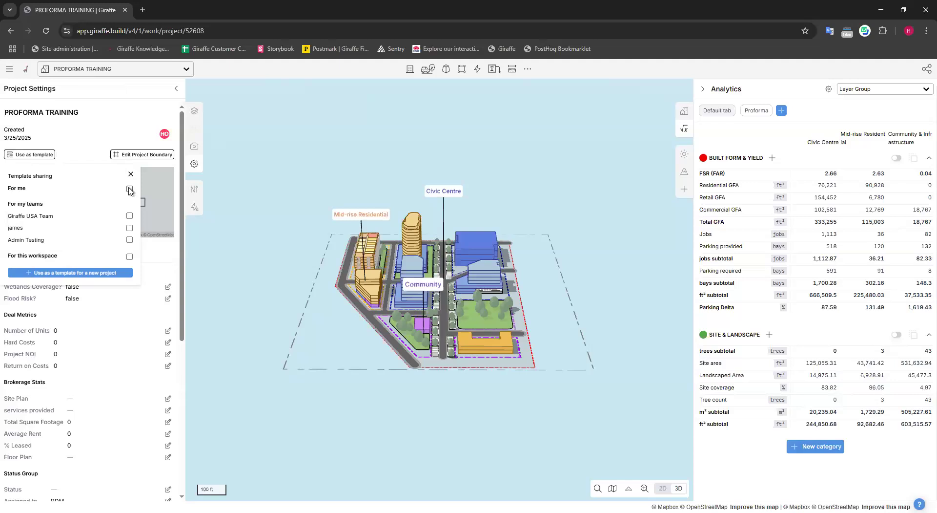
pyautogui.moveTo(10, 205); pyautogui.dragTo(75, 247)
pyautogui.click(39, 208)
pyautogui.moveTo(9, 255); pyautogui.dragTo(125, 262)
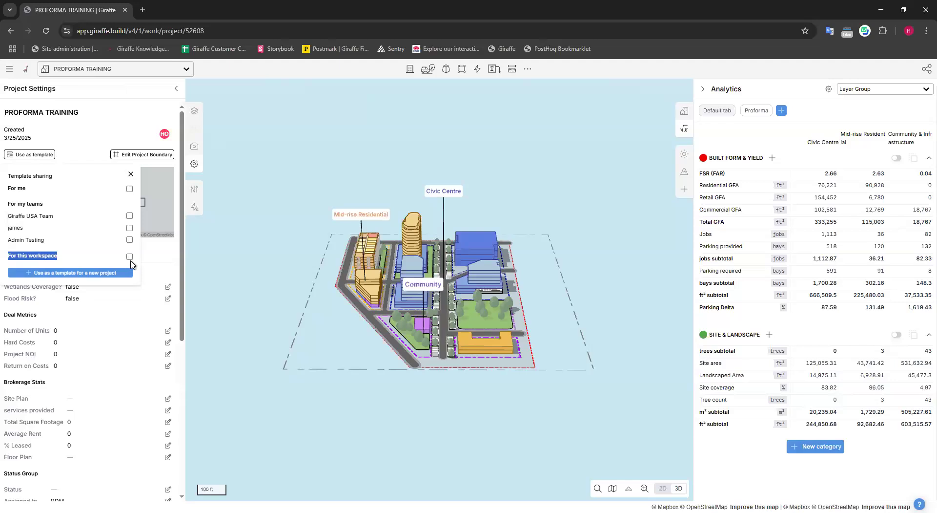
pyautogui.click(72, 254)
pyautogui.click(130, 257)
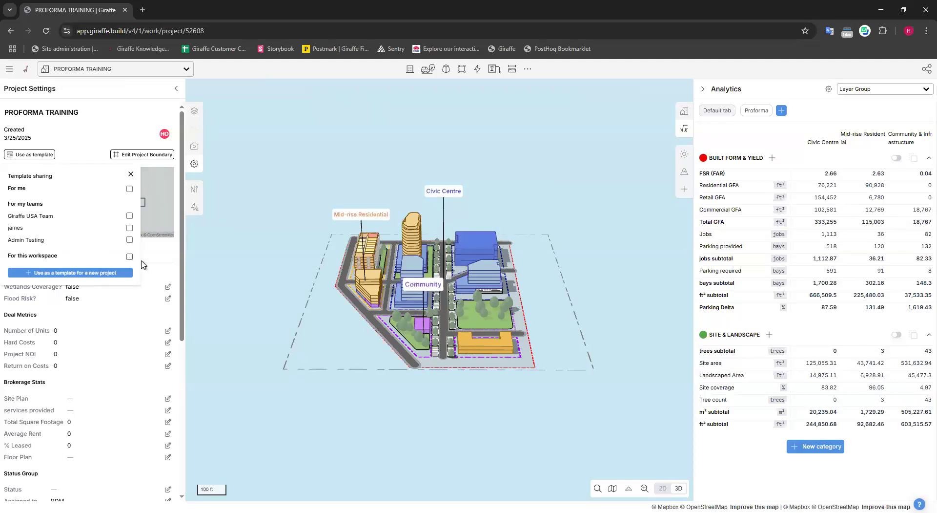
pyautogui.click(131, 174)
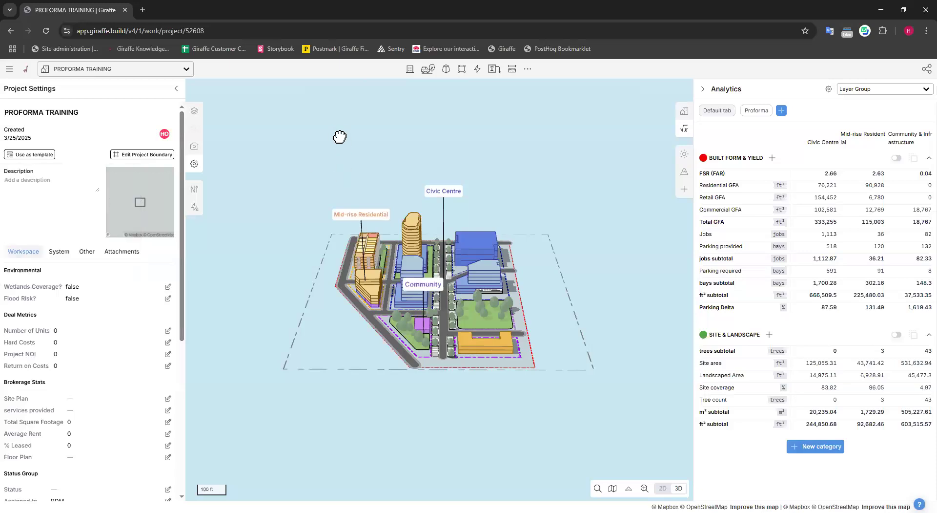
# Reload the page and start a new project based on the PROFORMA TRAINING template
pyautogui.click(47, 31)
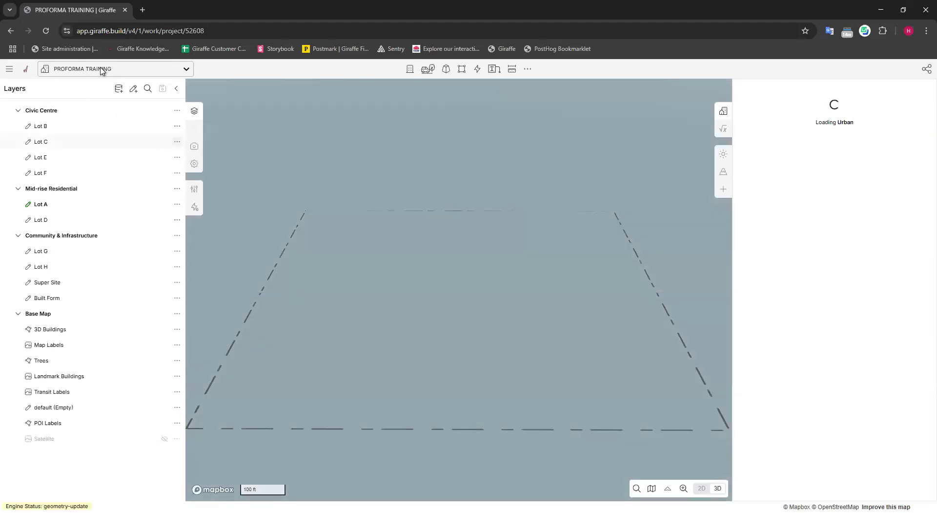
pyautogui.click(102, 72)
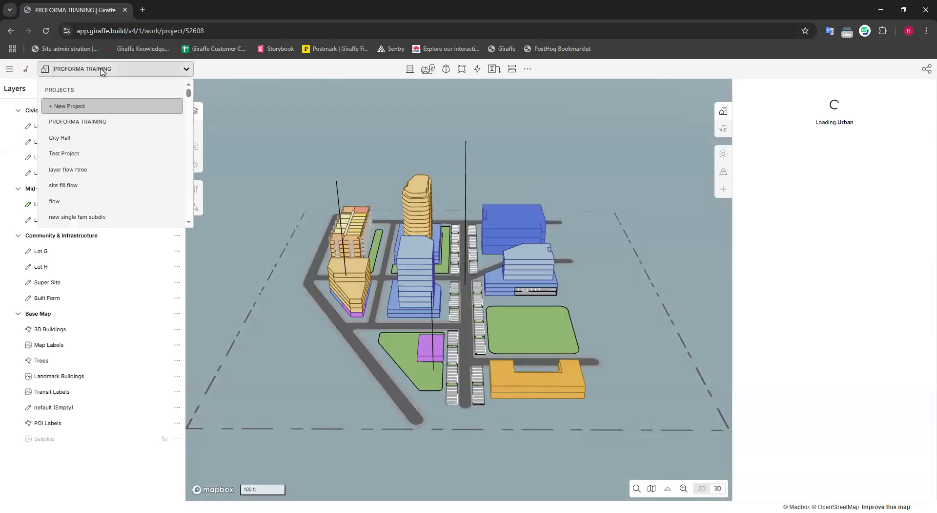
pyautogui.click(65, 106)
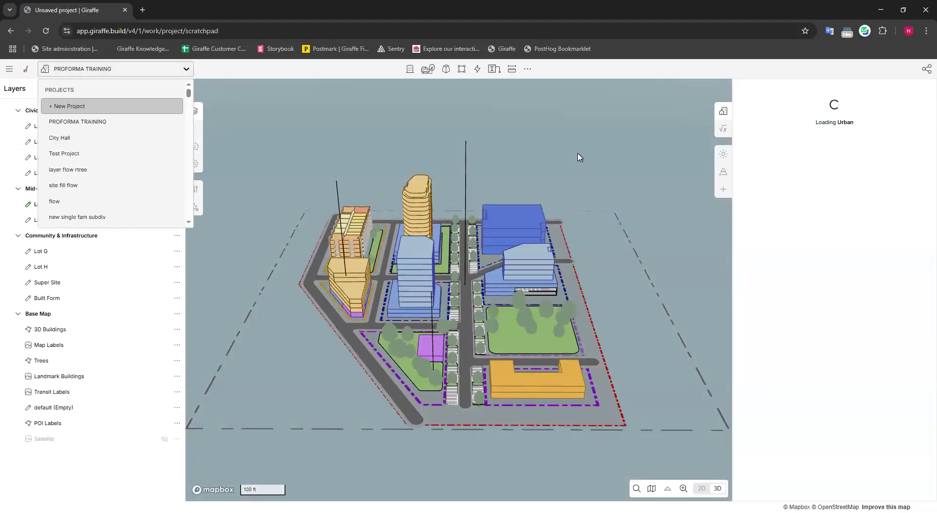
pyautogui.scroll(-3, 661, 337)
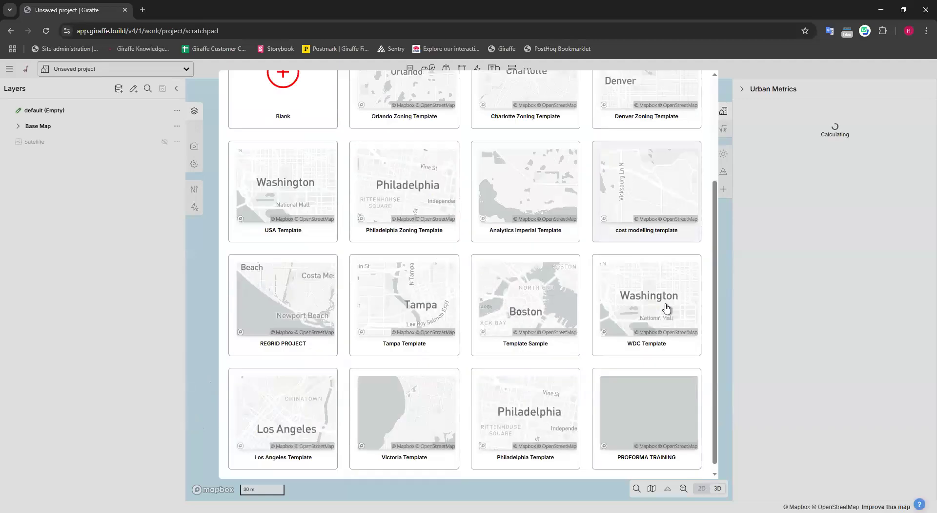
pyautogui.click(651, 414)
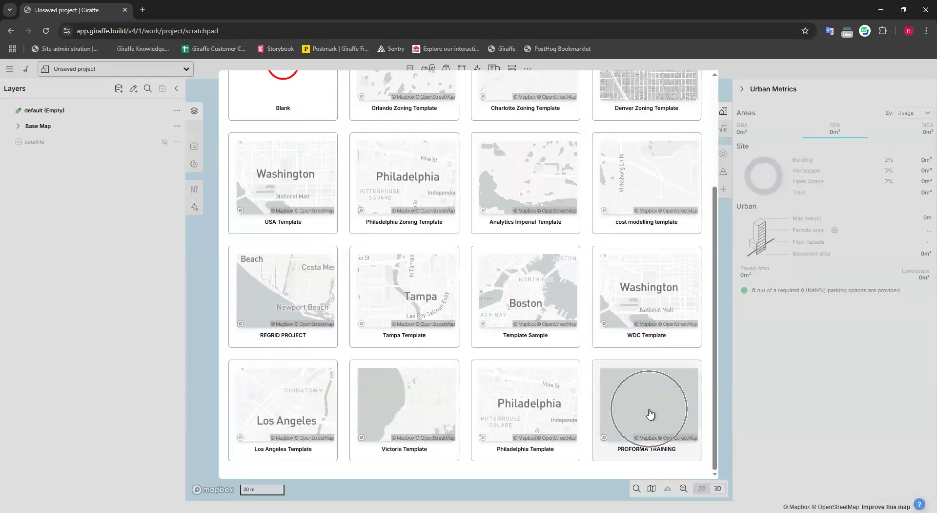
pyautogui.click(650, 414)
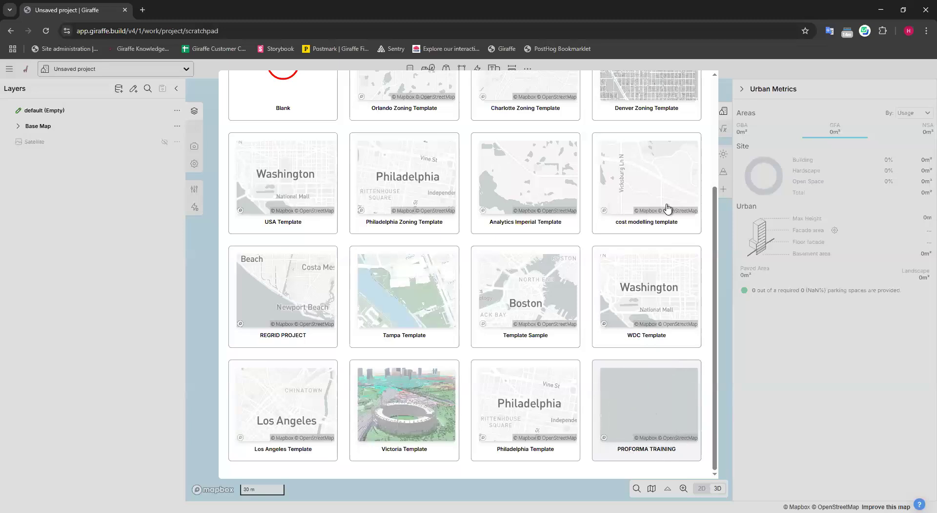
pyautogui.click(649, 417)
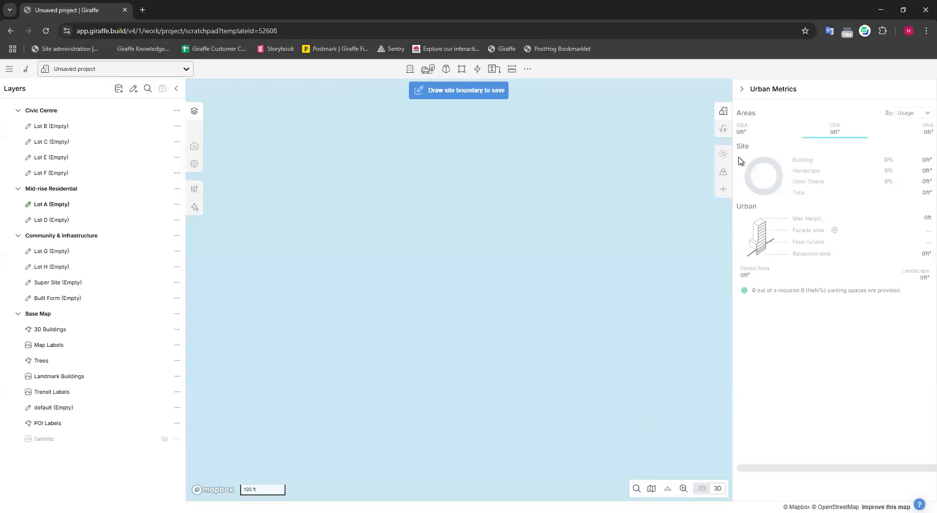
# Show the Proforma analytics carried over to the unsaved project and collapse the Costs category
pyautogui.click(724, 129)
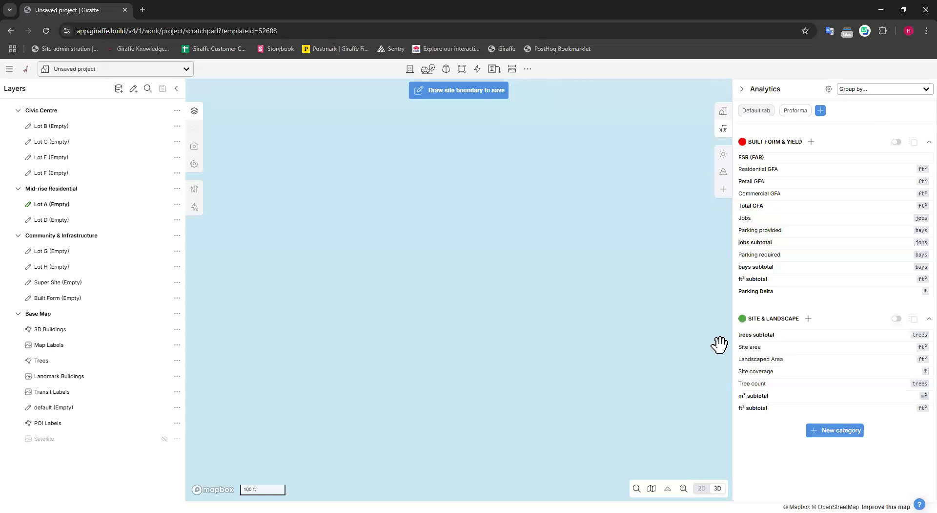
pyautogui.click(797, 111)
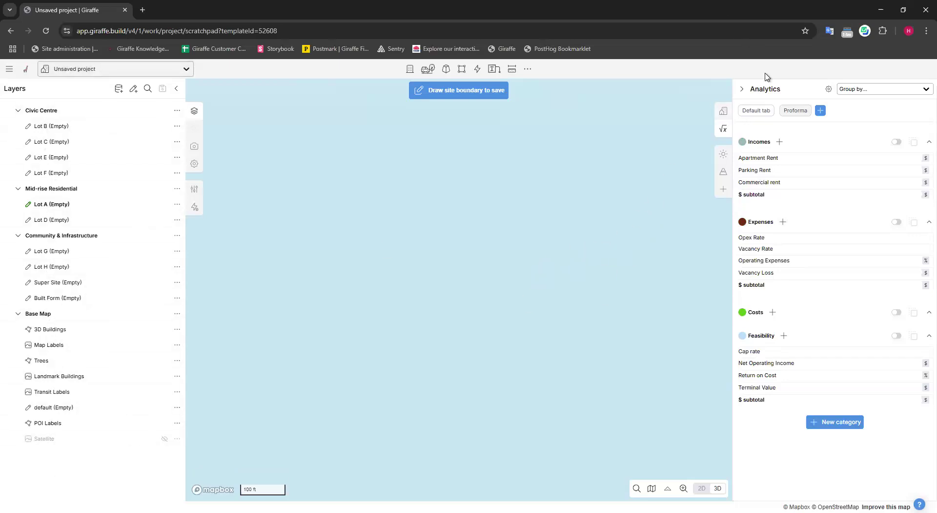
pyautogui.click(919, 314)
# Return to the PROFORMA TRAINING project and display its Analytics again
pyautogui.click(164, 74)
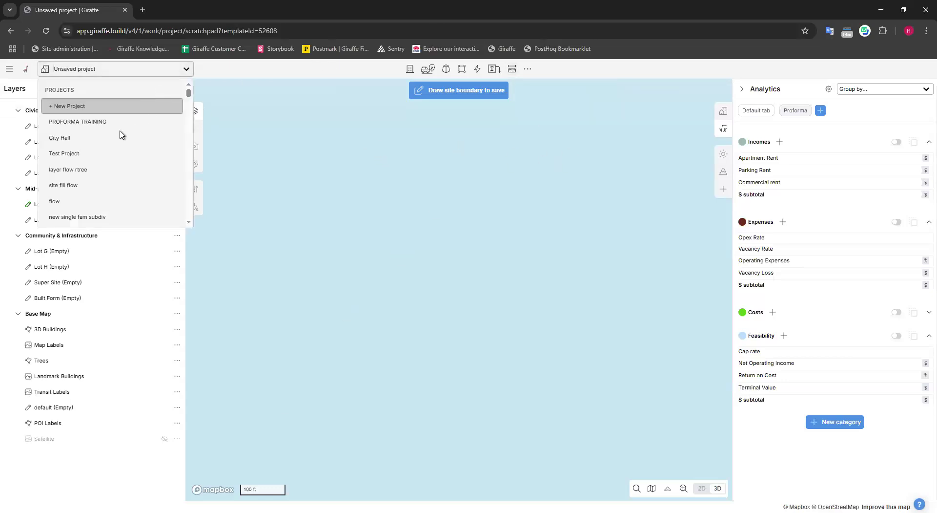
pyautogui.click(84, 121)
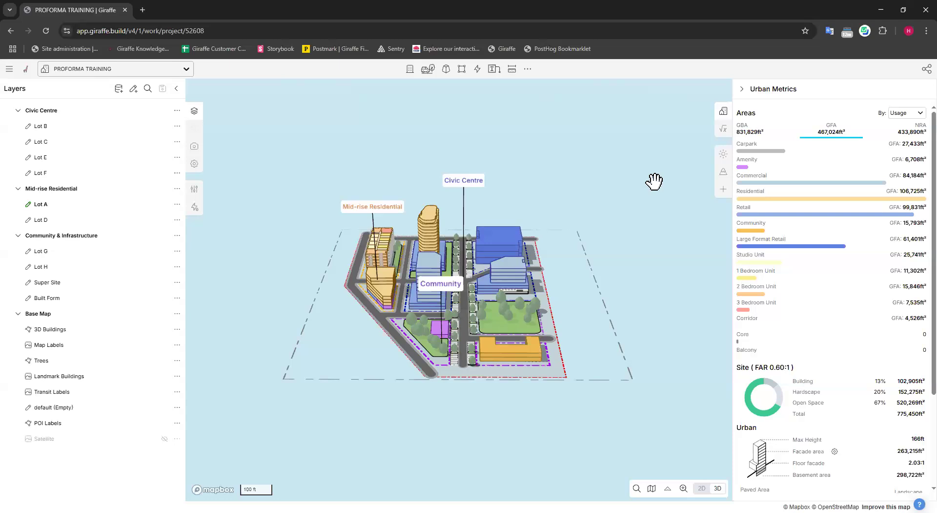
pyautogui.click(724, 131)
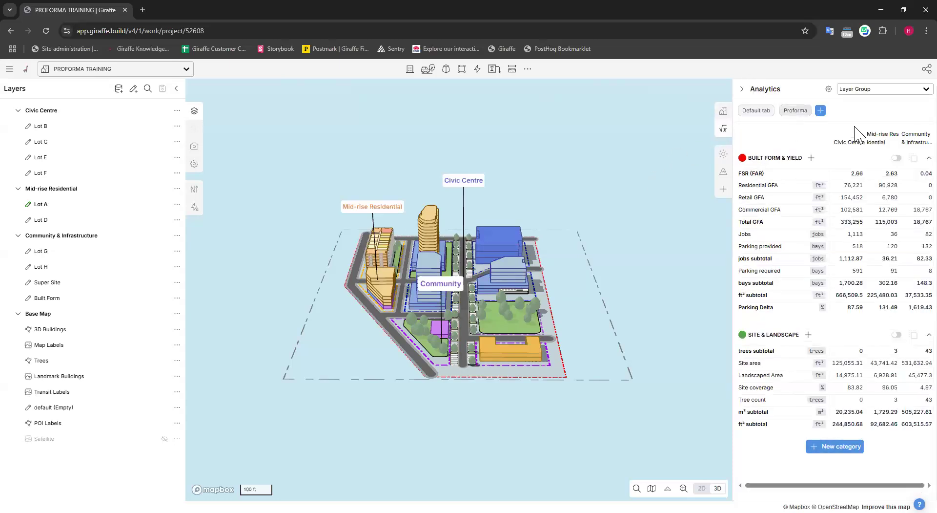